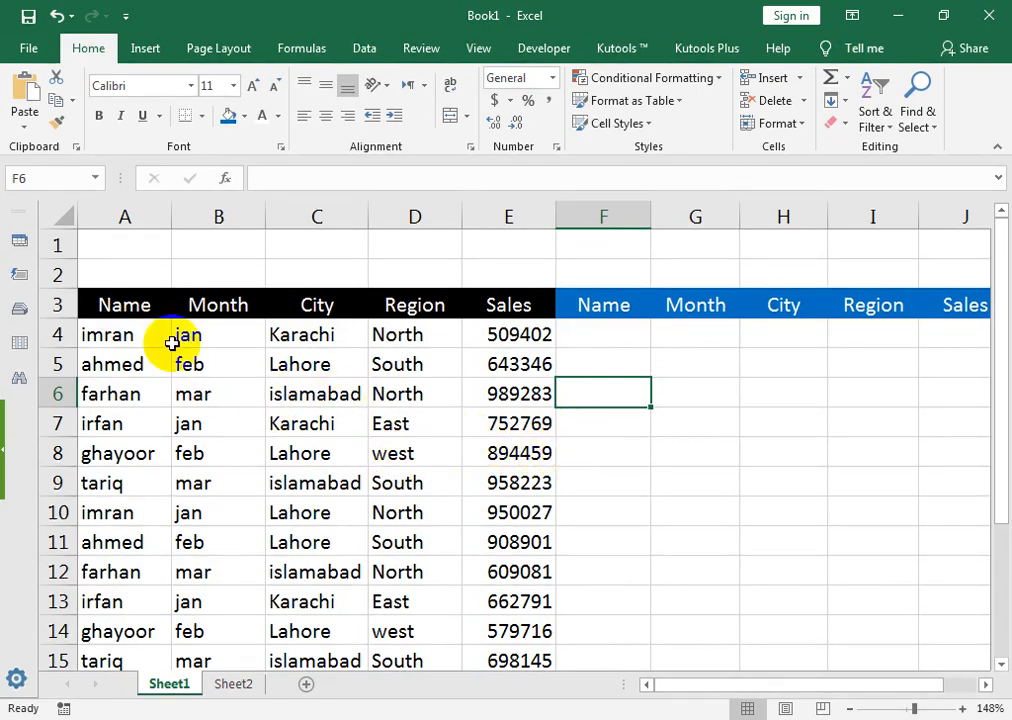
{"action": "left_click_drag", "start_coordinate": [138, 330], "coordinate": [120, 540]}
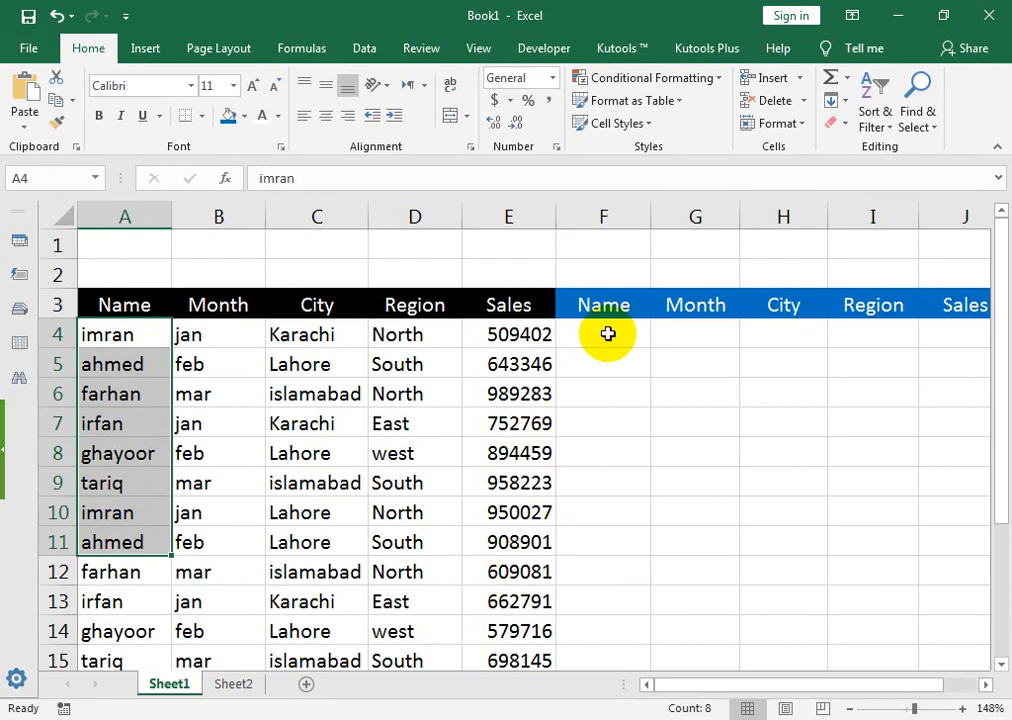
{"action": "left_click_drag", "start_coordinate": [507, 303], "coordinate": [150, 307]}
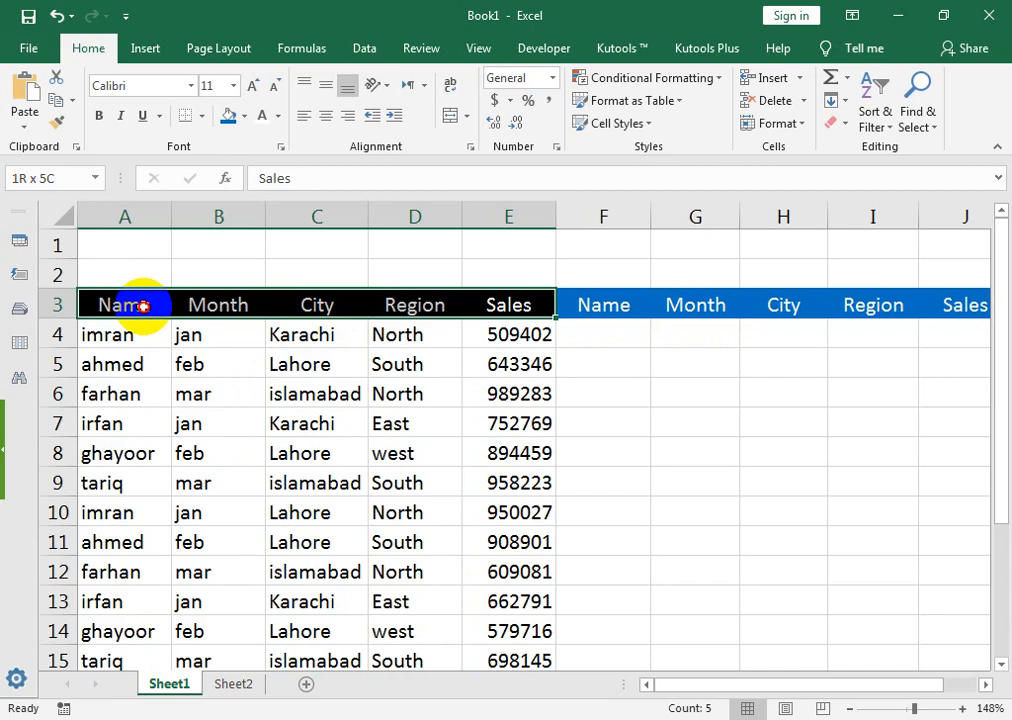
{"action": "left_click", "coordinate": [620, 298]}
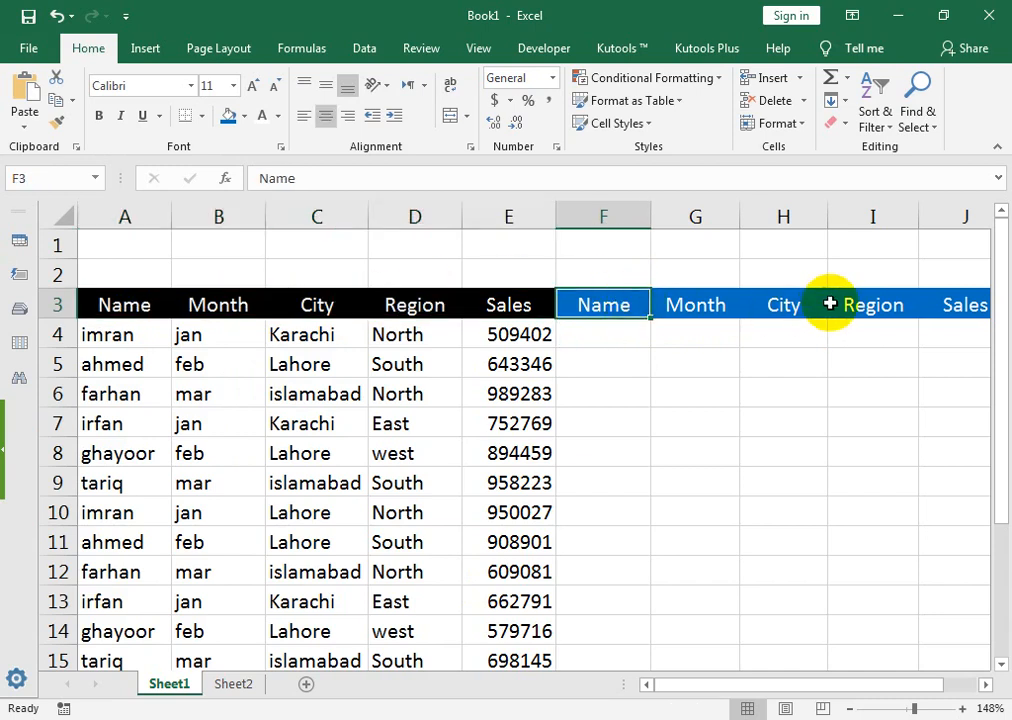
Insert a blank column before the blue criteria headers and narrow it to a thin spacer column F
{"action": "left_click", "coordinate": [619, 212]}
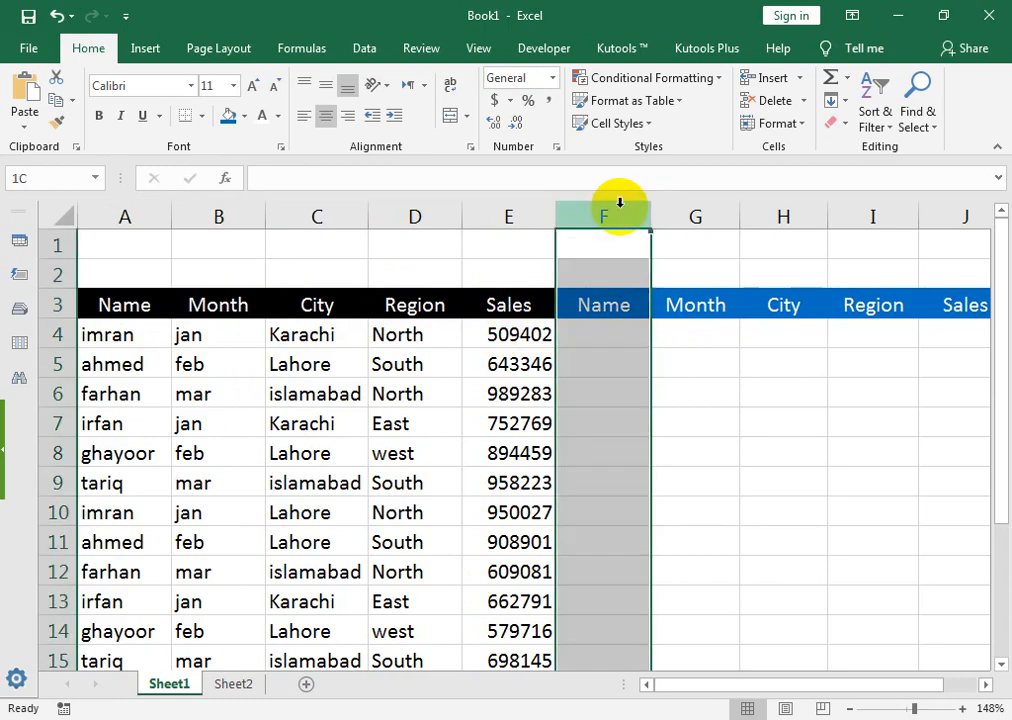
{"action": "right_click", "coordinate": [621, 212]}
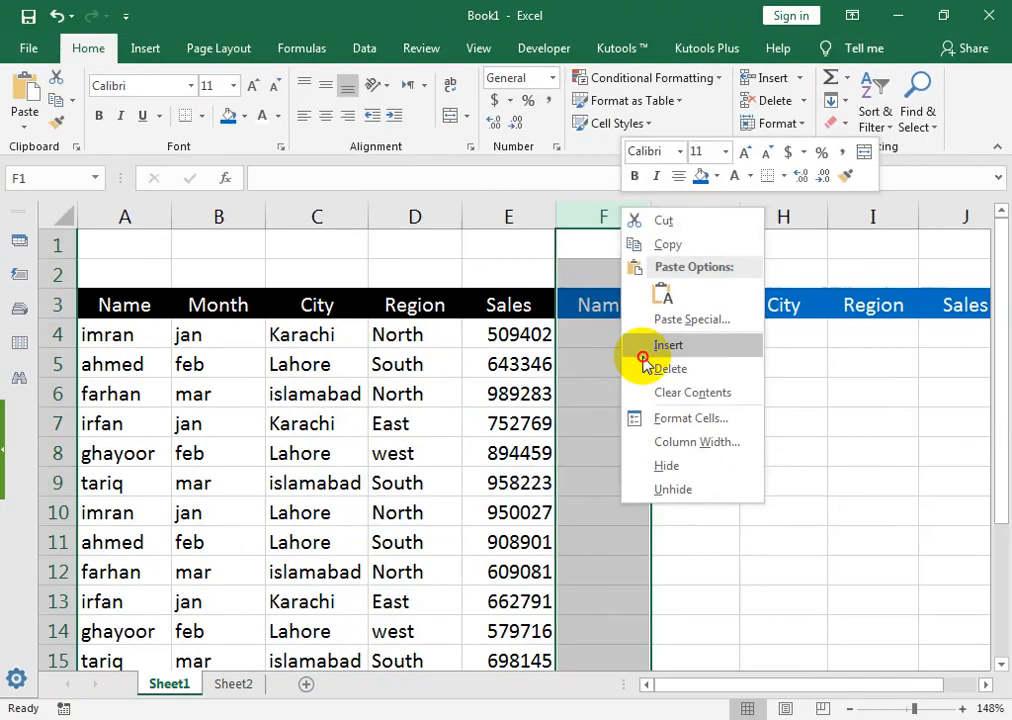
{"action": "left_click", "coordinate": [640, 346]}
{"action": "left_click_drag", "start_coordinate": [657, 213], "coordinate": [577, 216]}
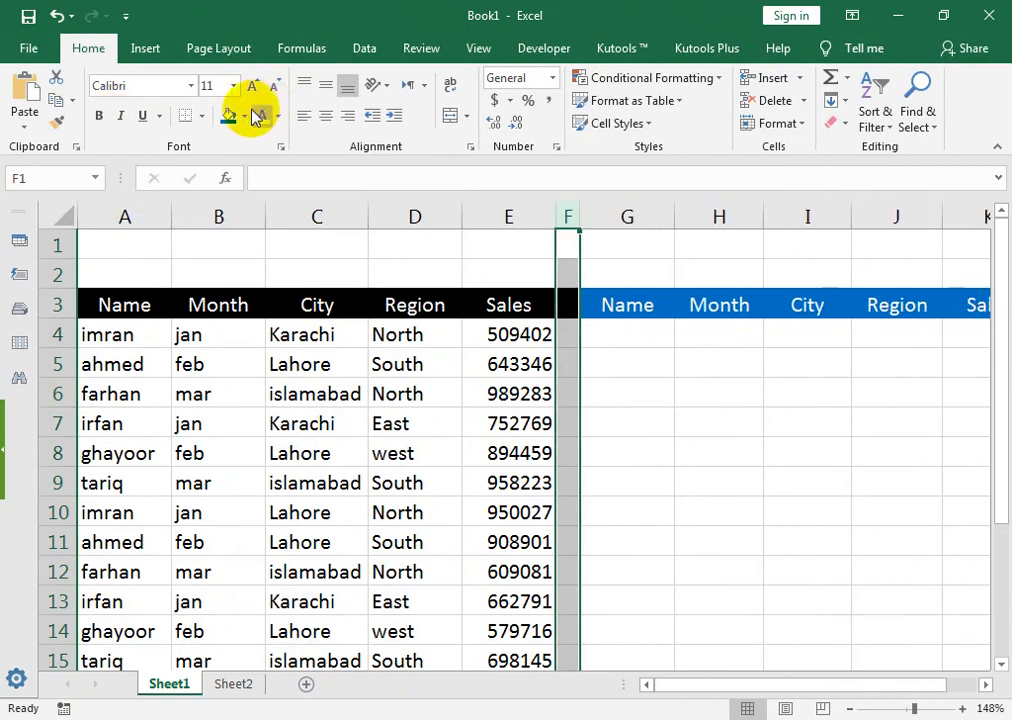
Clear the formatting of spacer column F and slightly narrow columns F and I
{"action": "left_click", "coordinate": [840, 125]}
{"action": "left_click", "coordinate": [860, 172]}
{"action": "left_click", "coordinate": [628, 393]}
{"action": "left_click", "coordinate": [612, 334]}
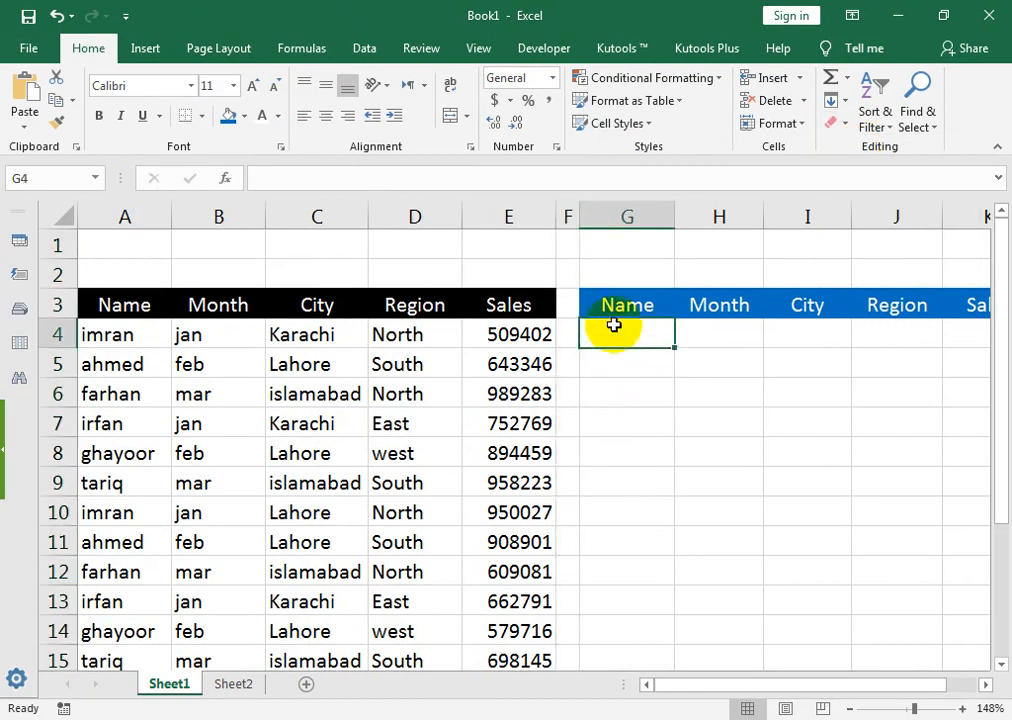
{"action": "left_click_drag", "start_coordinate": [579, 216], "coordinate": [574, 217]}
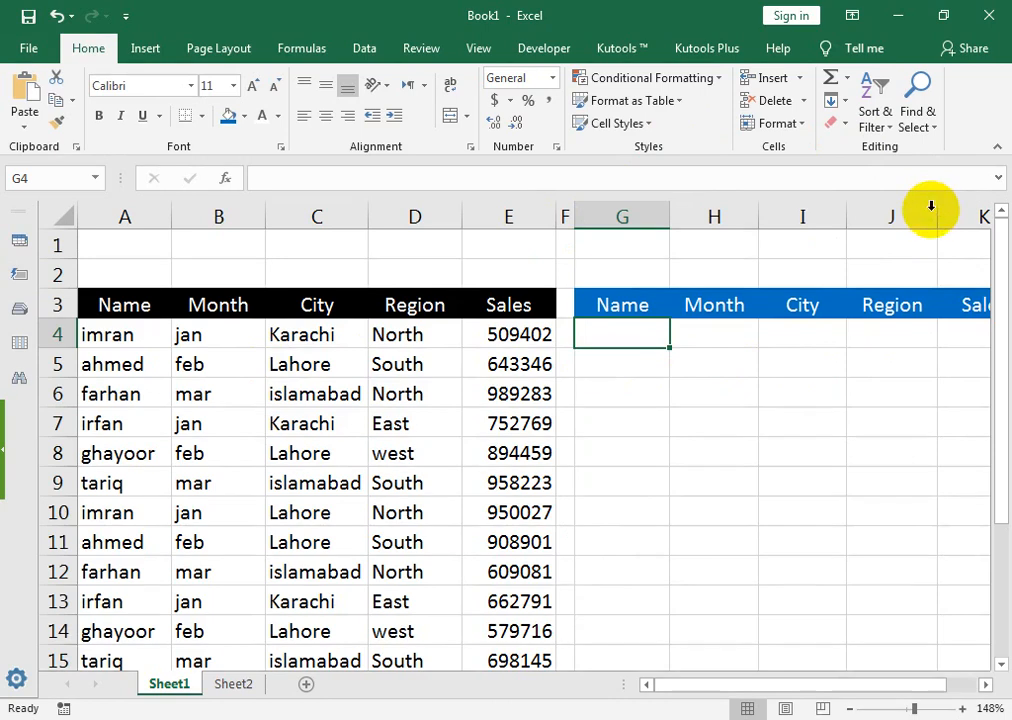
{"action": "left_click_drag", "start_coordinate": [845, 212], "coordinate": [839, 231]}
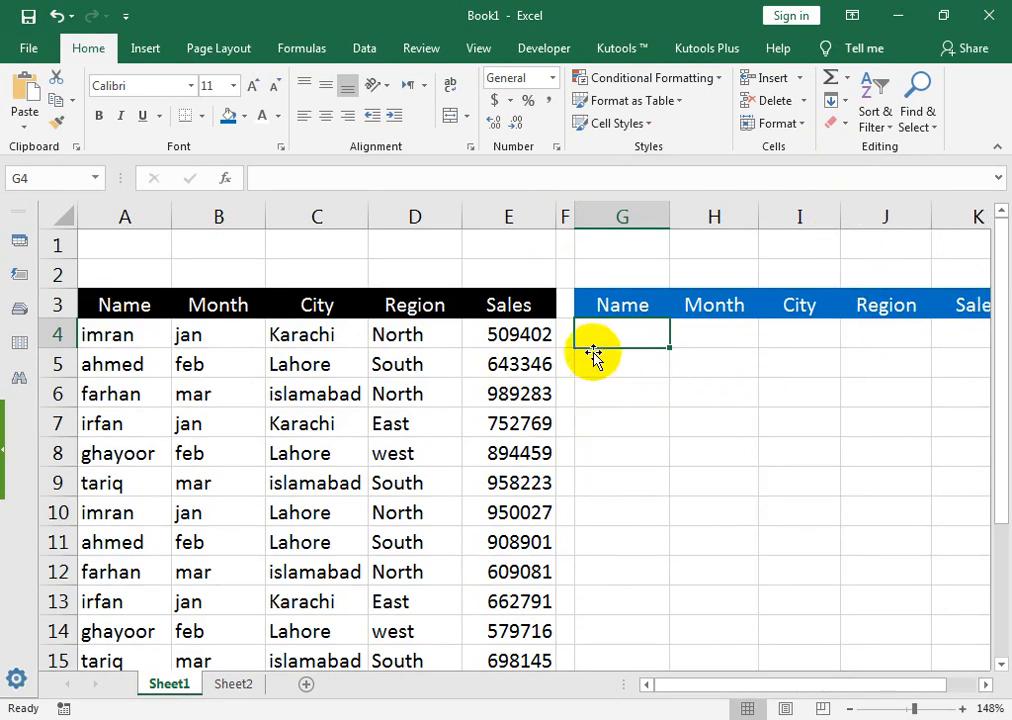
Merge and center cells G7:K7 and enter the heading "Formula"
{"action": "left_click_drag", "start_coordinate": [642, 434], "coordinate": [951, 430]}
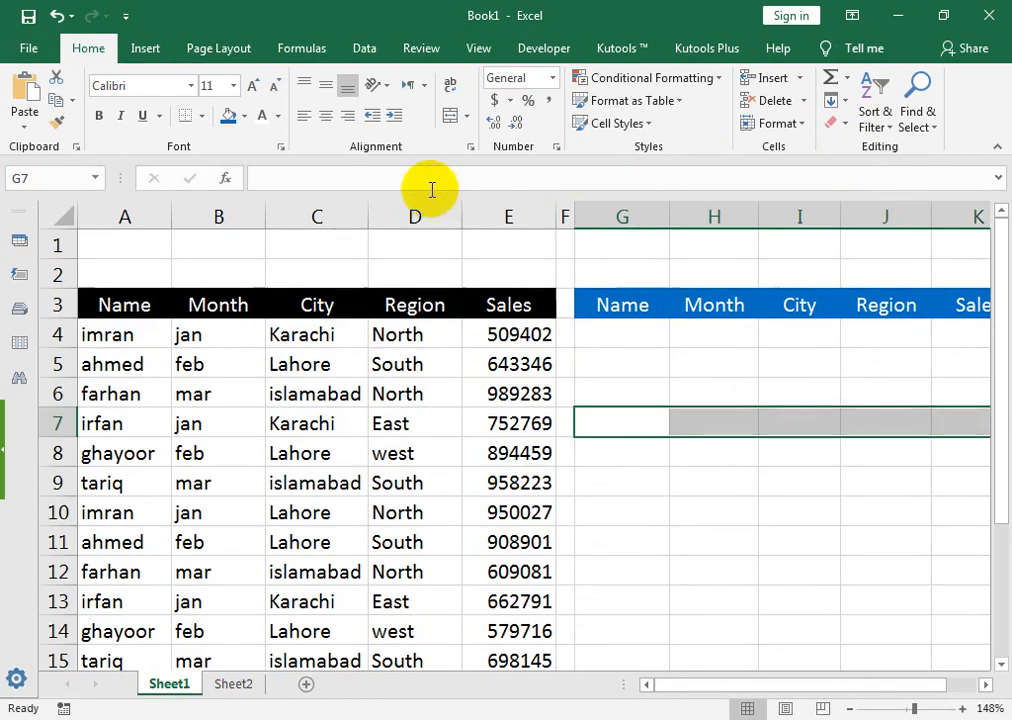
{"action": "left_click", "coordinate": [452, 117]}
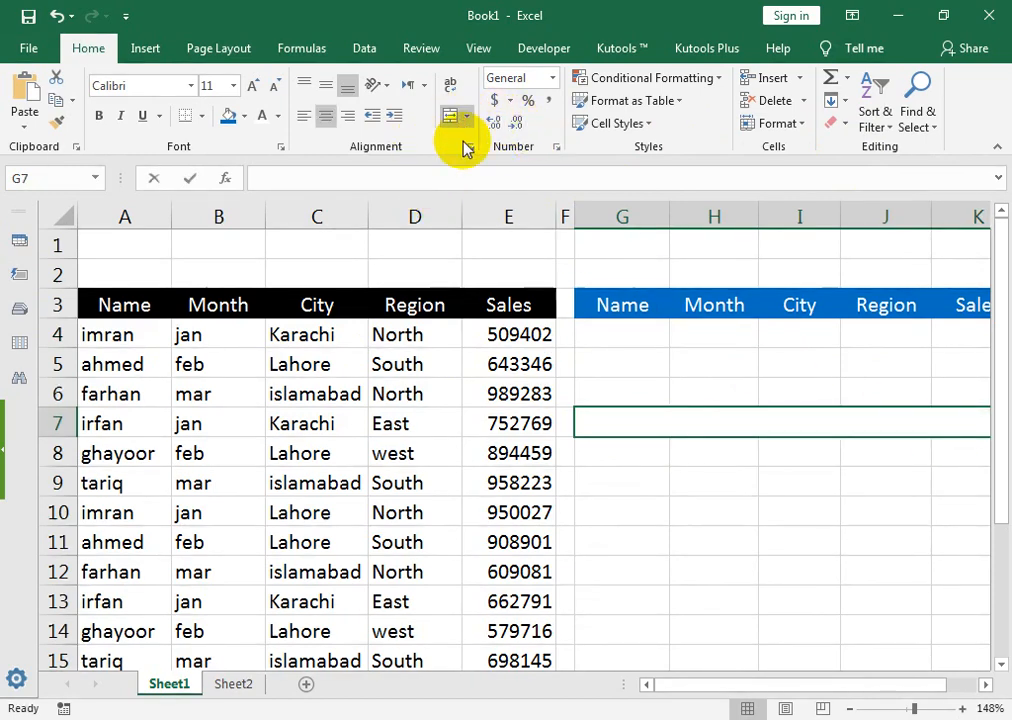
{"action": "type", "text": "for"}
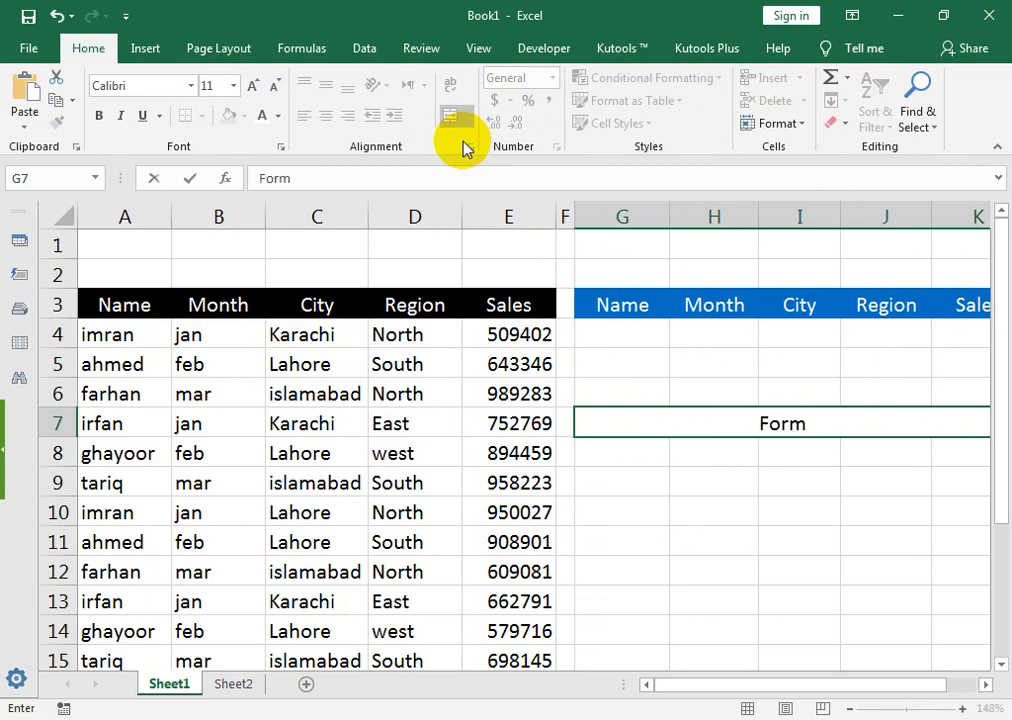
{"action": "type", "text": "mula"}
{"action": "key", "text": "Return"}
Merge and center cells G8:K8 below the Formula heading
{"action": "key", "text": "Right"}
{"action": "key", "text": "Left"}
{"action": "key", "text": "shift+Right"}
{"action": "key", "text": "shift+Right"}
{"action": "key", "text": "shift+Right"}
{"action": "key", "text": "shift+Right"}
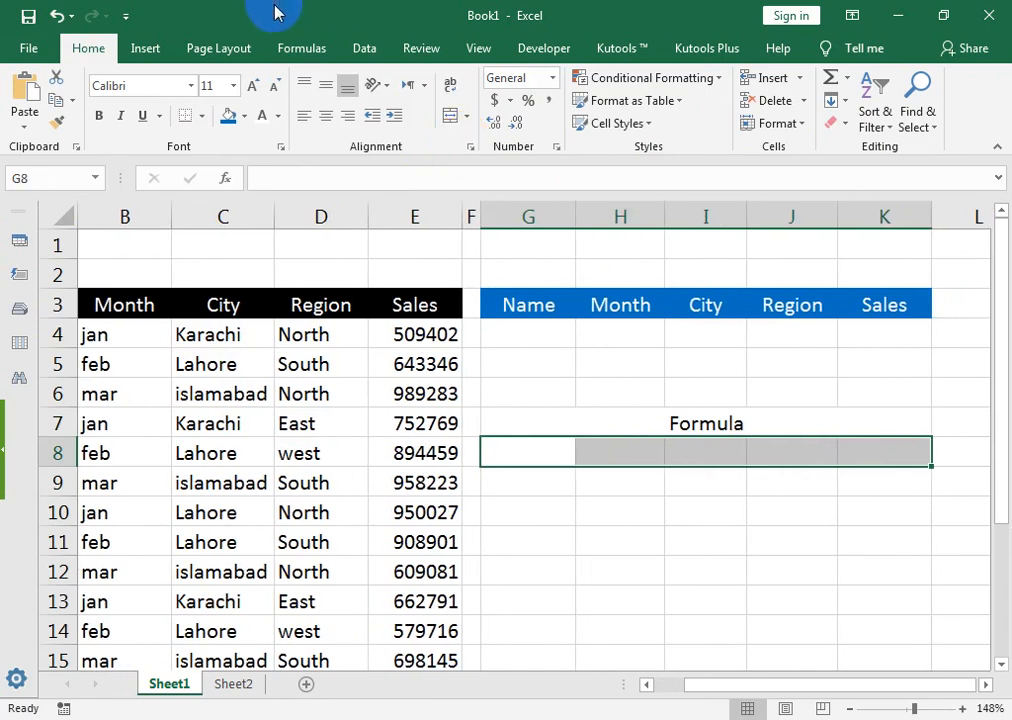
{"action": "left_click", "coordinate": [447, 120]}
Format the Formula heading with a dark blue fill, white text and a font two sizes larger
{"action": "left_click", "coordinate": [644, 421]}
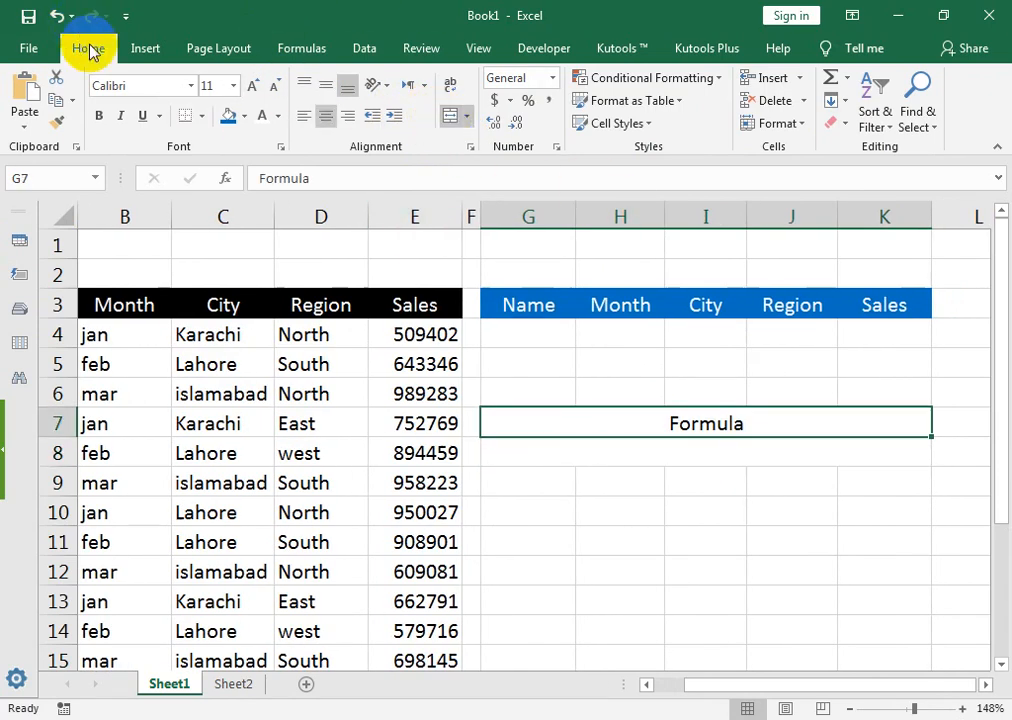
{"action": "left_click", "coordinate": [244, 117]}
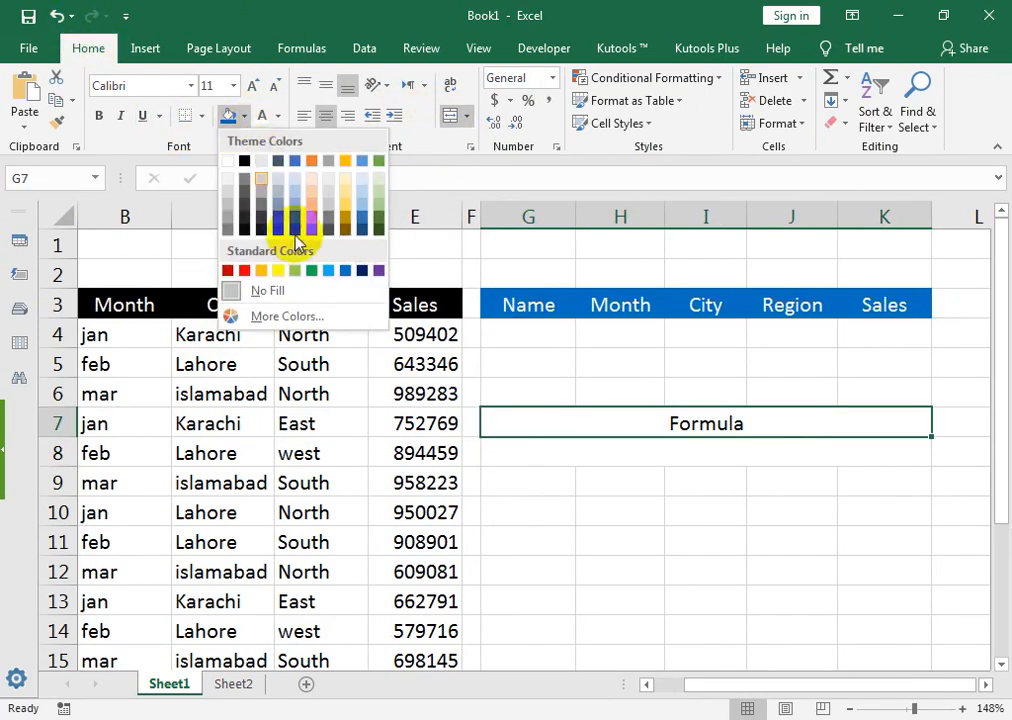
{"action": "left_click", "coordinate": [358, 270]}
{"action": "left_click", "coordinate": [262, 116]}
{"action": "left_click_drag", "start_coordinate": [757, 686], "coordinate": [708, 686]}
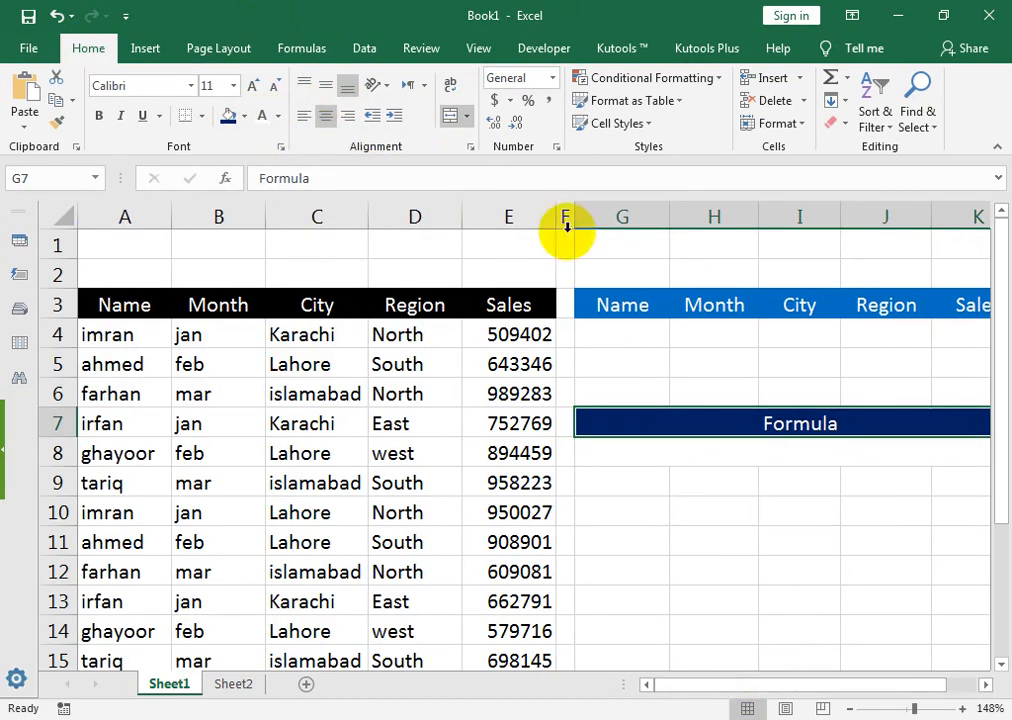
{"action": "left_click", "coordinate": [252, 85]}
{"action": "left_click", "coordinate": [252, 85]}
{"action": "left_click", "coordinate": [803, 469]}
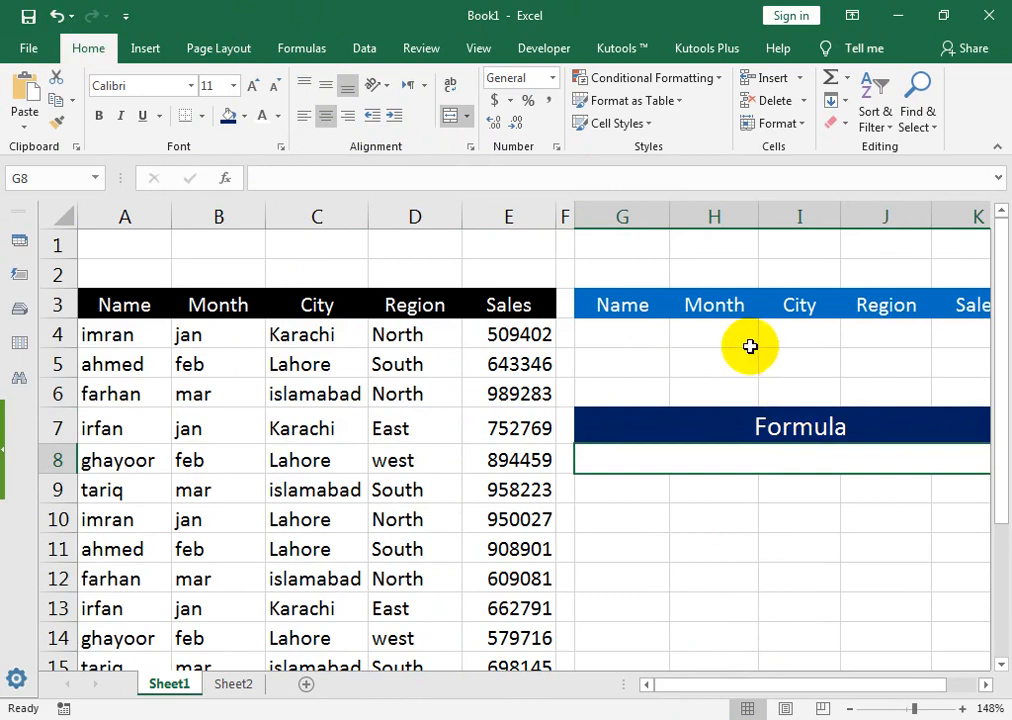
{"action": "left_click", "coordinate": [658, 341]}
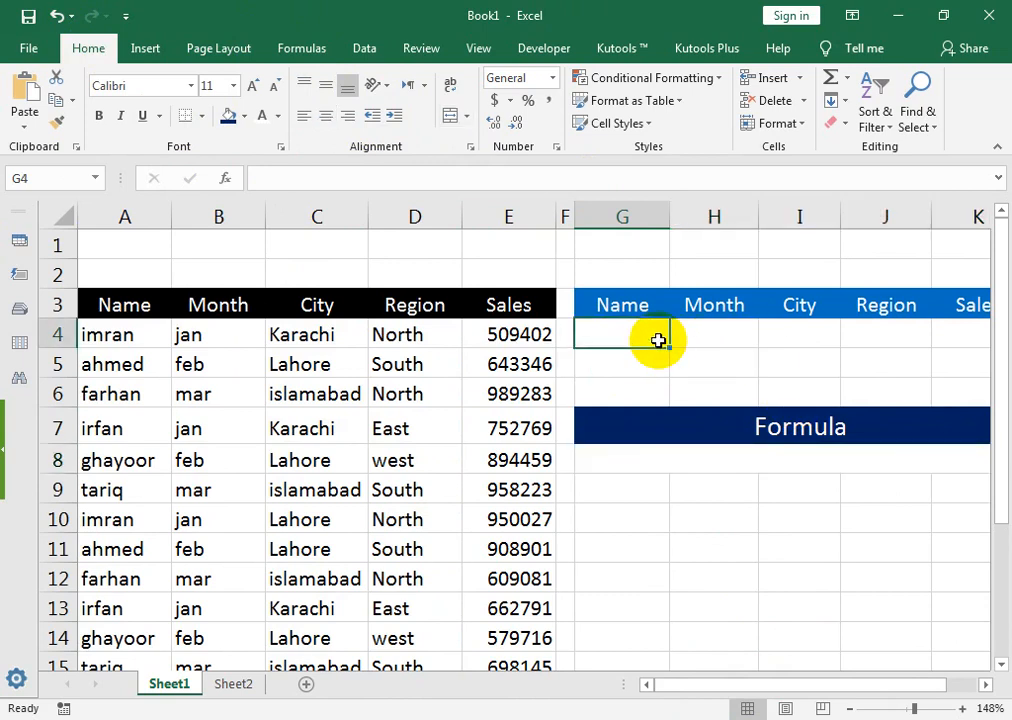
{"action": "left_click", "coordinate": [108, 334]}
{"action": "left_click", "coordinate": [160, 520]}
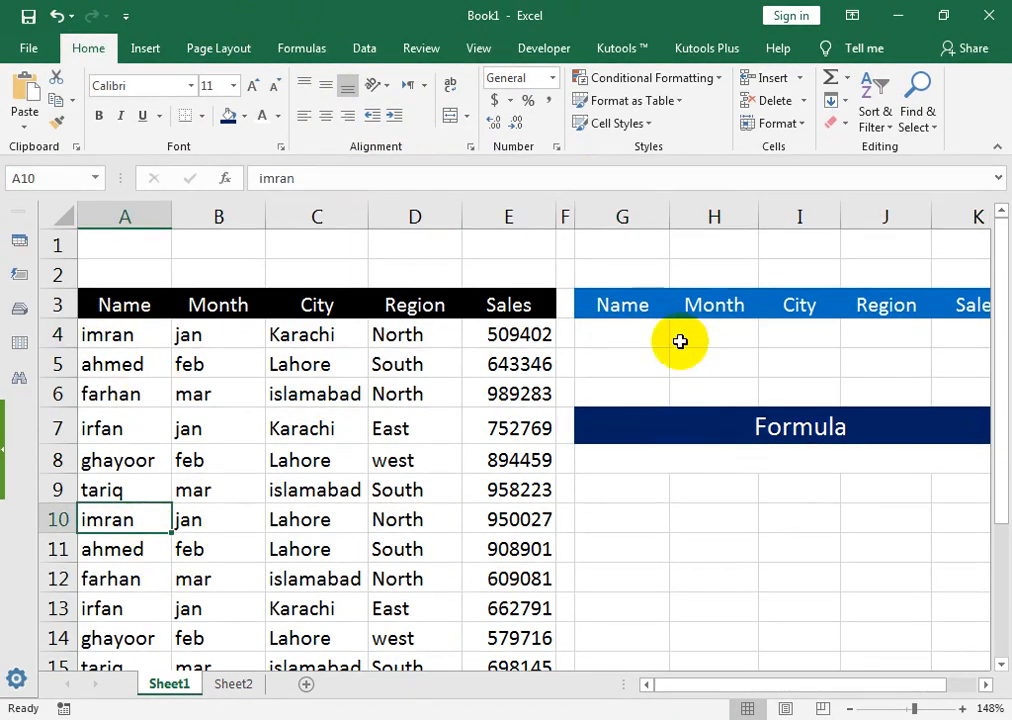
{"action": "left_click", "coordinate": [766, 462]}
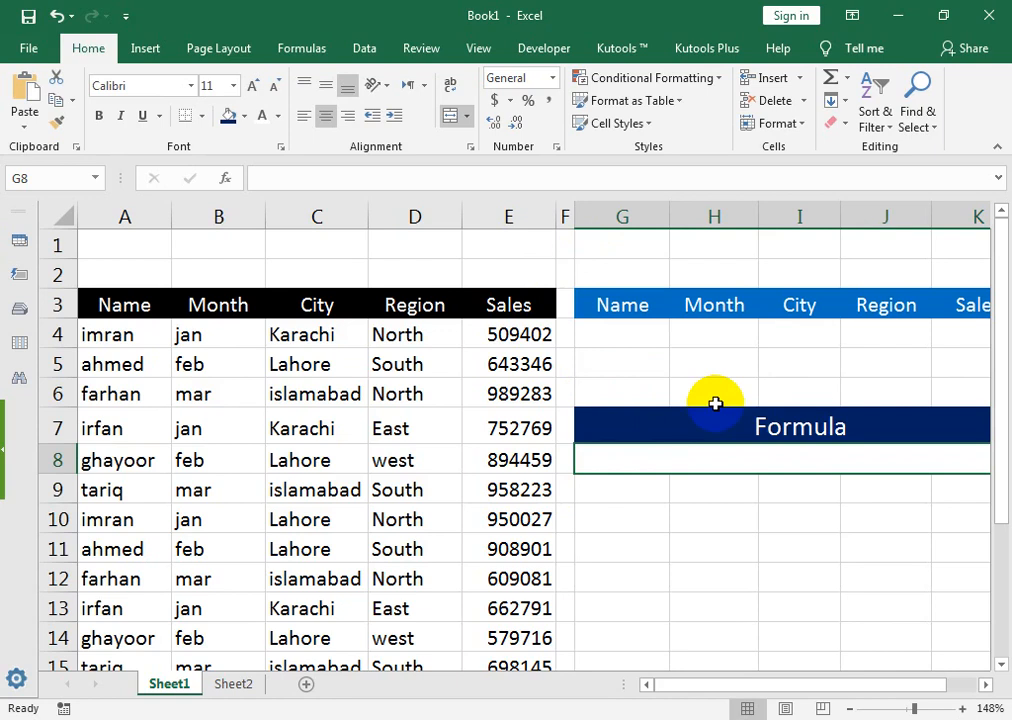
{"action": "left_click", "coordinate": [610, 333]}
Enter the formula =DSUM(A3:E15,E3,G3:K4) in merged cell G8 to total Sales by the criteria range
{"action": "left_click", "coordinate": [719, 472]}
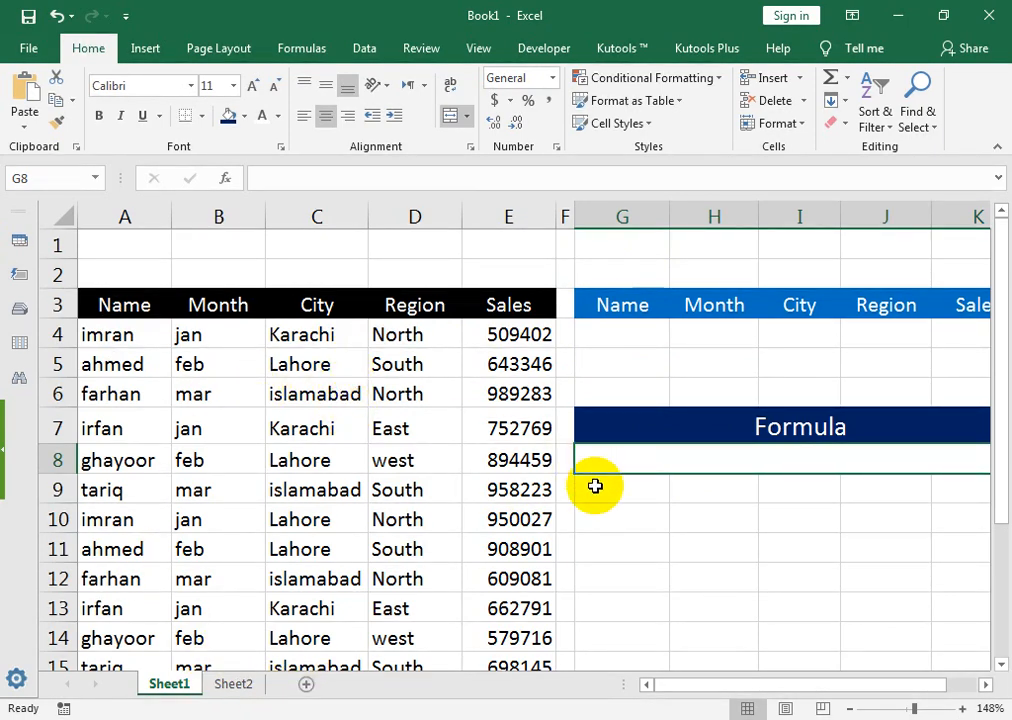
{"action": "type", "text": "=dsum"}
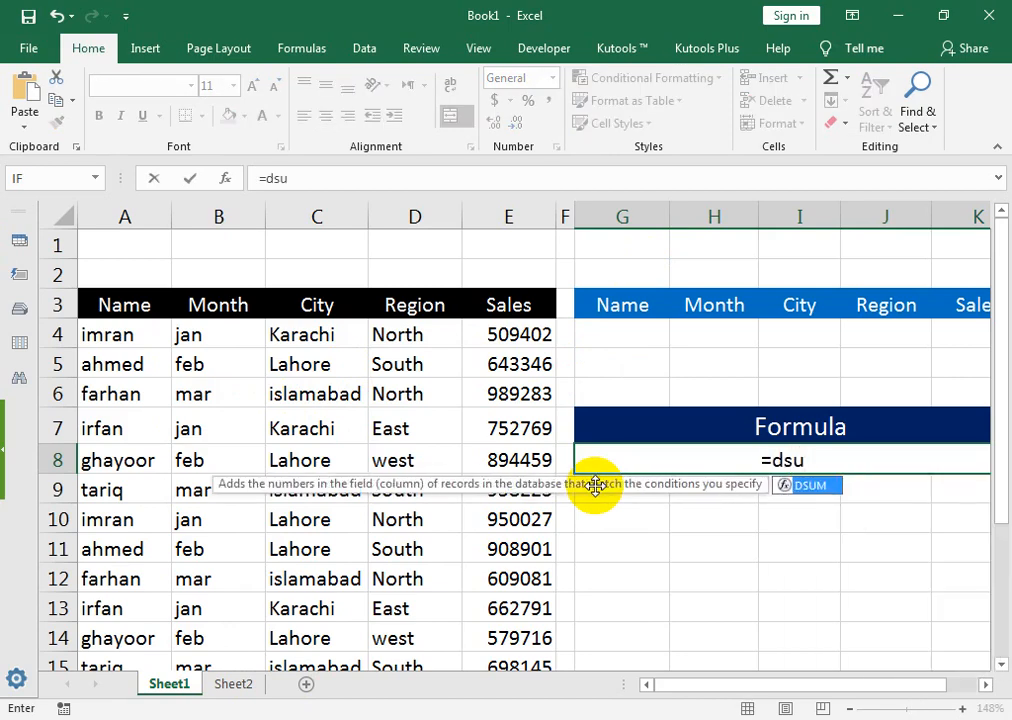
{"action": "type", "text": "("}
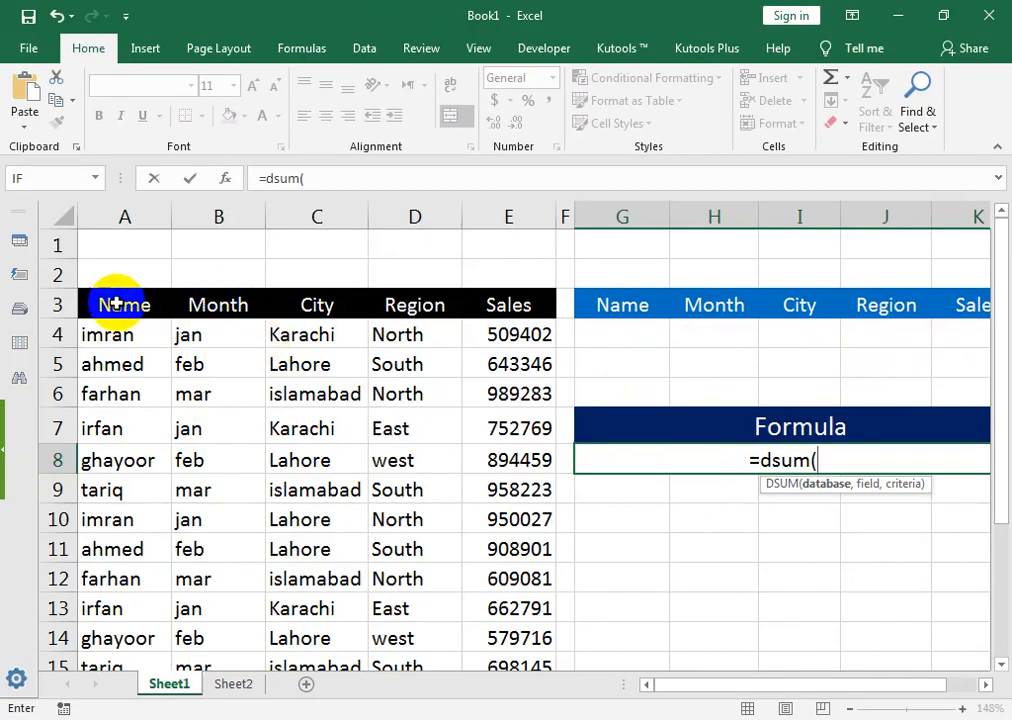
{"action": "left_click_drag", "start_coordinate": [113, 303], "coordinate": [488, 614]}
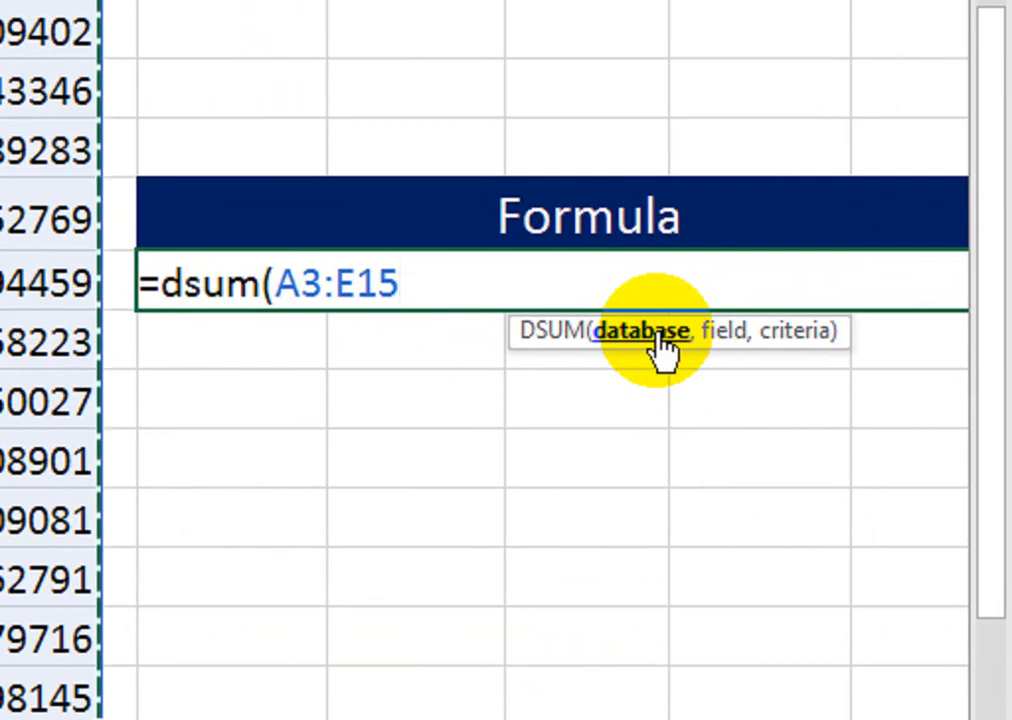
{"action": "type", "text": ","}
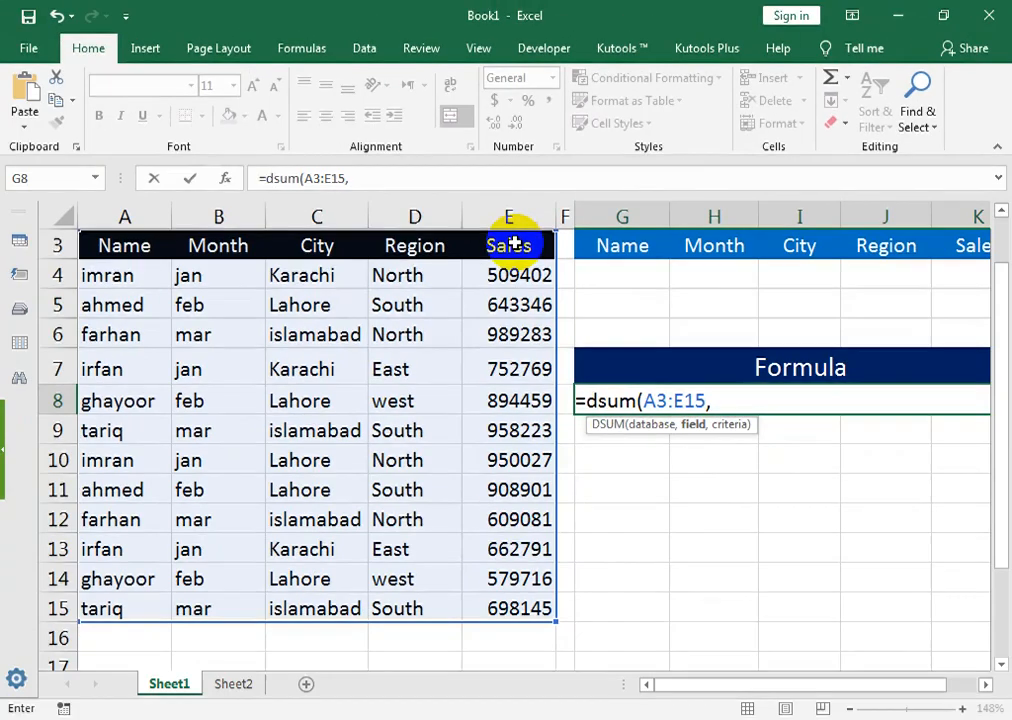
{"action": "left_click", "coordinate": [505, 360]}
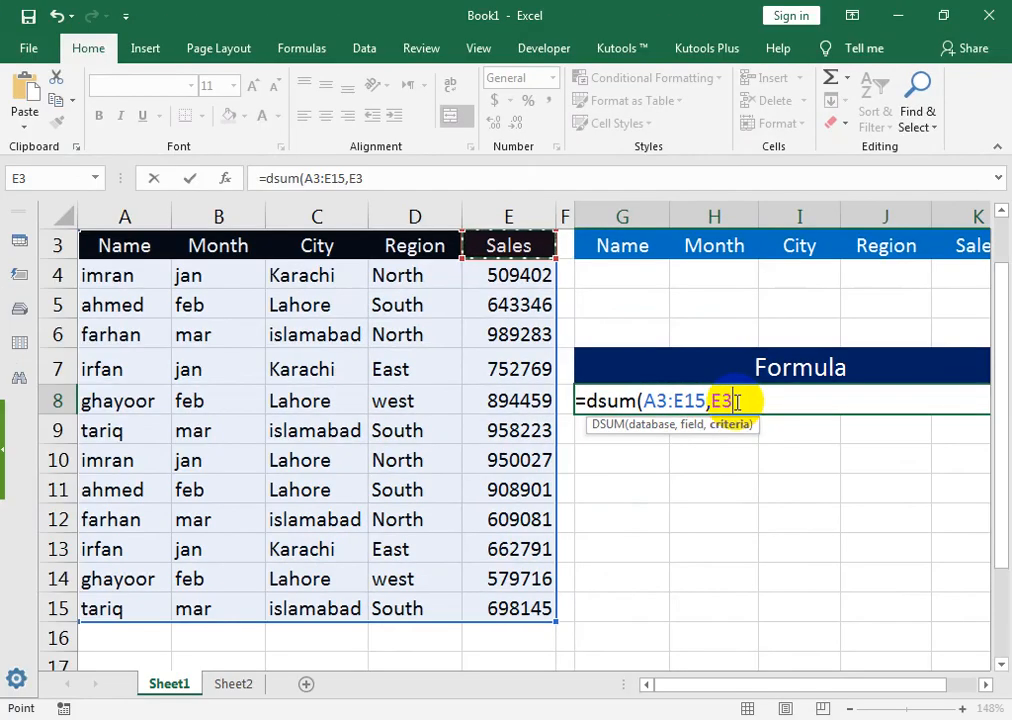
{"action": "type", "text": ","}
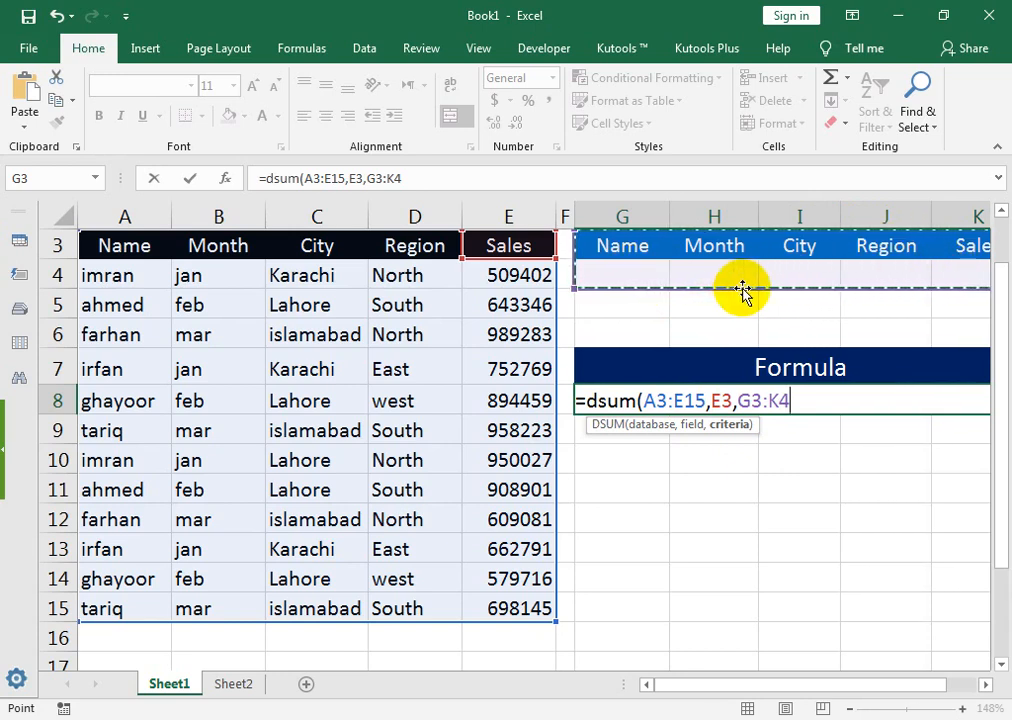
{"action": "type", "text": ")"}
{"action": "key", "text": "Return"}
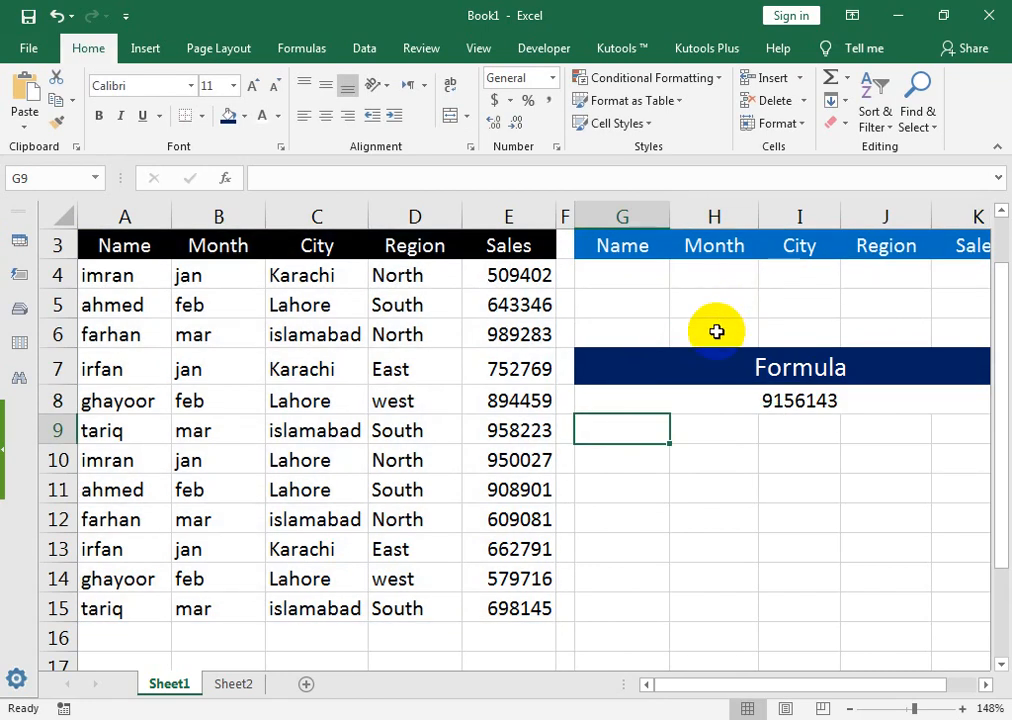
Add an AutoSum of the Sales values E4:E15 in cell E16 to compare with the DSUM formula
{"action": "scroll", "coordinate": [648, 458], "scroll_direction": "up", "scroll_amount": 1}
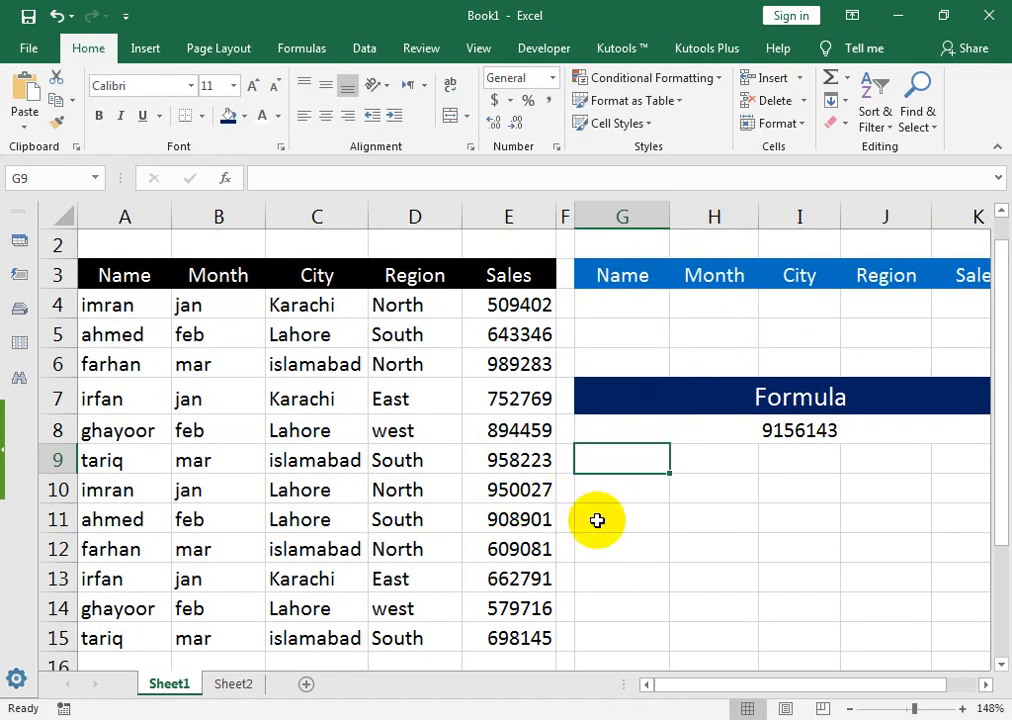
{"action": "left_click", "coordinate": [802, 432]}
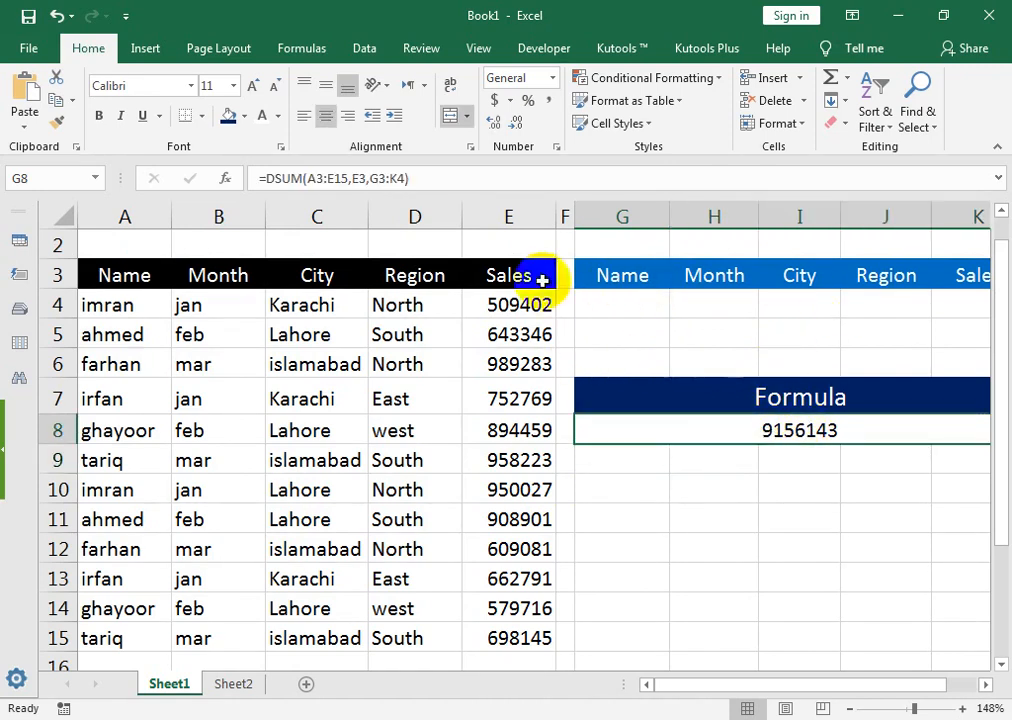
{"action": "left_click", "coordinate": [517, 657]}
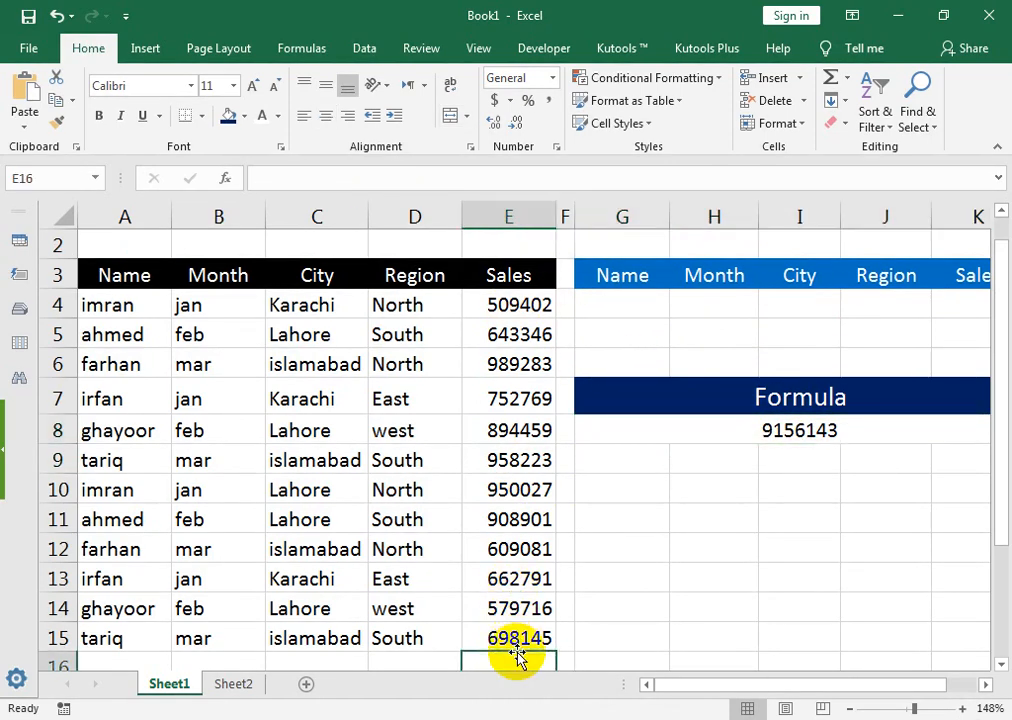
{"action": "key", "text": "alt+equal"}
{"action": "key", "text": "Return"}
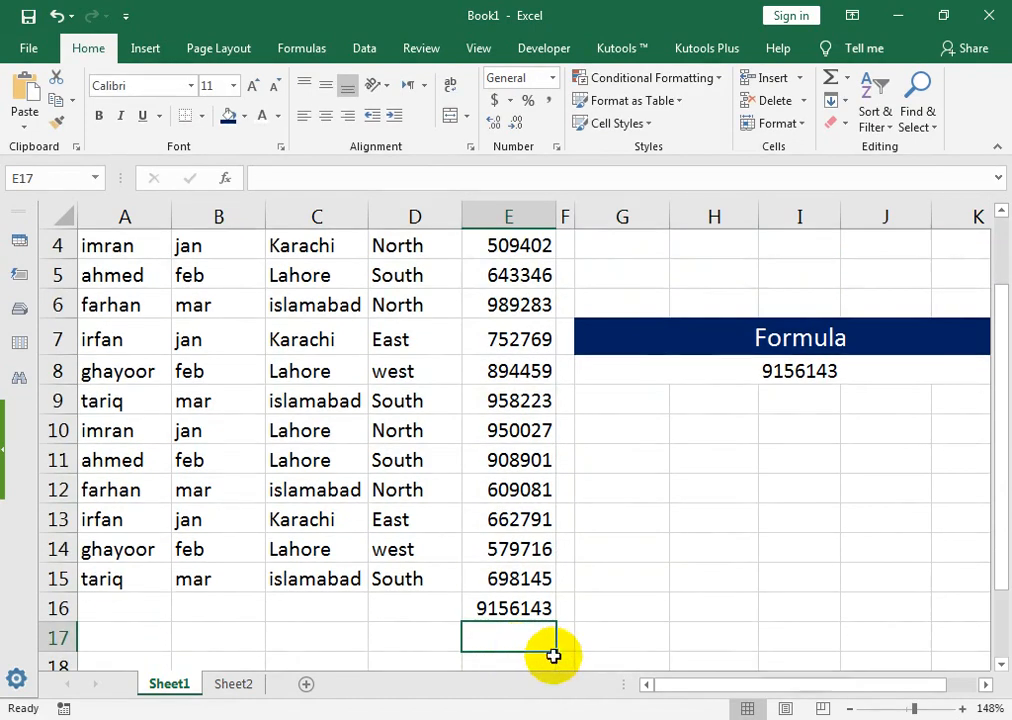
{"action": "left_click", "coordinate": [490, 604]}
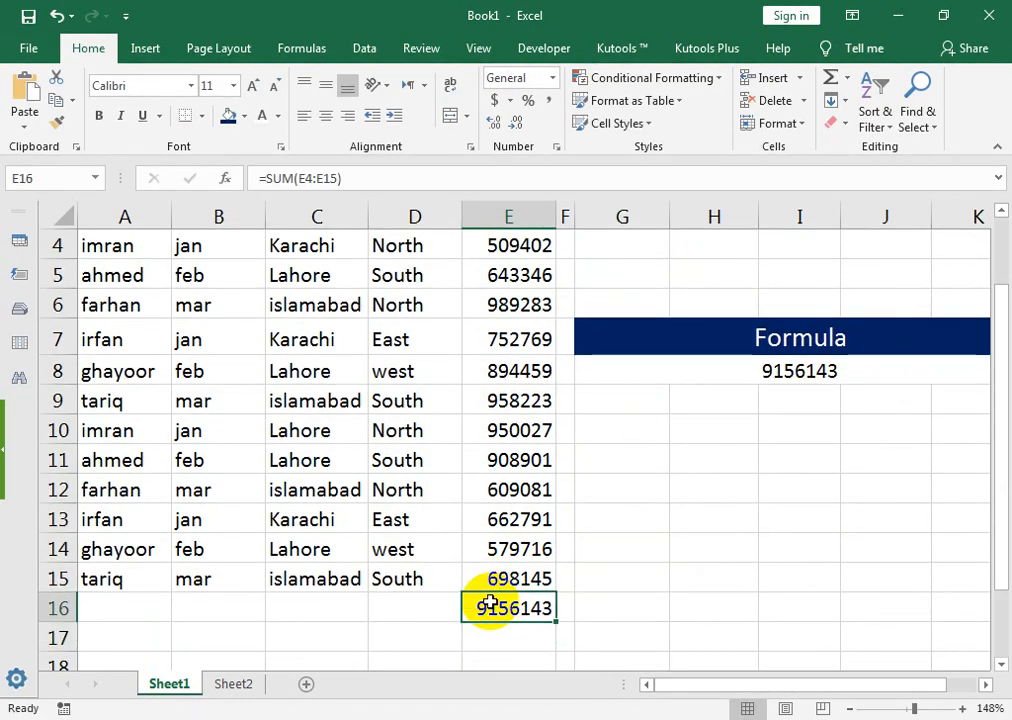
Merge and center cells A16:D16 below the sales table and enter the label TOTAL
{"action": "left_click_drag", "start_coordinate": [181, 605], "coordinate": [403, 609]}
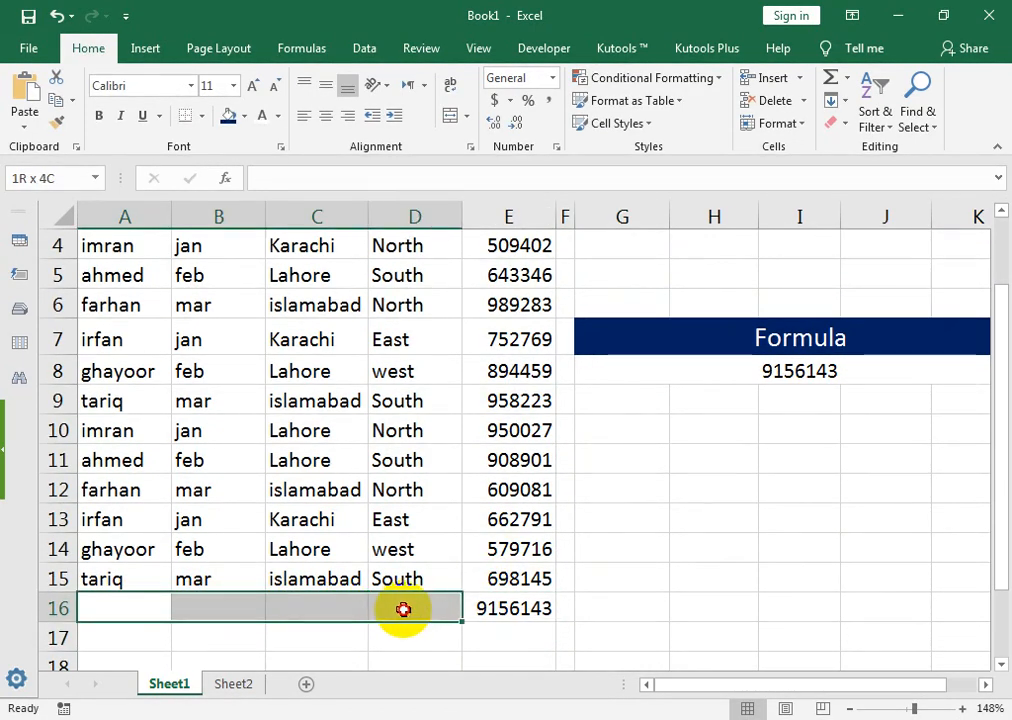
{"action": "left_click", "coordinate": [450, 116]}
{"action": "type", "text": "t"}
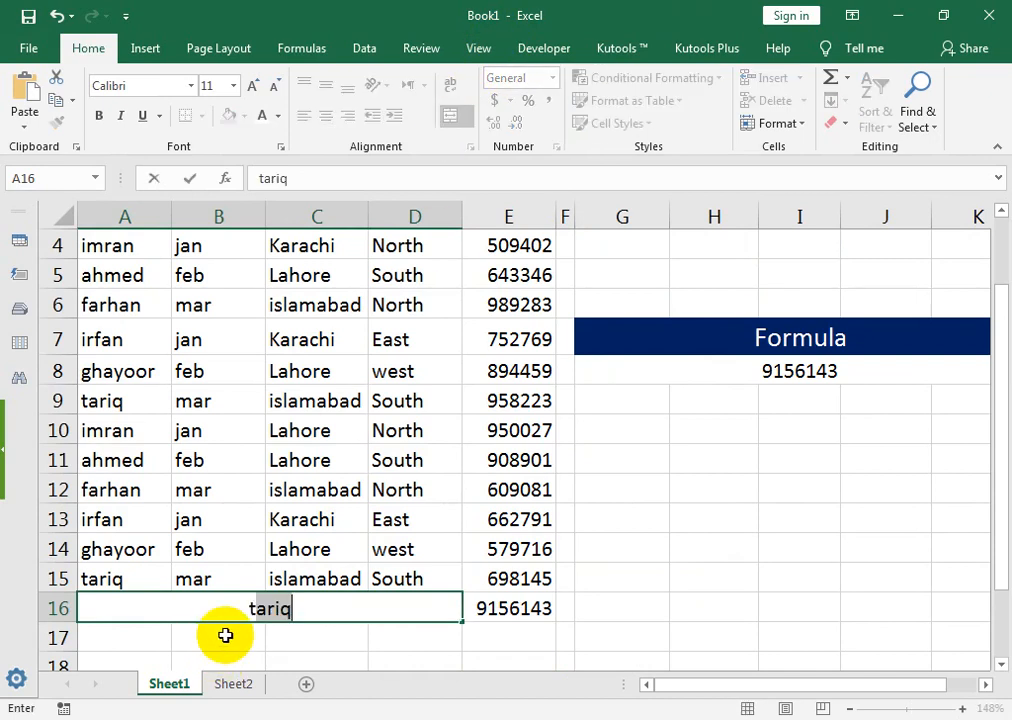
{"action": "key", "text": "BackSpace"}
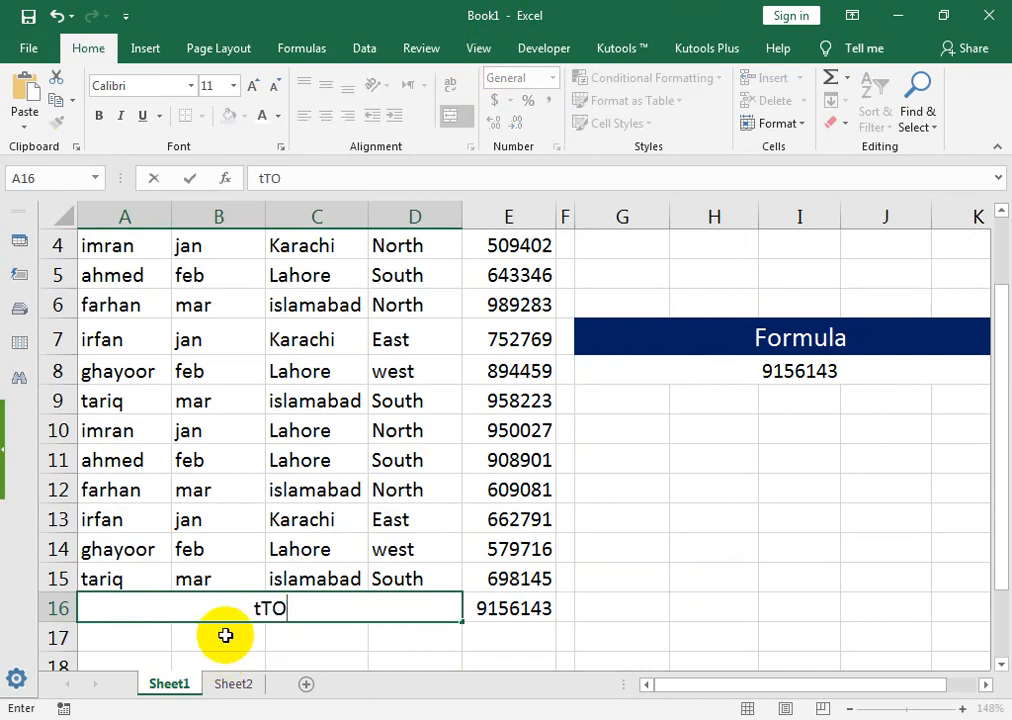
{"action": "type", "text": "TO"}
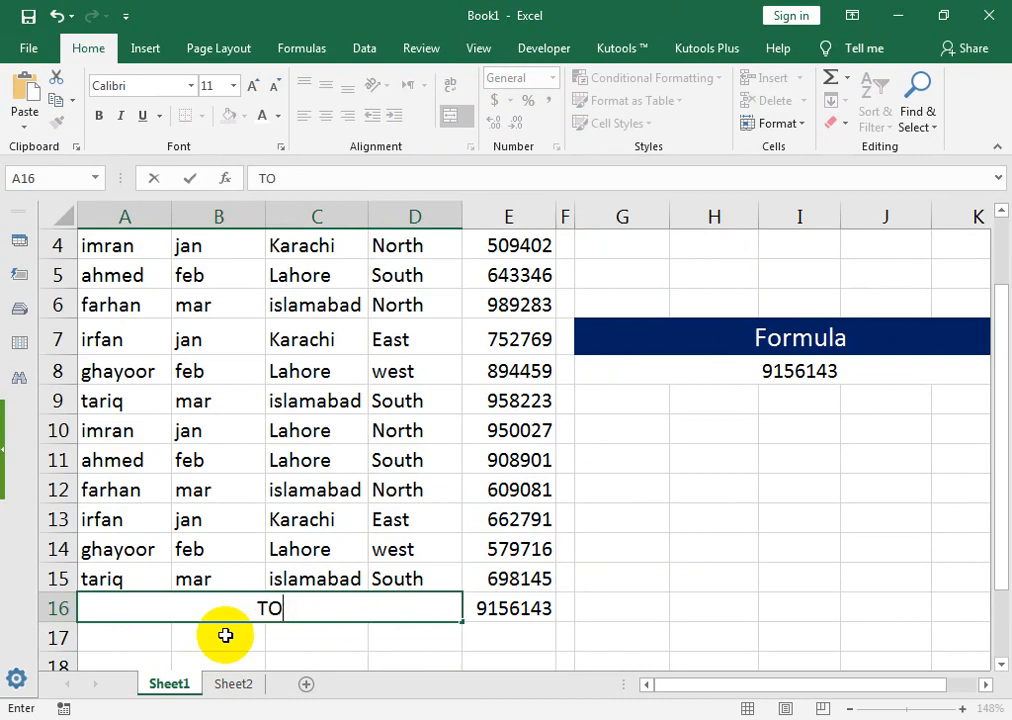
{"action": "type", "text": "TLA"}
{"action": "key", "text": "BackSpace"}
{"action": "key", "text": "BackSpace"}
{"action": "type", "text": "AL"}
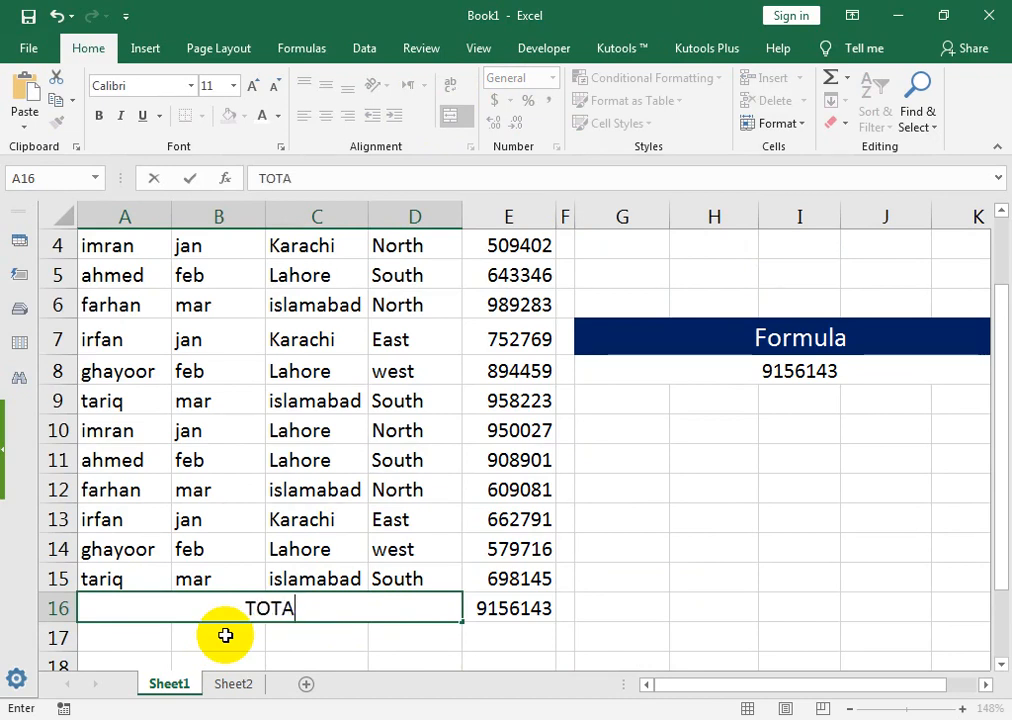
Fill the total row A16:E16 with black
{"action": "left_click_drag", "start_coordinate": [508, 596], "coordinate": [294, 605]}
{"action": "left_click", "coordinate": [243, 117]}
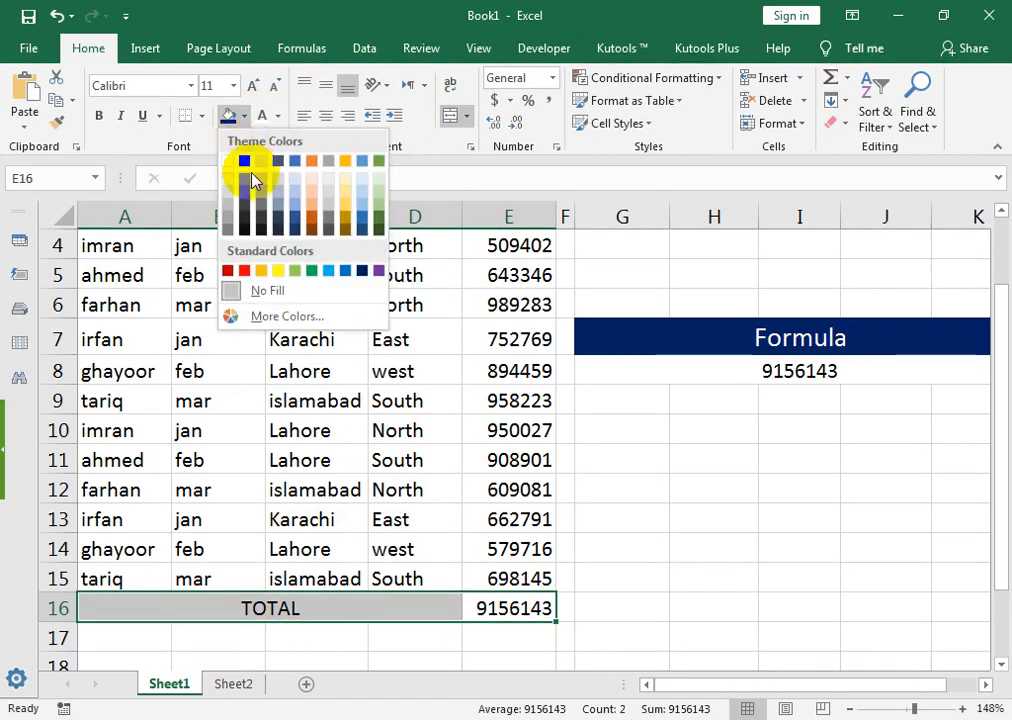
{"action": "left_click", "coordinate": [253, 159]}
Apply the comma number style to the Sales total in cell E16
{"action": "left_click", "coordinate": [496, 610]}
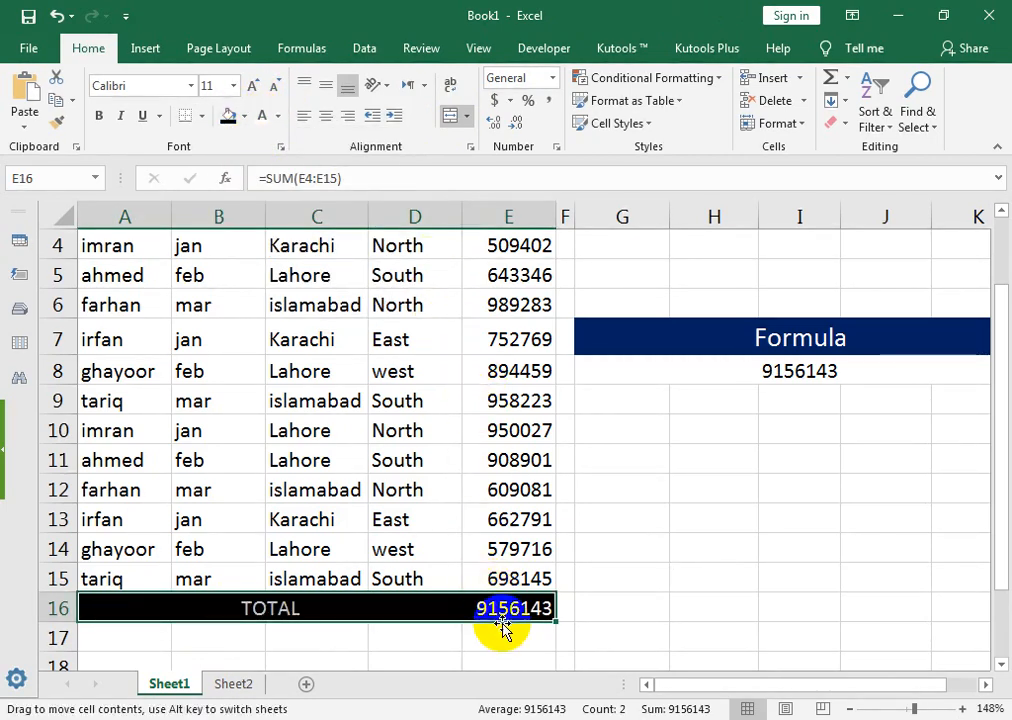
{"action": "left_click", "coordinate": [512, 103]}
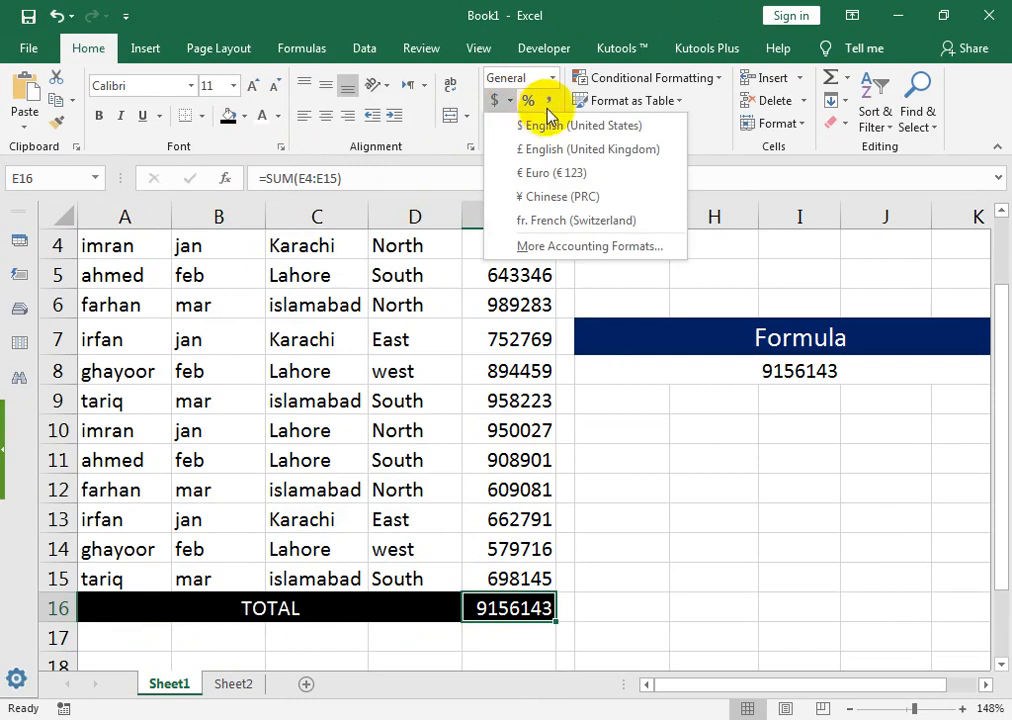
{"action": "left_click", "coordinate": [549, 101]}
Adjust the width of column E and autofit it to its contents
{"action": "left_click_drag", "start_coordinate": [1000, 455], "coordinate": [1001, 345]}
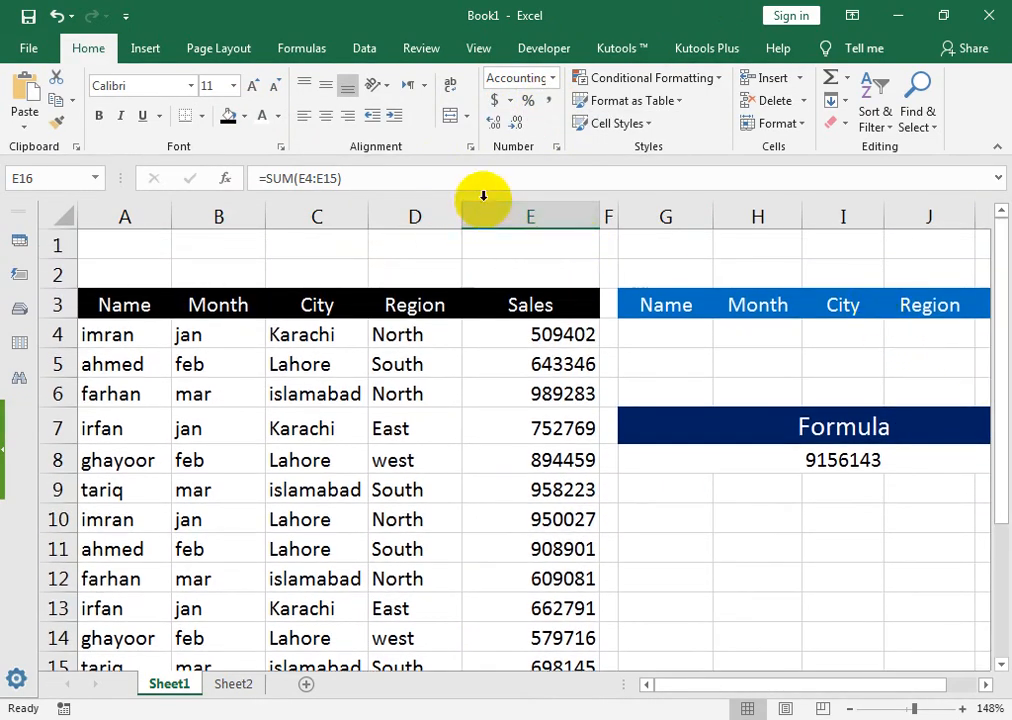
{"action": "left_click_drag", "start_coordinate": [602, 216], "coordinate": [587, 216]}
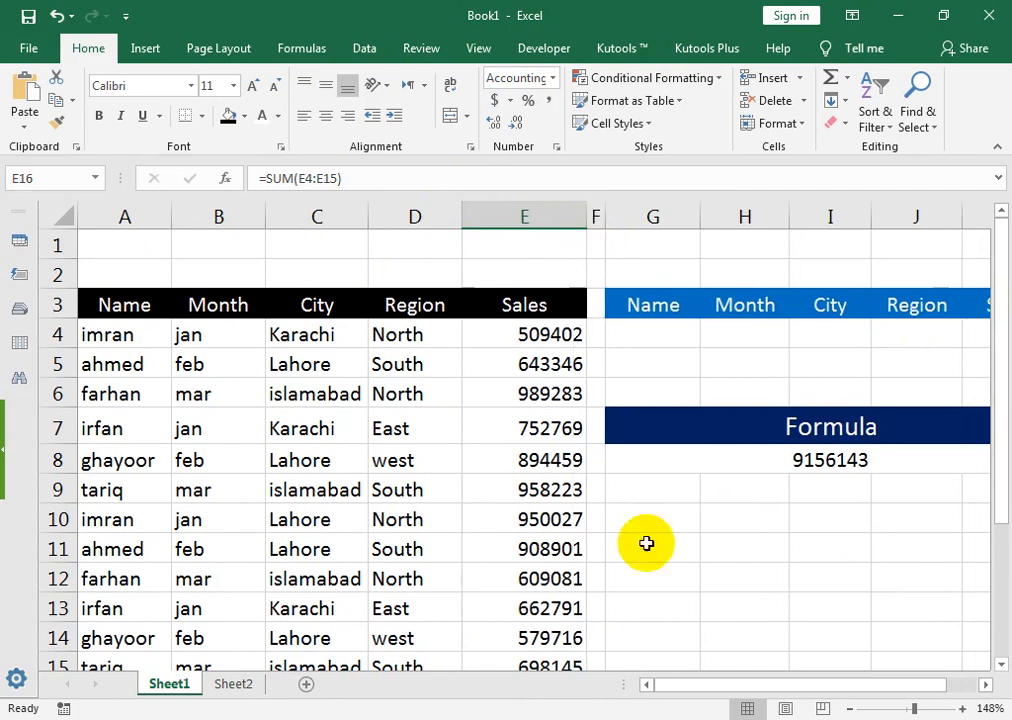
{"action": "mouse_move", "coordinate": [994, 361]}
{"action": "left_mouse_down"}
{"action": "mouse_move", "coordinate": [996, 436]}
{"action": "mouse_move", "coordinate": [996, 361]}
{"action": "left_mouse_up"}
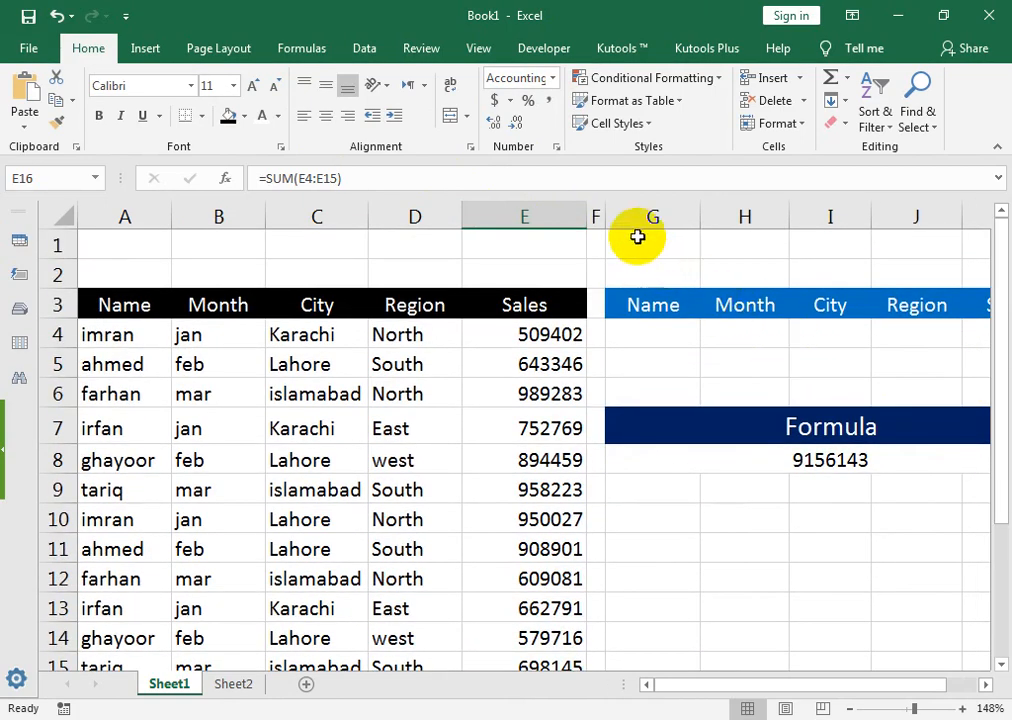
{"action": "double_click", "coordinate": [586, 216]}
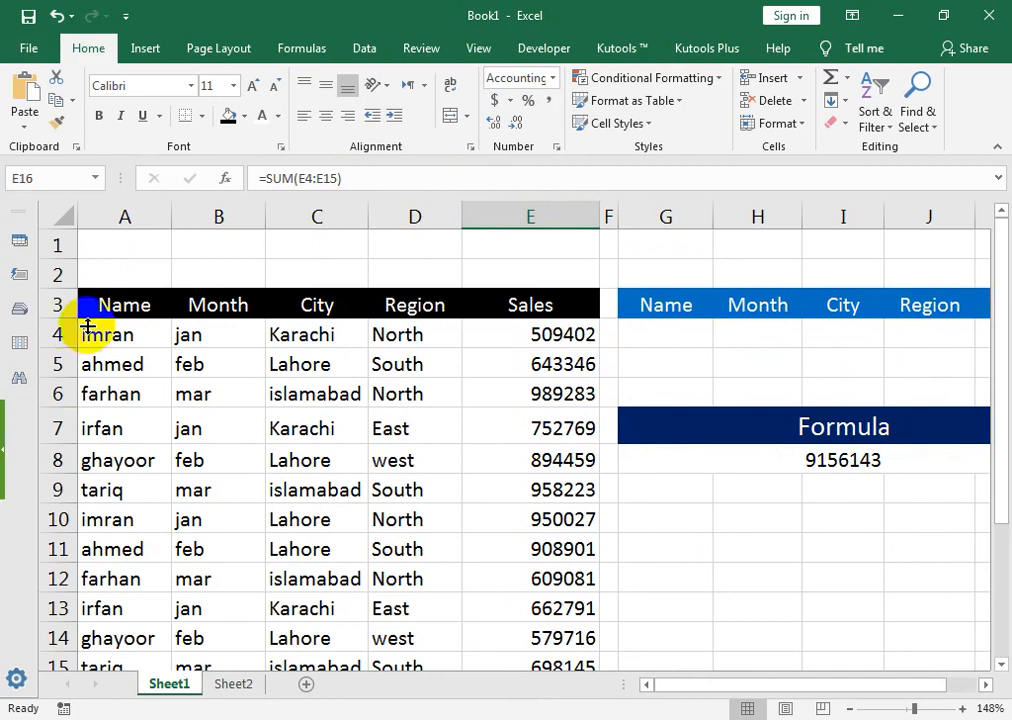
Enter the name listed in cell A4 as the Name criterion in cell G4, in capitals
{"action": "left_click", "coordinate": [640, 322]}
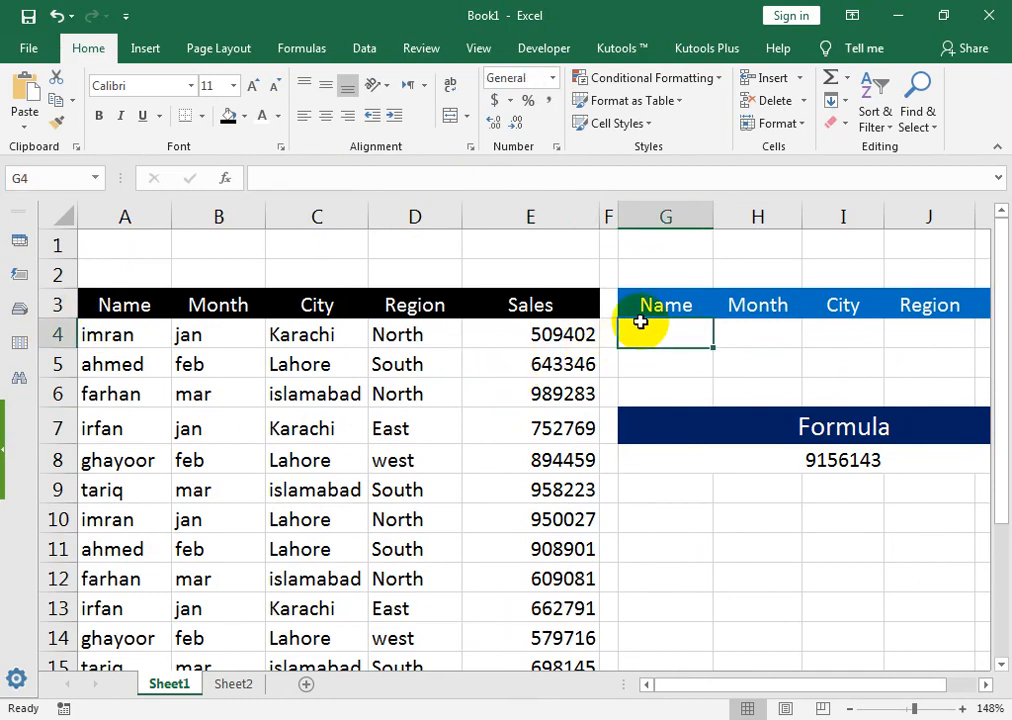
{"action": "type", "text": "IMRA"}
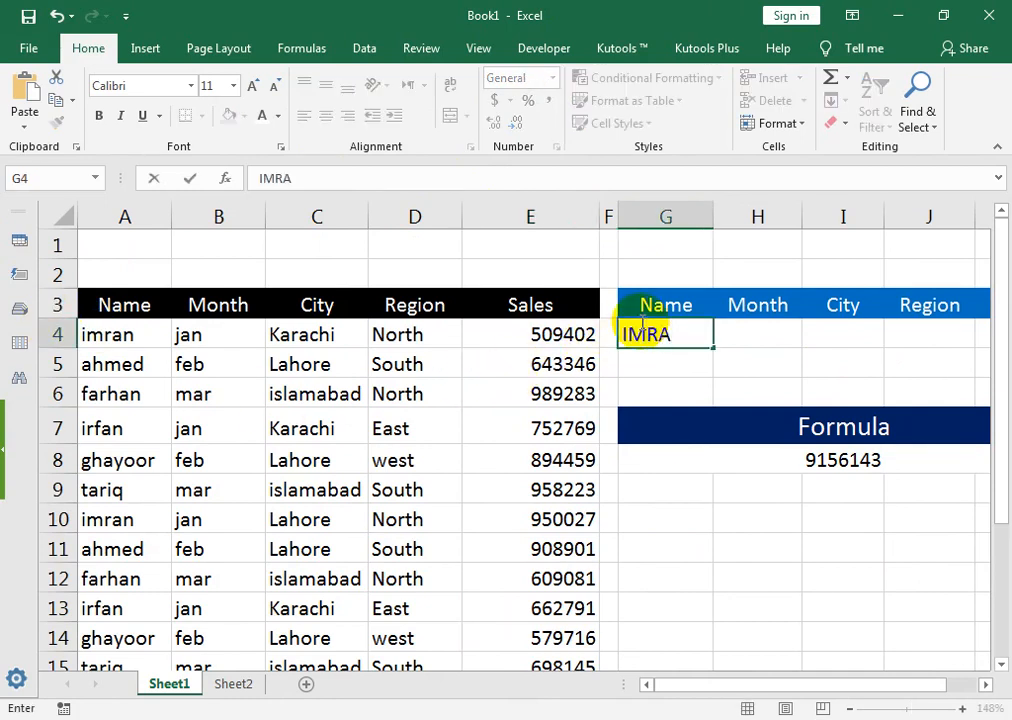
{"action": "type", "text": "N"}
{"action": "key", "text": "Return"}
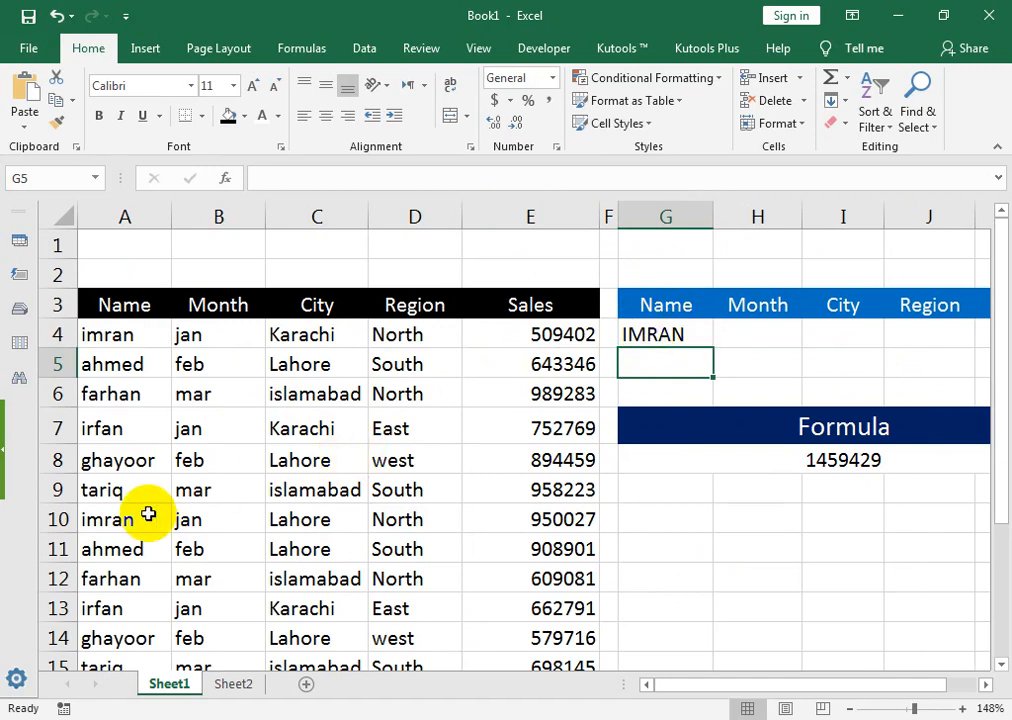
Cross-check the DSUM result with the formula =E4+E10 in cell G10, then delete that check formula
{"action": "left_click", "coordinate": [113, 334]}
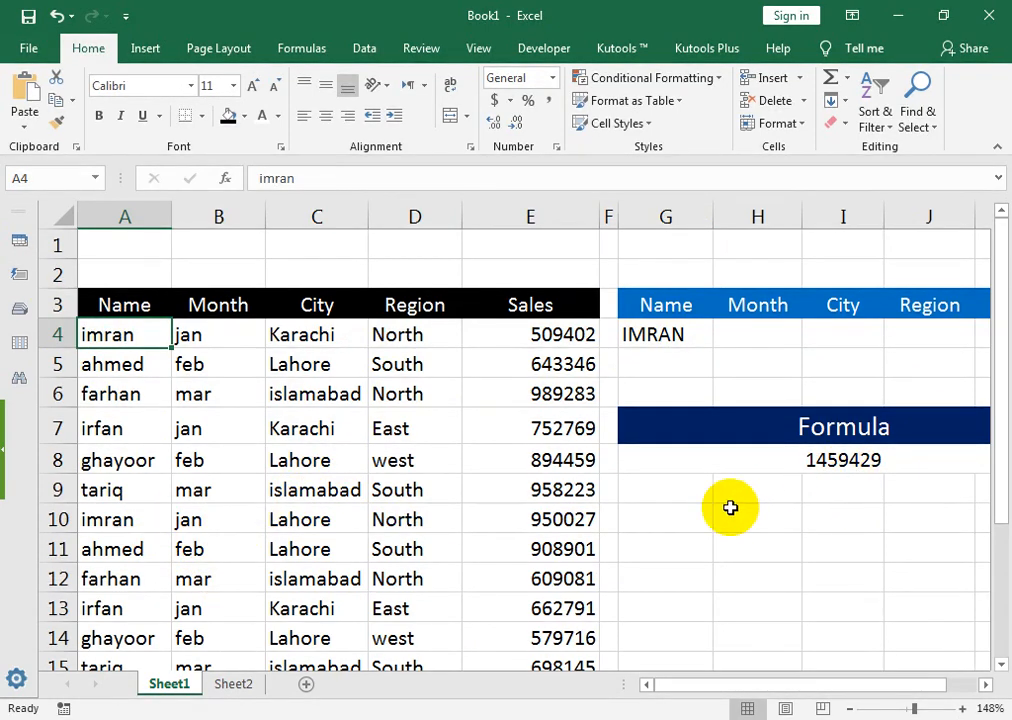
{"action": "left_click", "coordinate": [658, 529]}
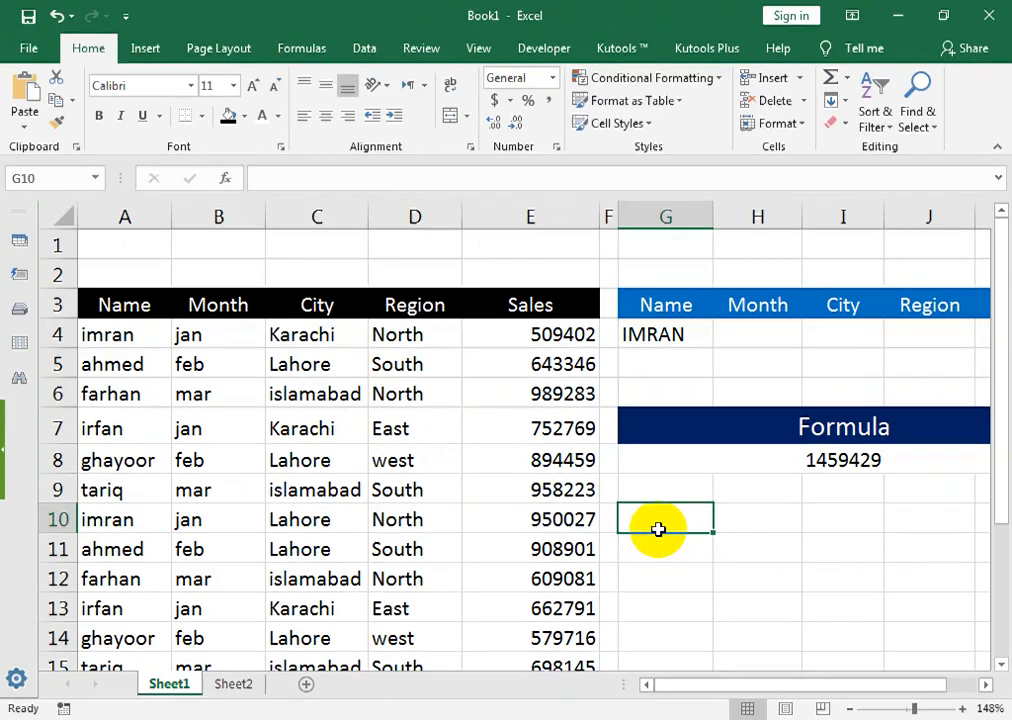
{"action": "type", "text": "="}
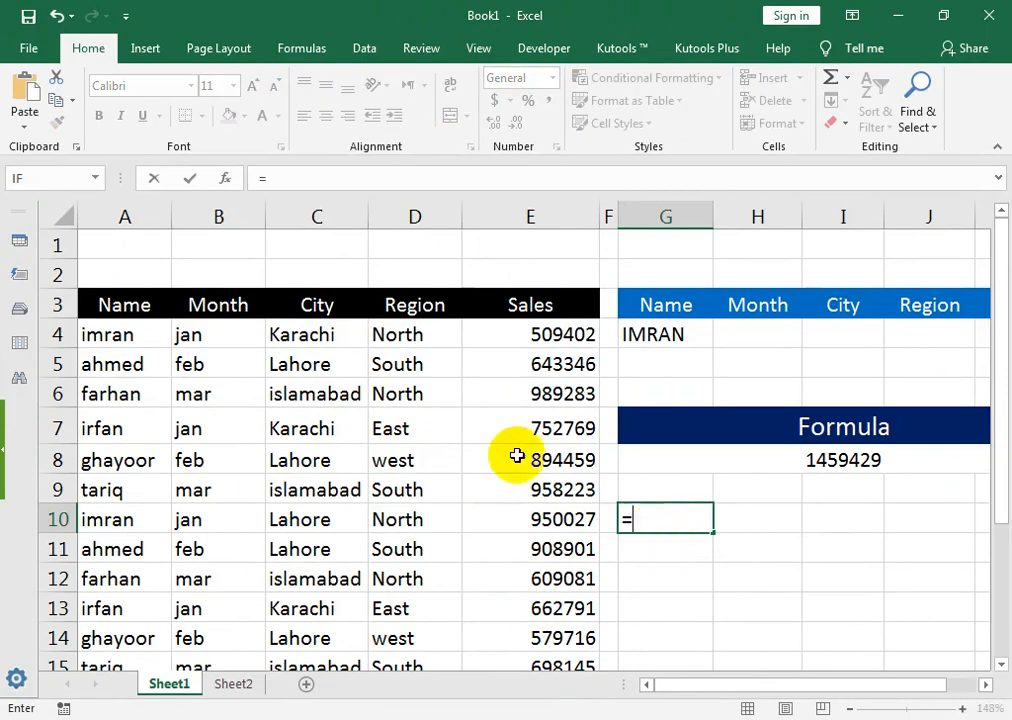
{"action": "left_click", "coordinate": [527, 333]}
{"action": "type", "text": "+"}
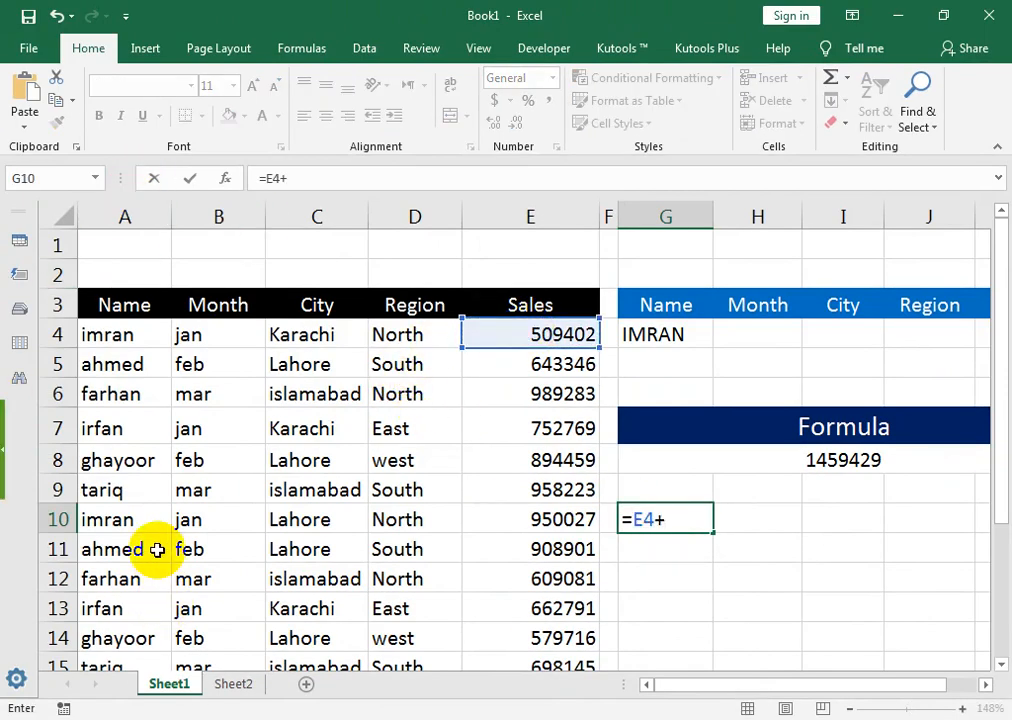
{"action": "left_click", "coordinate": [580, 520]}
{"action": "key", "text": "Return"}
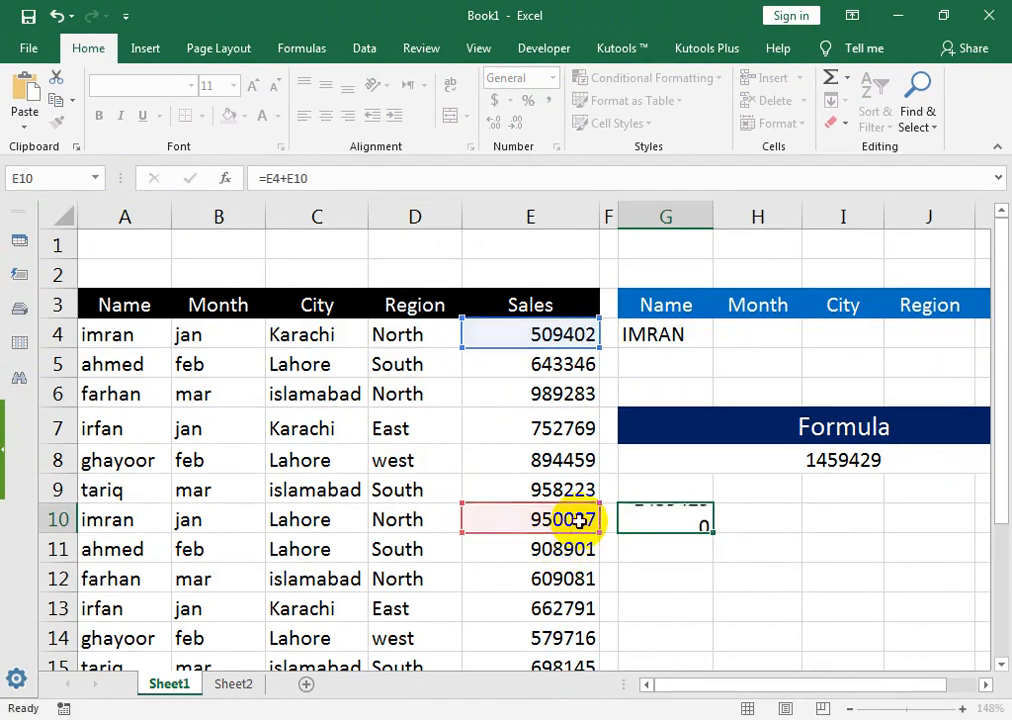
{"action": "left_click", "coordinate": [648, 519]}
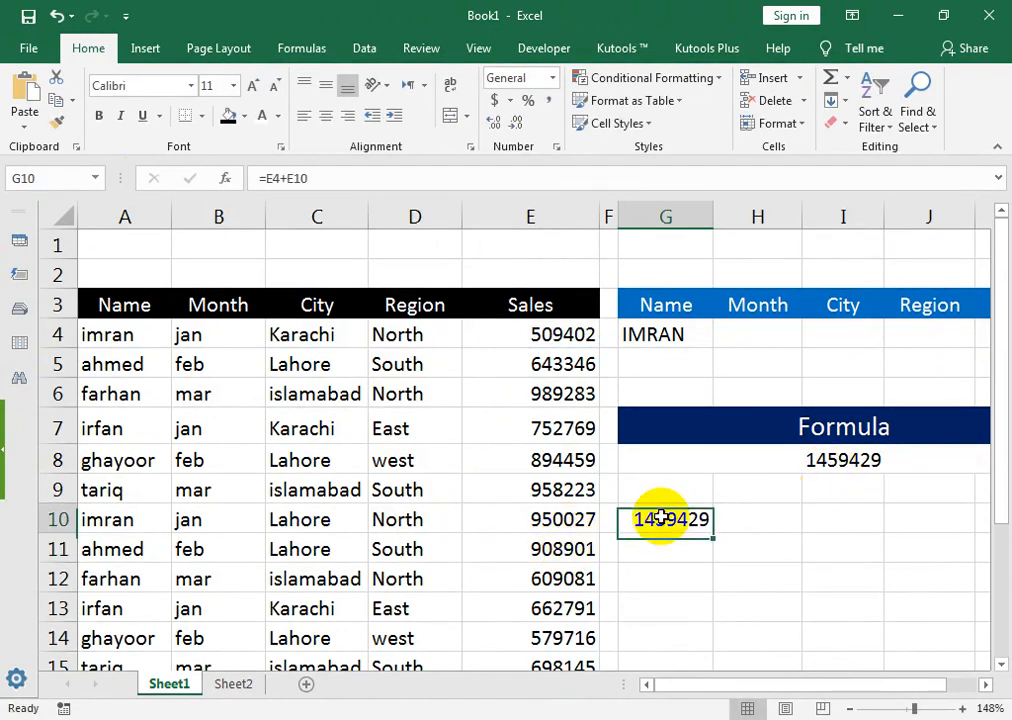
{"action": "key", "text": "Delete"}
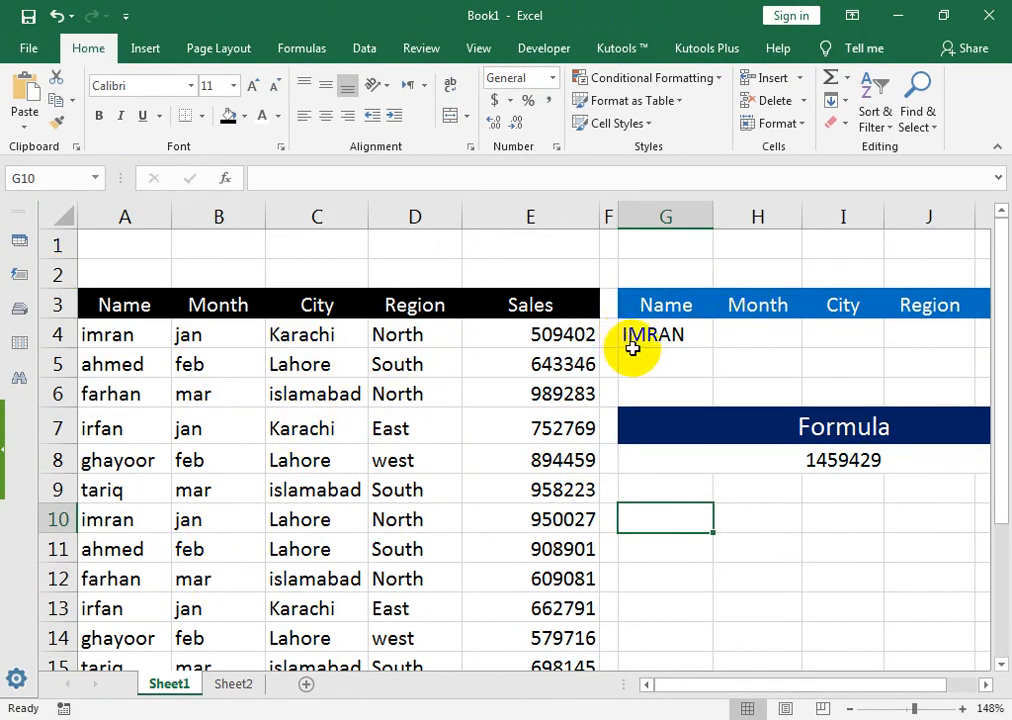
Enter Karachi as the City criterion in cell I4 and compare the DSUM result with cell E4
{"action": "left_click", "coordinate": [808, 460]}
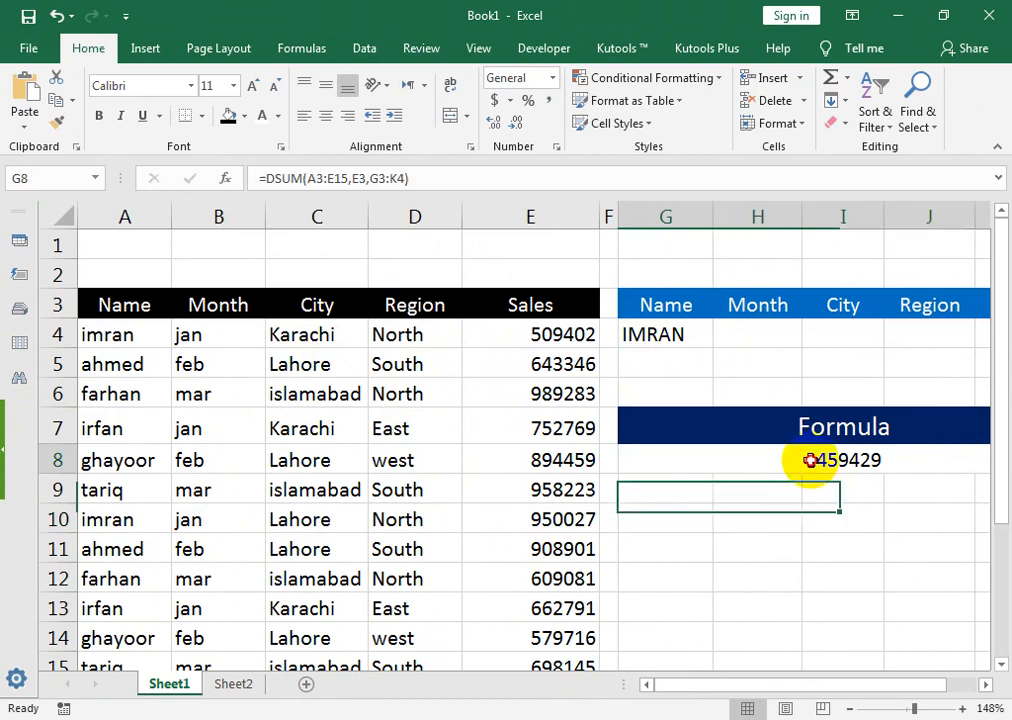
{"action": "left_click", "coordinate": [858, 332]}
{"action": "type", "text": "k"}
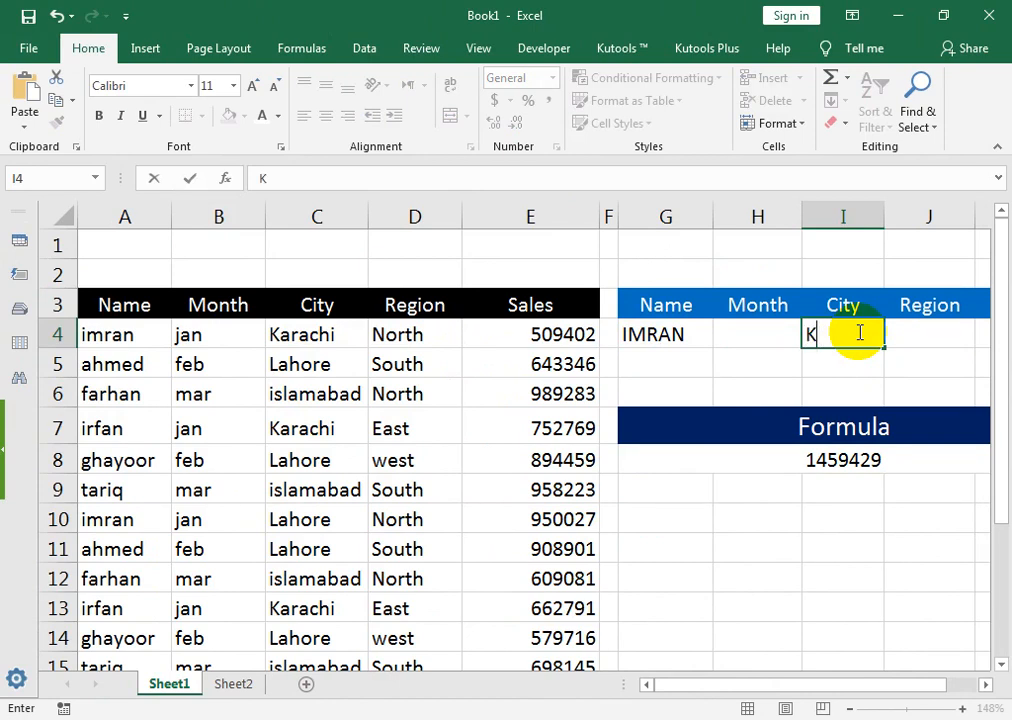
{"action": "key", "text": "Return"}
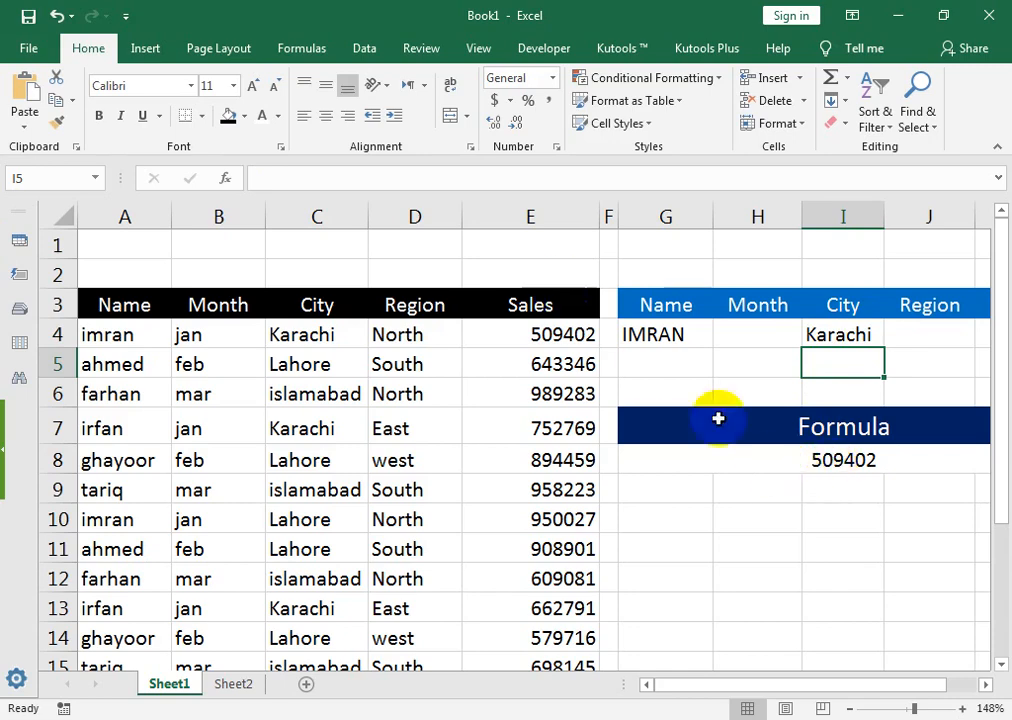
{"action": "left_click", "coordinate": [473, 333]}
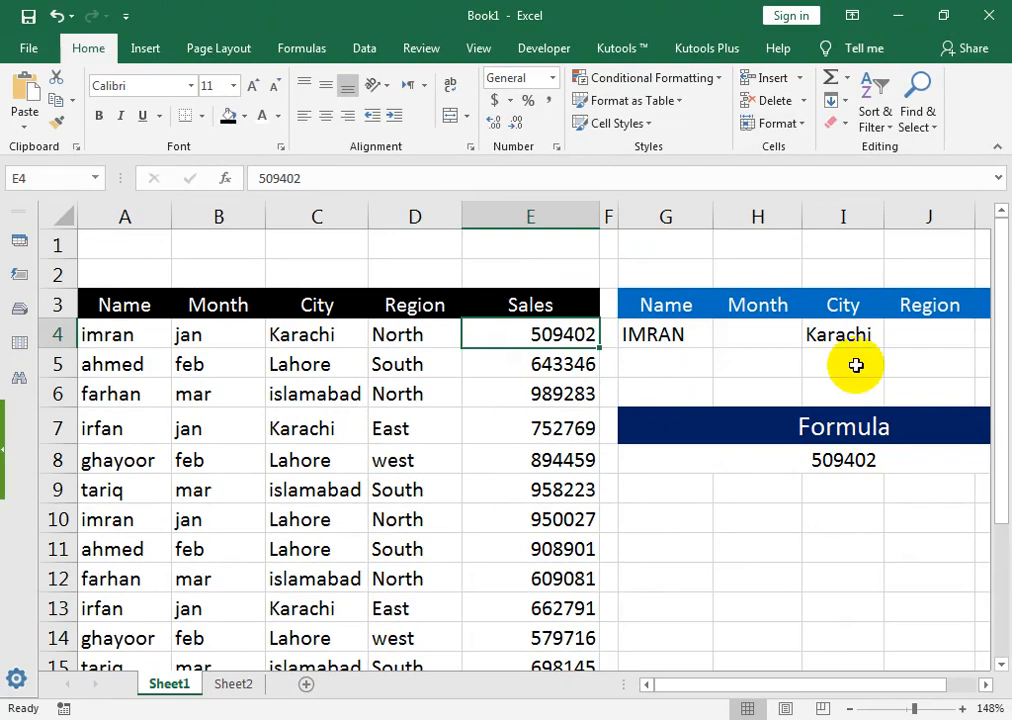
Change the City criterion in cell I4 to Lahore and compare the DSUM result with cell E10
{"action": "left_click", "coordinate": [857, 334]}
{"action": "type", "text": "Lahore"}
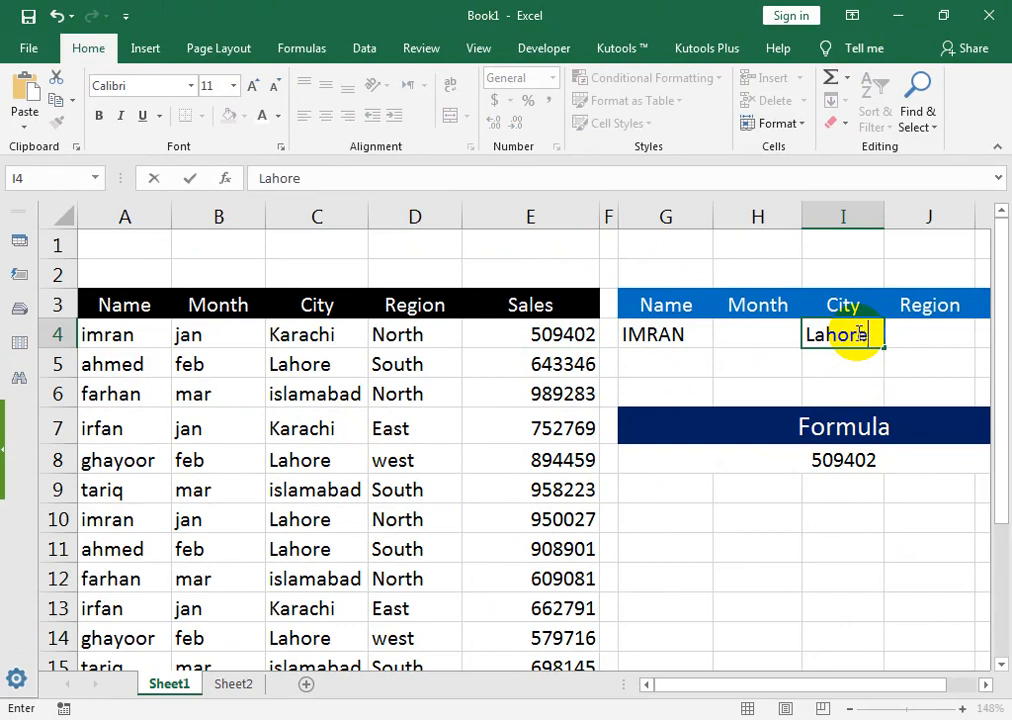
{"action": "key", "text": "Return"}
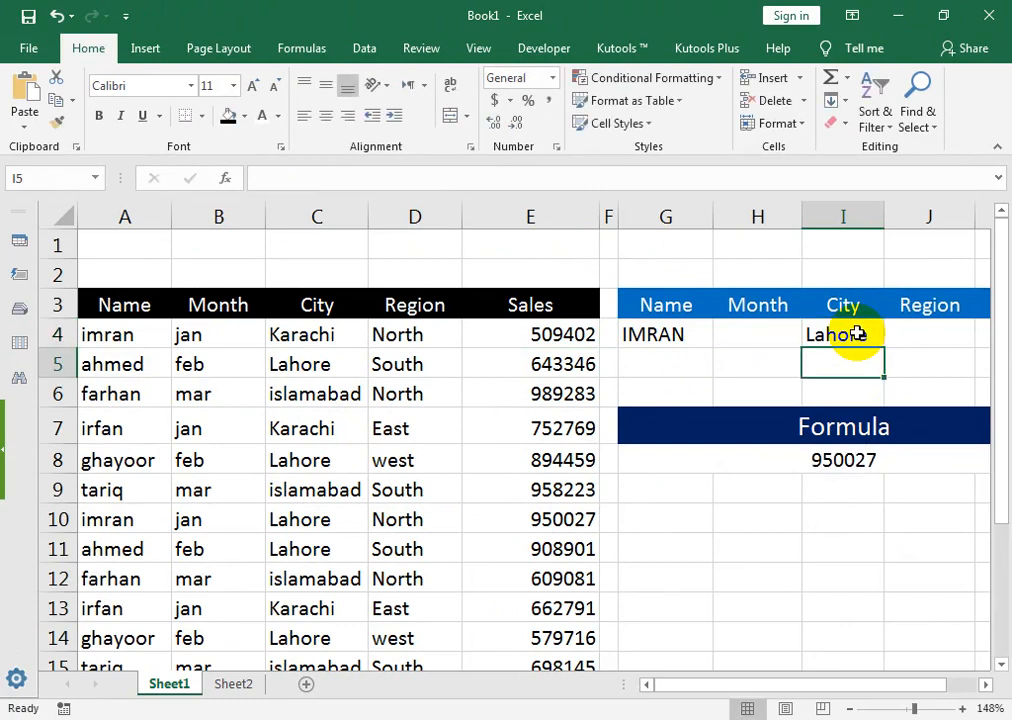
{"action": "left_click", "coordinate": [565, 517]}
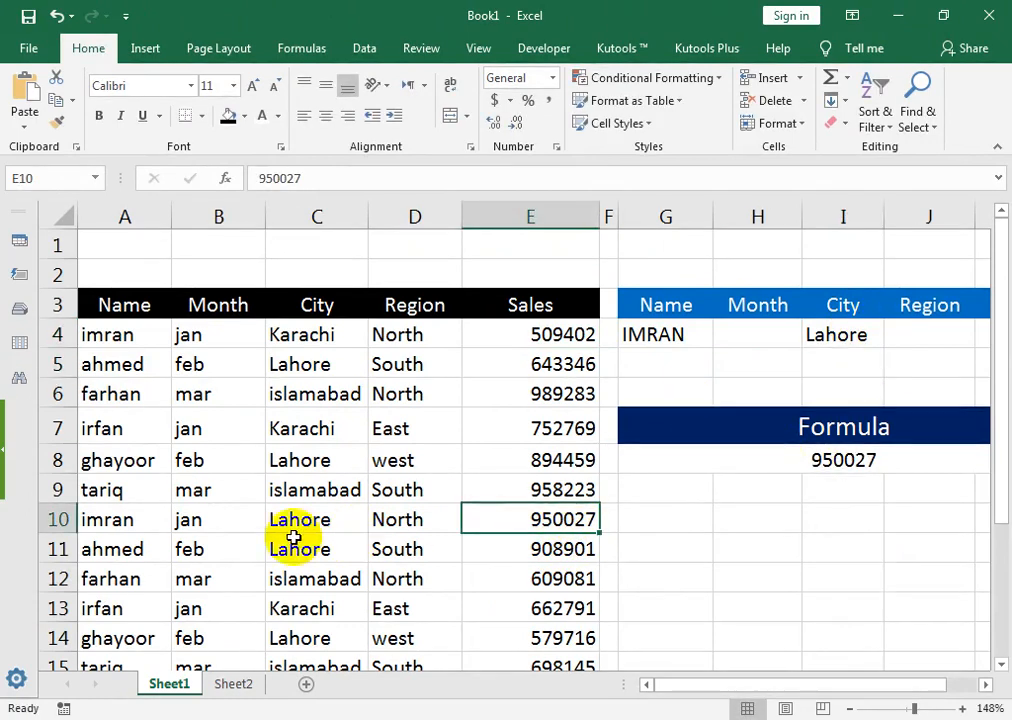
Replace the Name criterion in cell G4 with the name listed in cell A5
{"action": "left_click", "coordinate": [696, 333]}
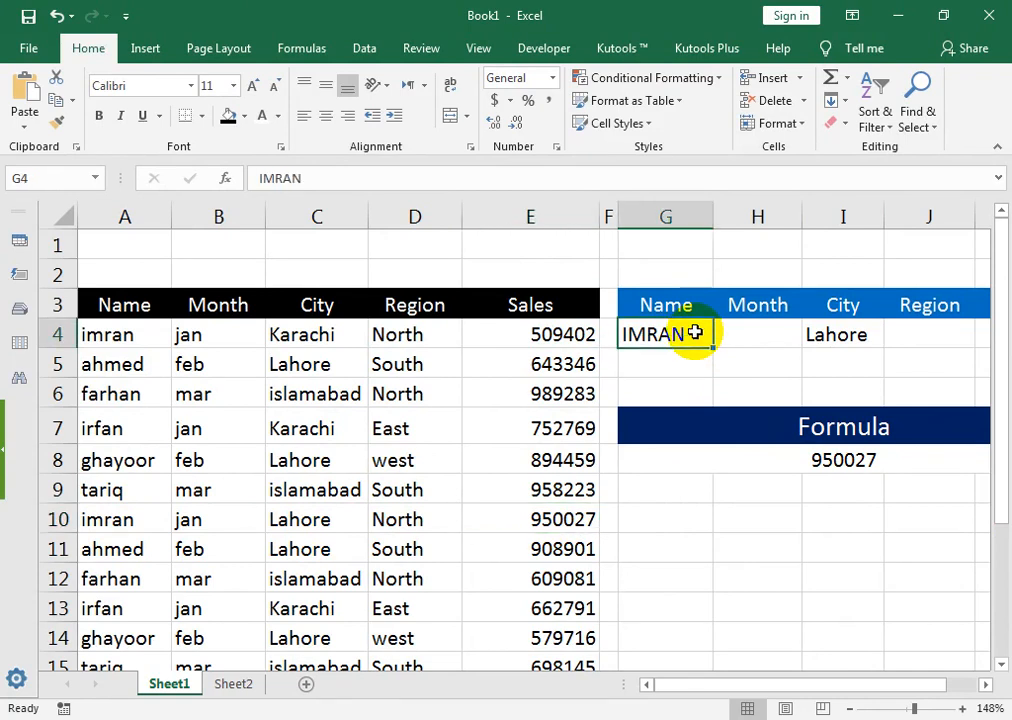
{"action": "type", "text": "ah"}
{"action": "key", "text": "Return"}
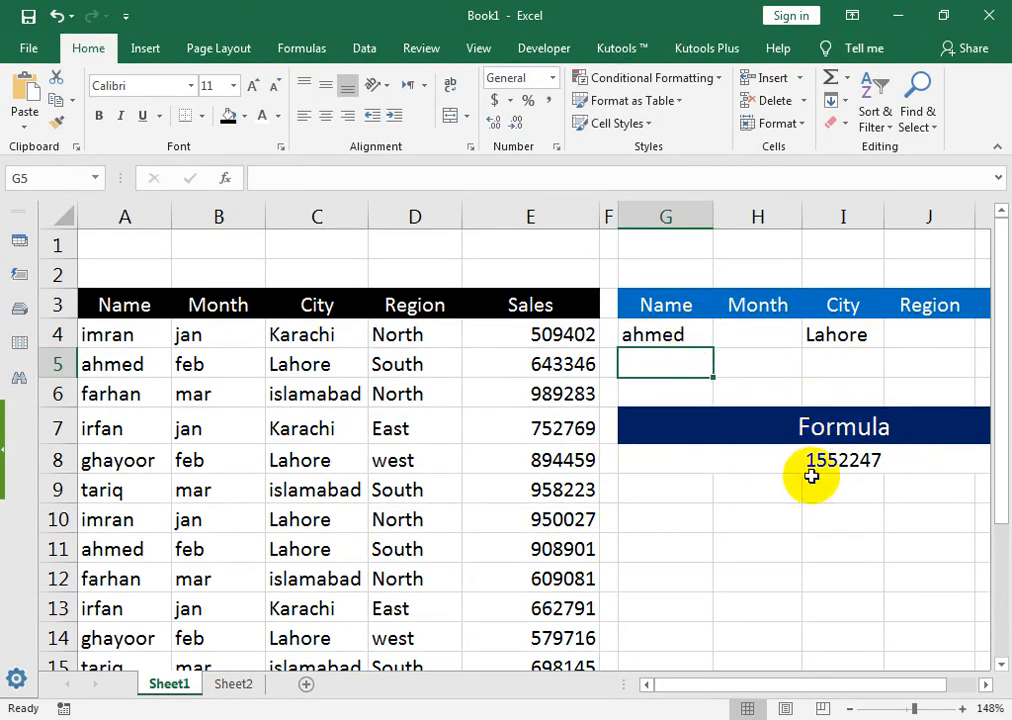
Clear the Name criterion in cell G4 and inspect the DSUM formula's ranges in merged cell G8
{"action": "left_click", "coordinate": [665, 334]}
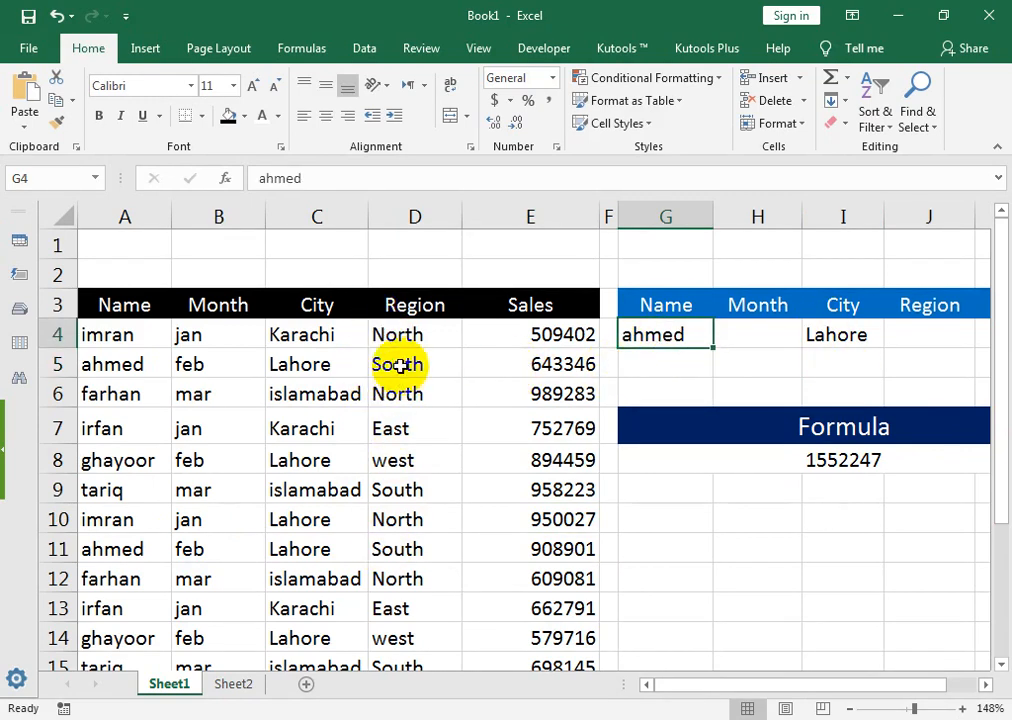
{"action": "key", "text": "Delete"}
{"action": "left_click", "coordinate": [828, 330]}
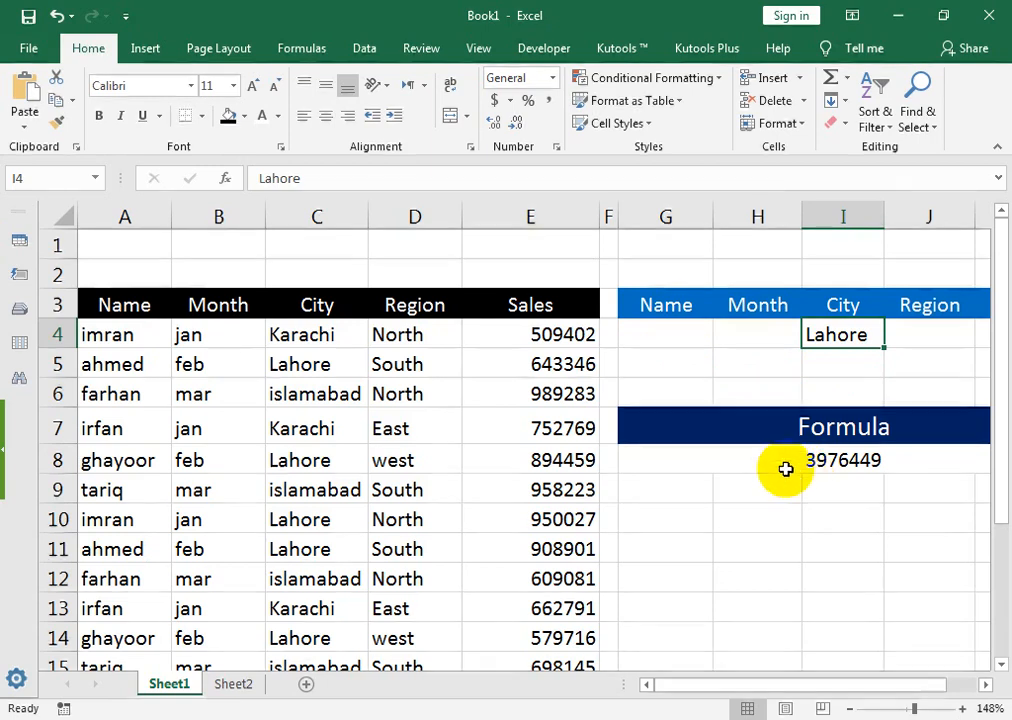
{"action": "double_click", "coordinate": [771, 467]}
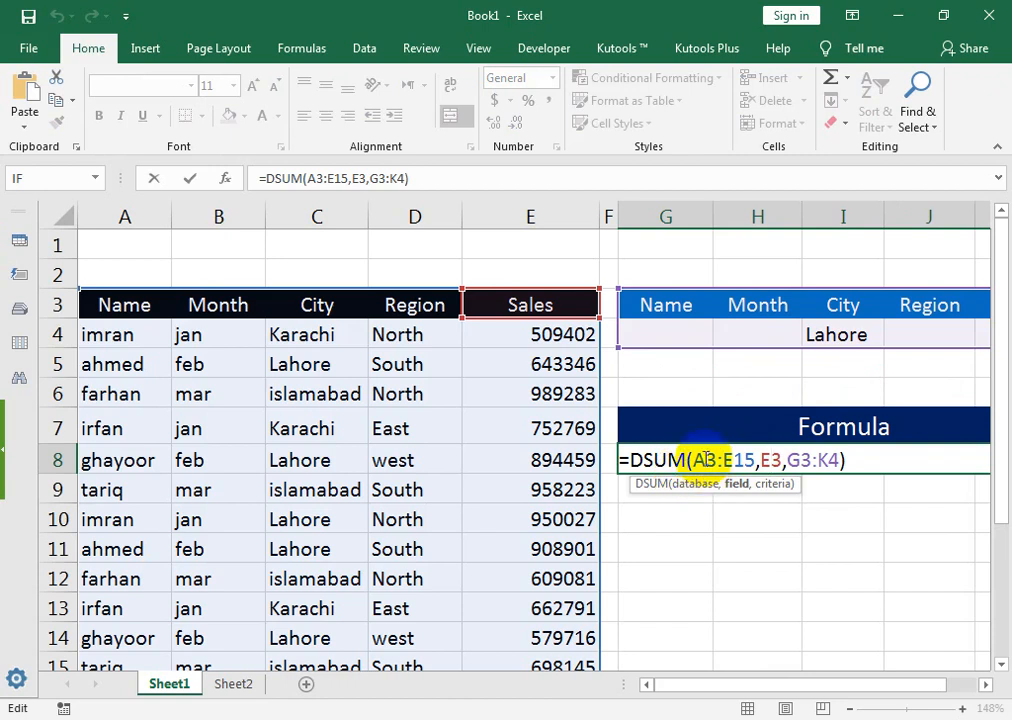
{"action": "key", "text": "Return"}
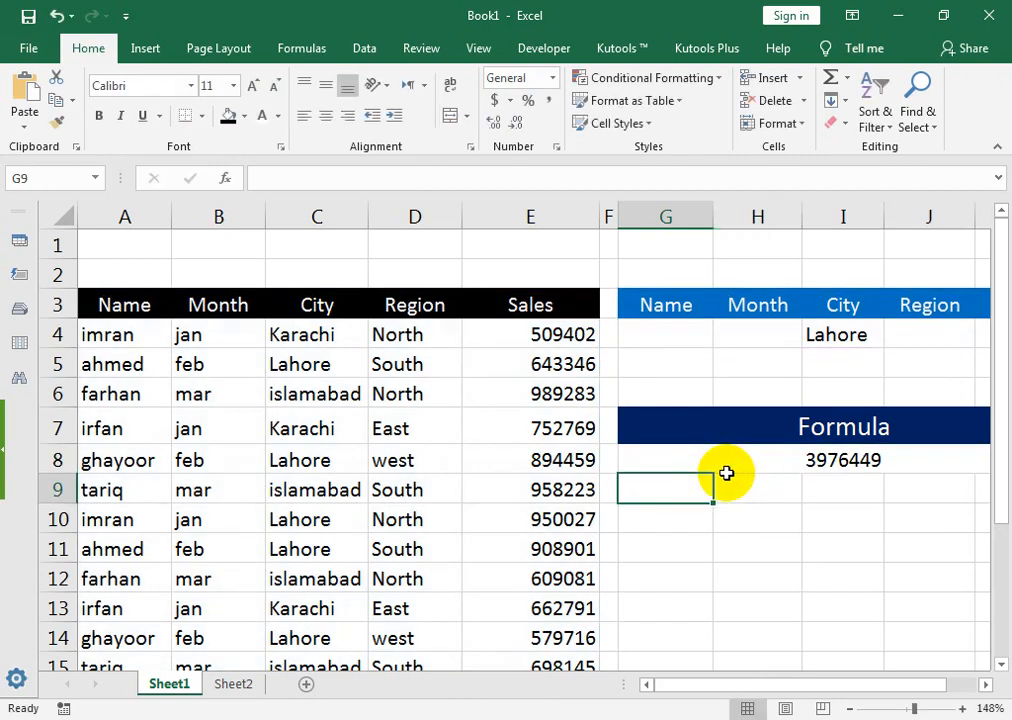
Copy the formatting of the formula heading and result block in G7:K8 to G10:K11
{"action": "left_click_drag", "start_coordinate": [698, 497], "coordinate": [797, 493]}
{"action": "left_click_drag", "start_coordinate": [786, 425], "coordinate": [784, 449]}
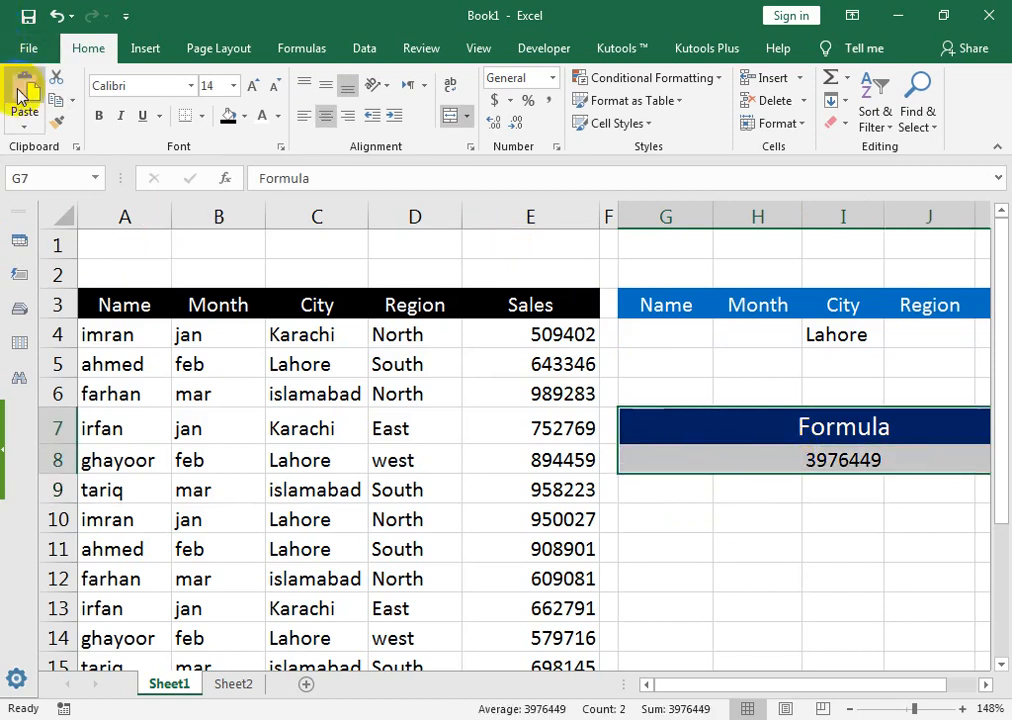
{"action": "left_click", "coordinate": [57, 121]}
{"action": "mouse_move", "coordinate": [662, 515]}
{"action": "left_mouse_down"}
{"action": "mouse_move", "coordinate": [904, 544]}
{"action": "mouse_move", "coordinate": [985, 535]}
{"action": "mouse_move", "coordinate": [971, 538]}
{"action": "left_mouse_up"}
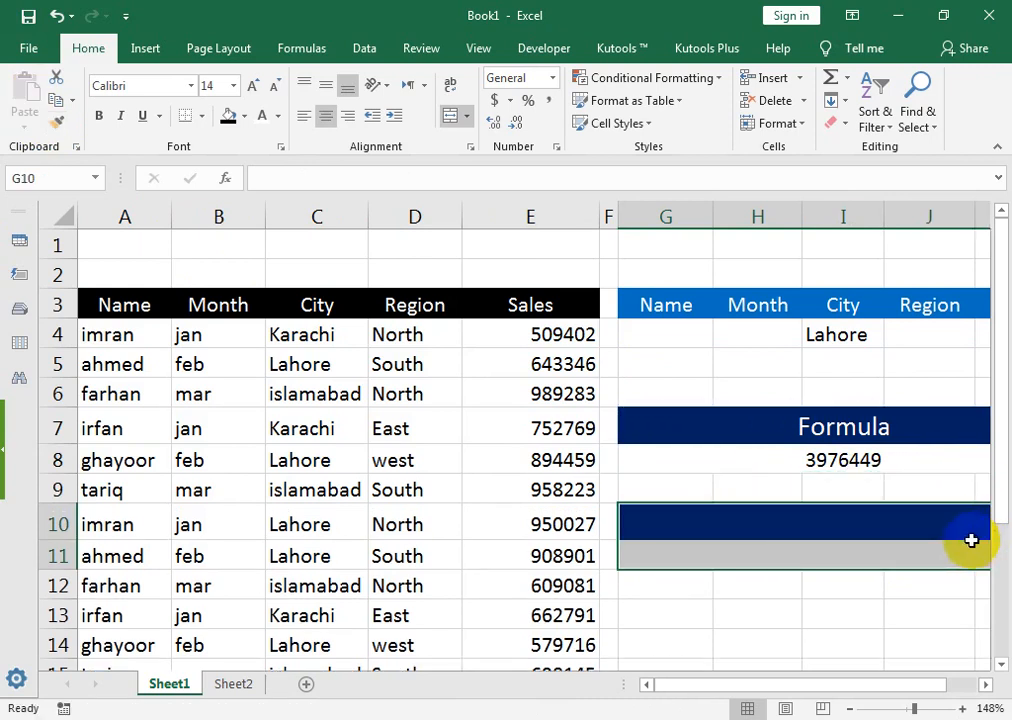
{"action": "key", "text": "Up"}
{"action": "key", "text": "Up"}
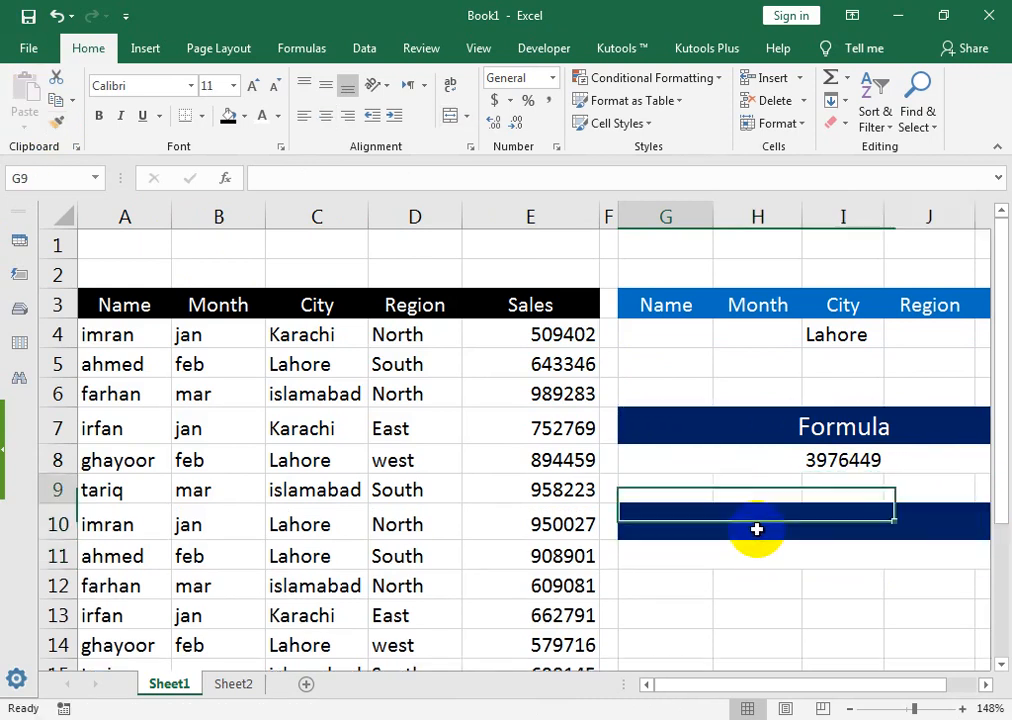
{"action": "type", "text": "d"}
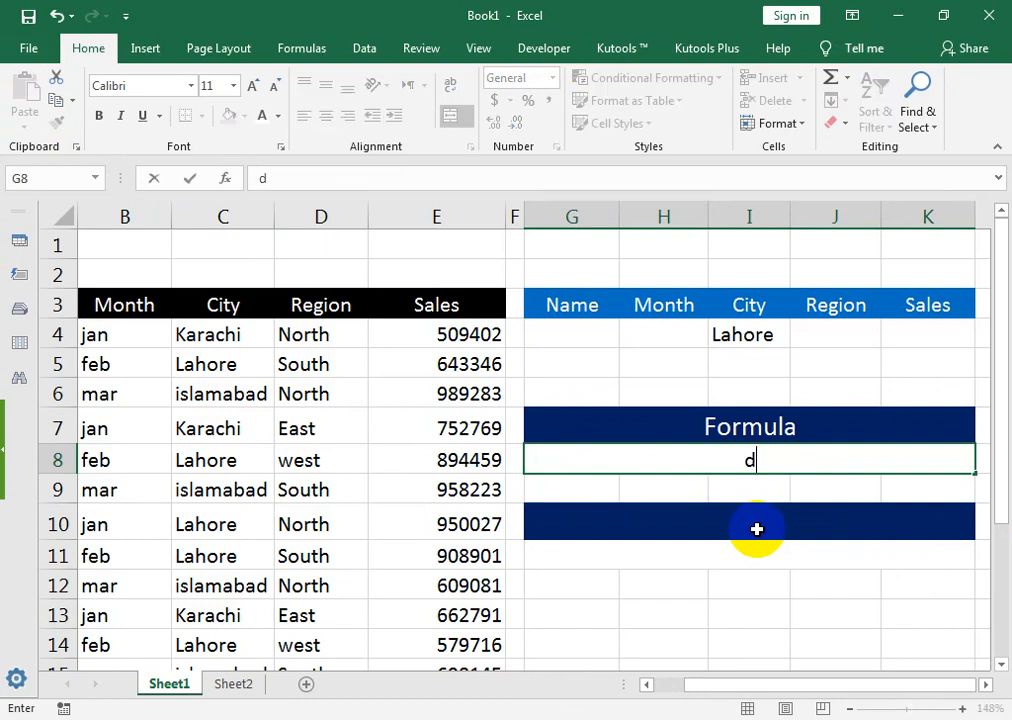
{"action": "type", "text": "su"}
{"action": "key", "text": "Return"}
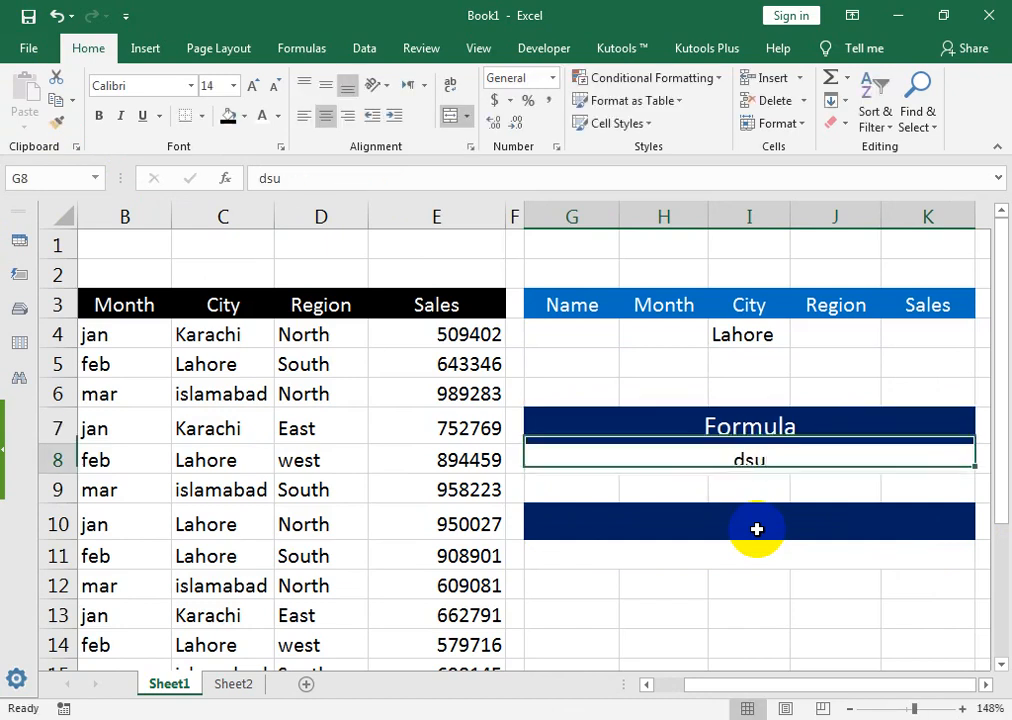
{"action": "key", "text": "ctrl+z"}
Change the heading in merged cell G7 to DSUM and enter DMAX as the heading in merged cell G10
{"action": "key", "text": "Up"}
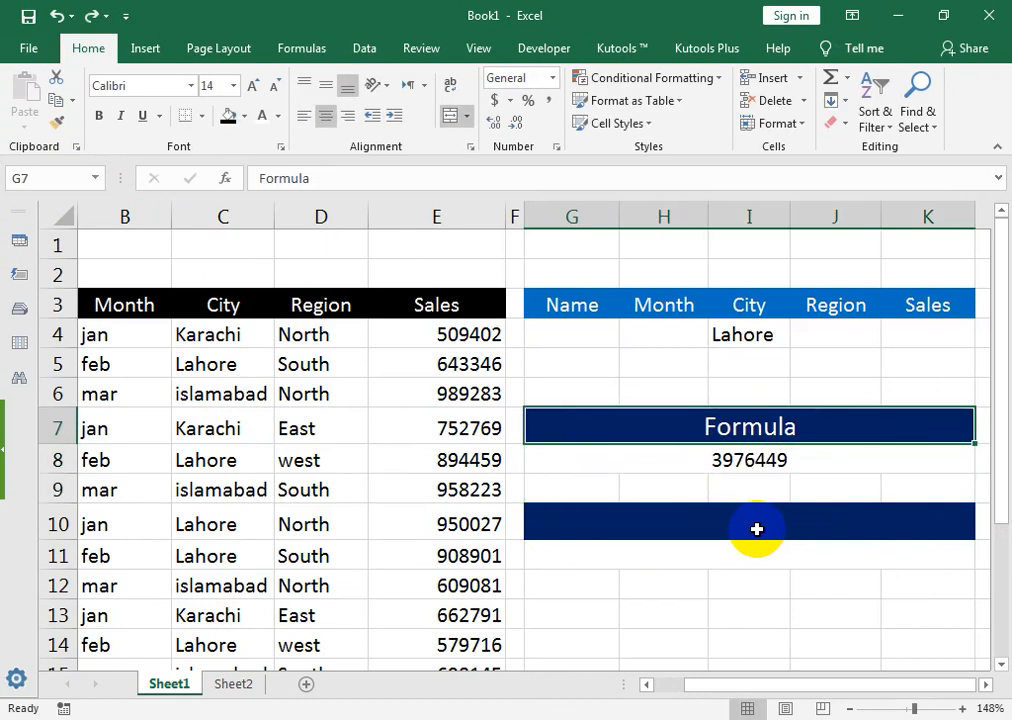
{"action": "type", "text": "DSUM"}
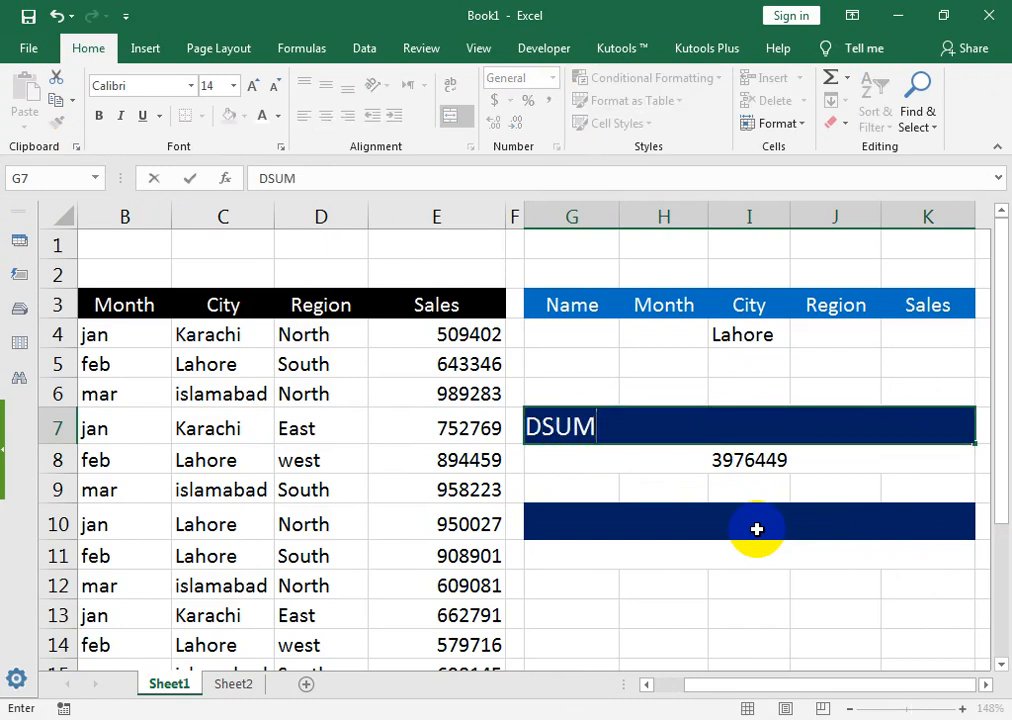
{"action": "key", "text": "Return"}
{"action": "key", "text": "Return"}
{"action": "left_click", "coordinate": [757, 529]}
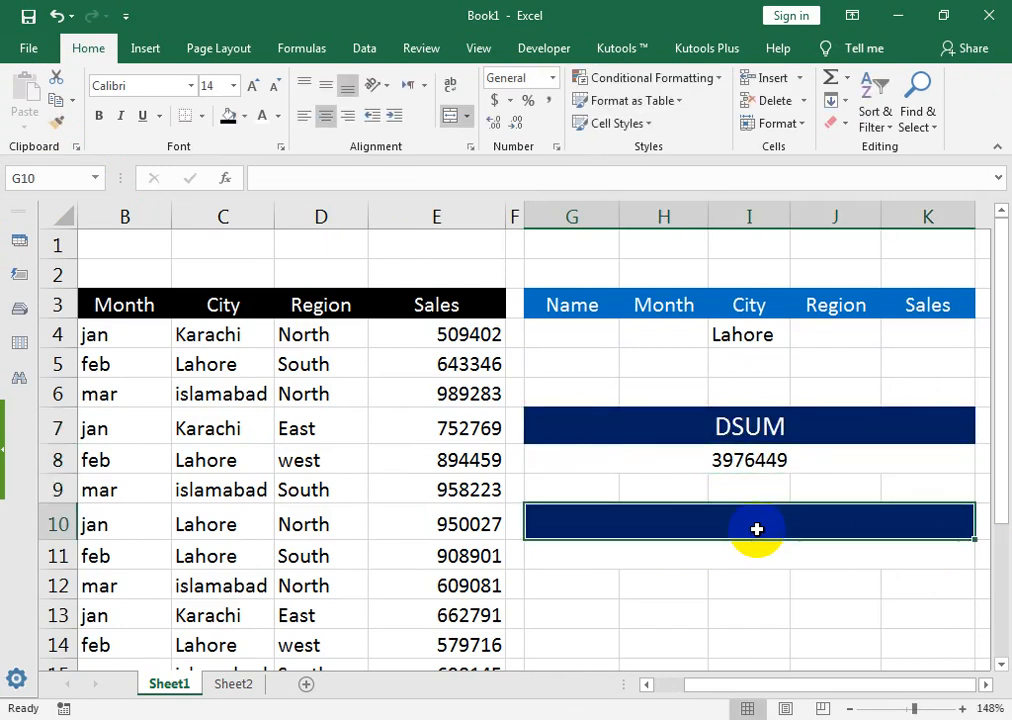
{"action": "type", "text": "DMA"}
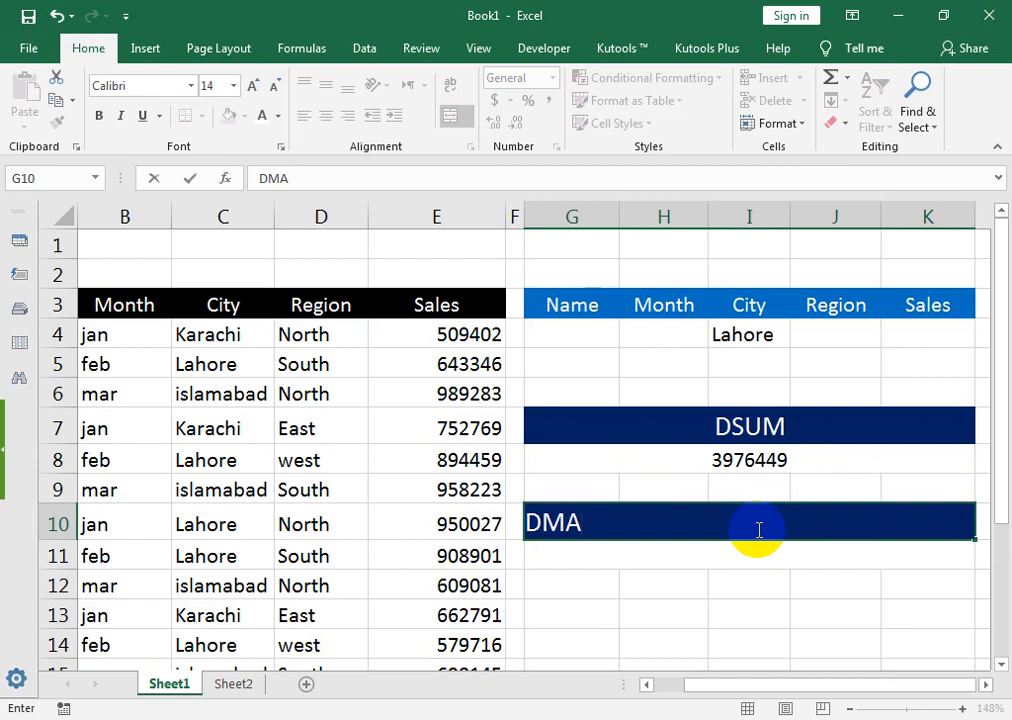
{"action": "type", "text": "X"}
{"action": "key", "text": "Return"}
{"action": "key", "text": "Return"}
Enter a DMAX formula in merged cell G11 with database A3:E16, field E3 and criteria G3:K4
{"action": "key", "text": "Up"}
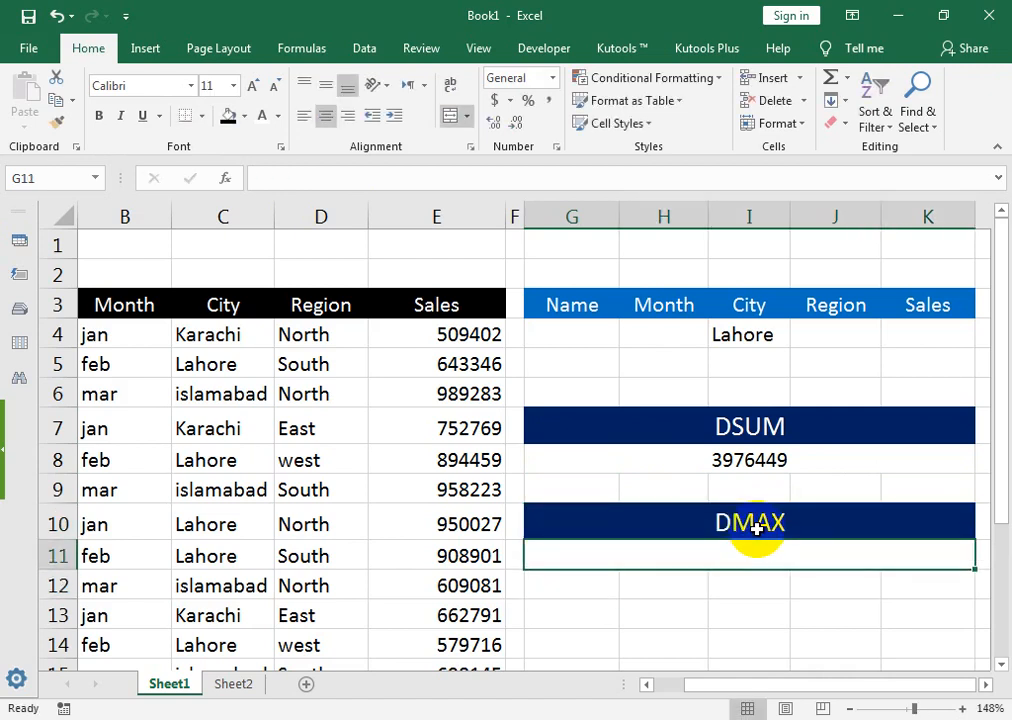
{"action": "type", "text": "=DMAX"}
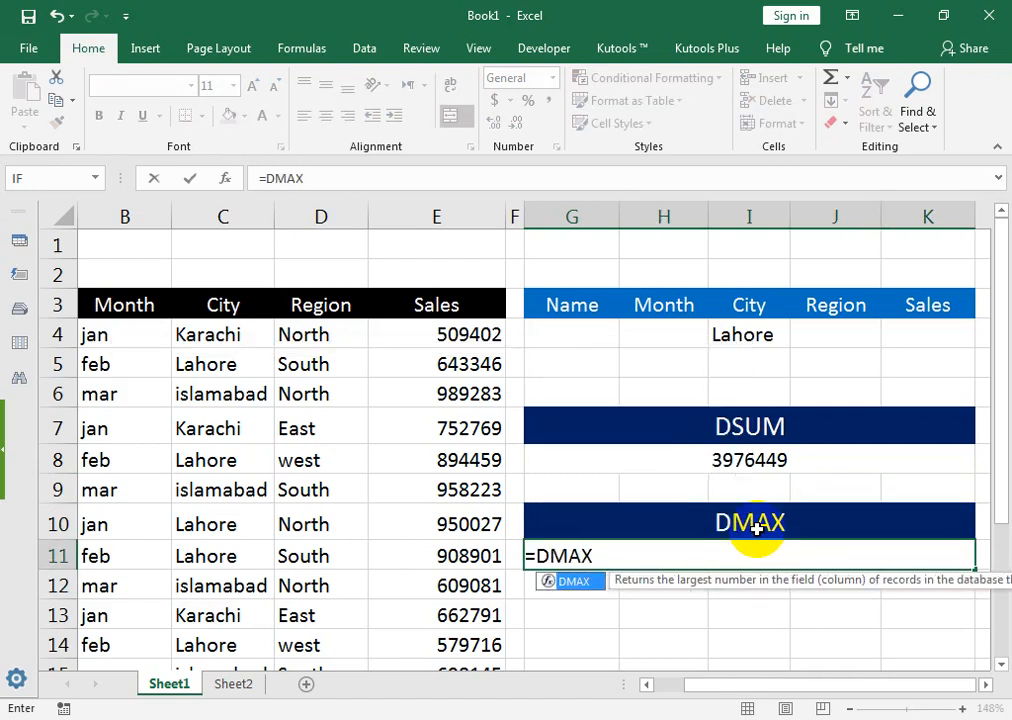
{"action": "type", "text": "("}
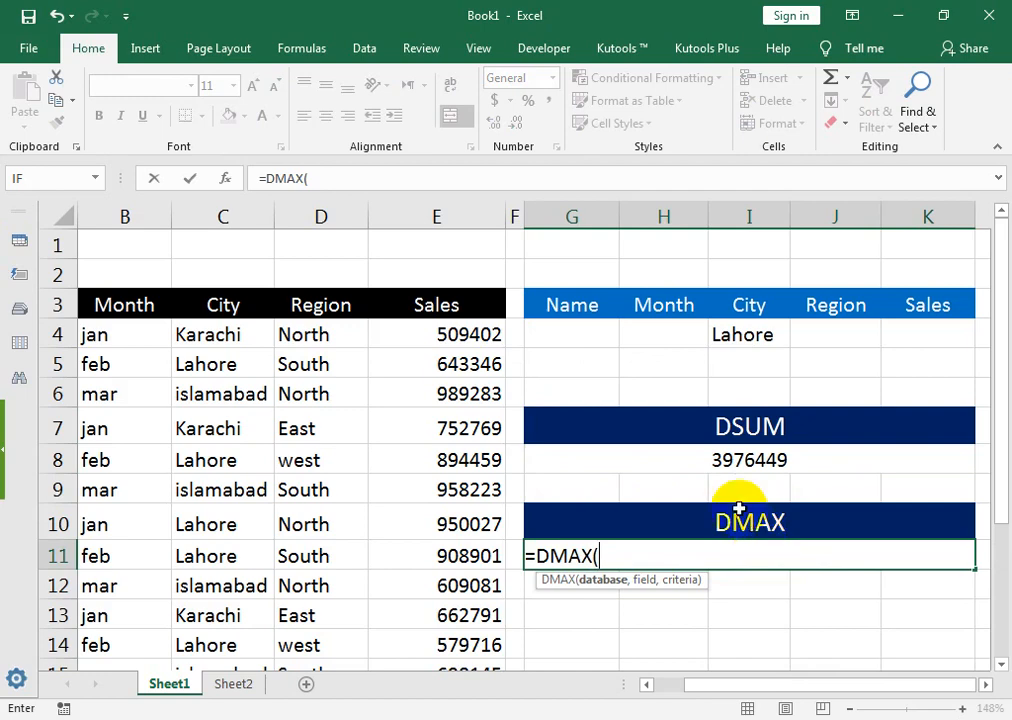
{"action": "left_click", "coordinate": [432, 312]}
{"action": "key", "text": "ctrl+shift+Down"}
{"action": "key", "text": "ctrl+shift+Left"}
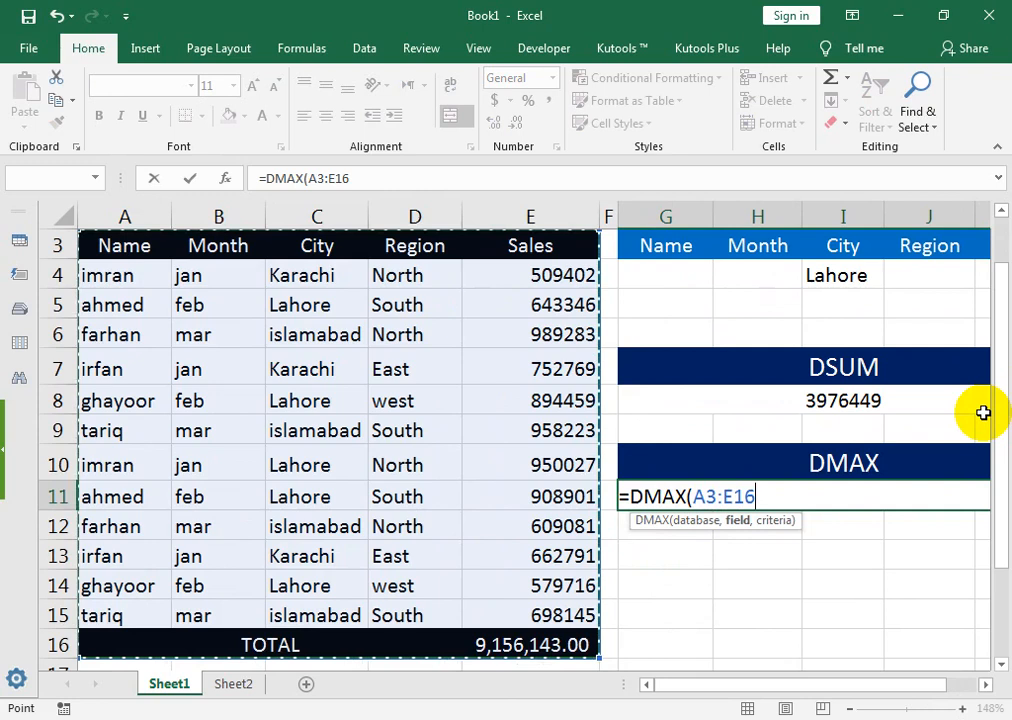
{"action": "type", "text": ","}
{"action": "left_click", "coordinate": [588, 258]}
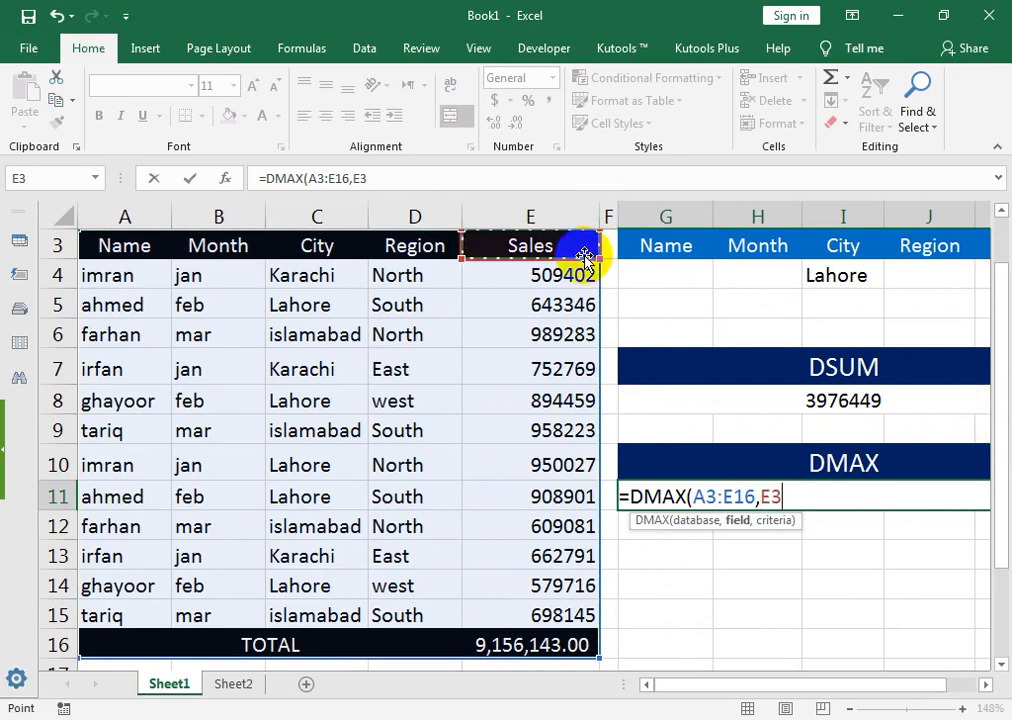
{"action": "type", "text": ","}
{"action": "left_click_drag", "start_coordinate": [707, 245], "coordinate": [848, 273]}
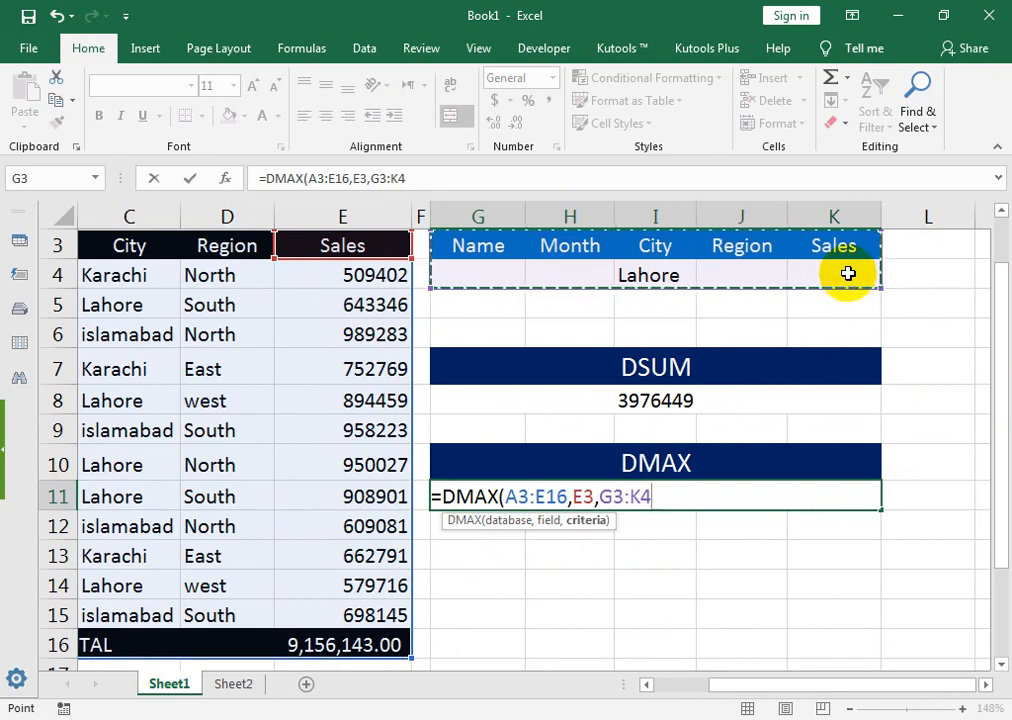
{"action": "key", "text": "Return"}
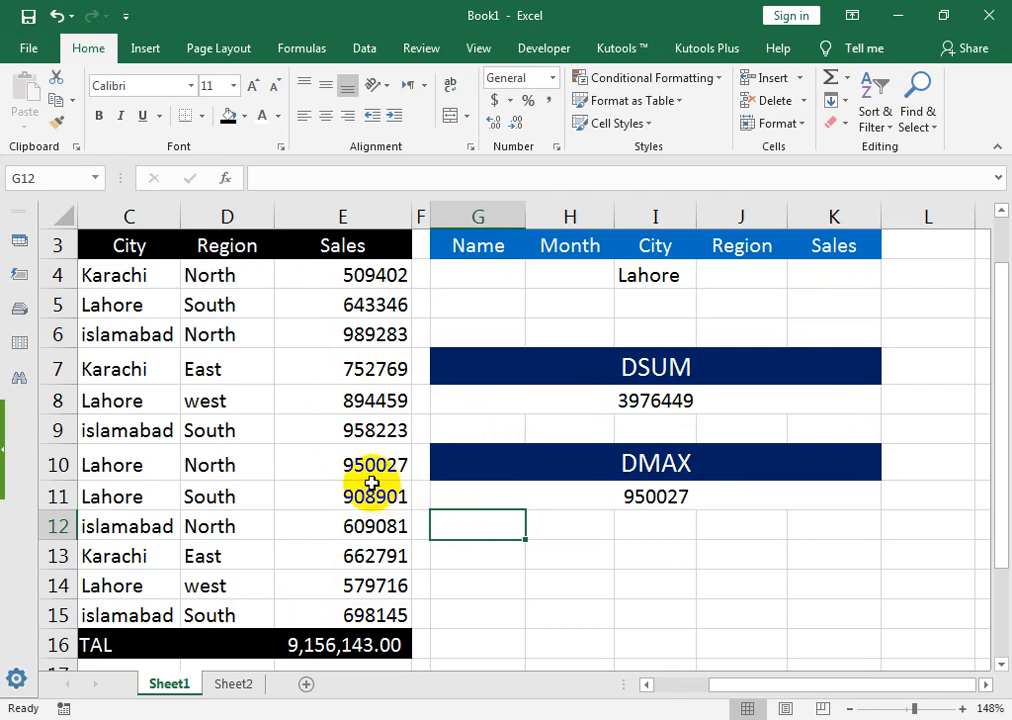
Replace the City criterion in cell I4 with Karachi
{"action": "left_click", "coordinate": [668, 278]}
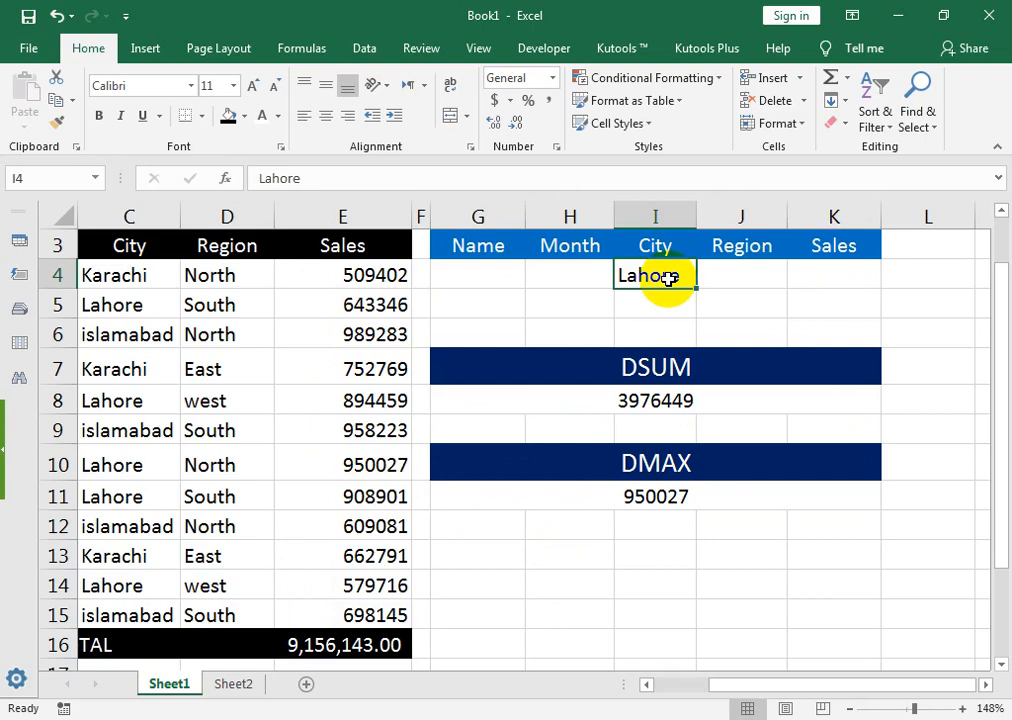
{"action": "key", "text": "Delete"}
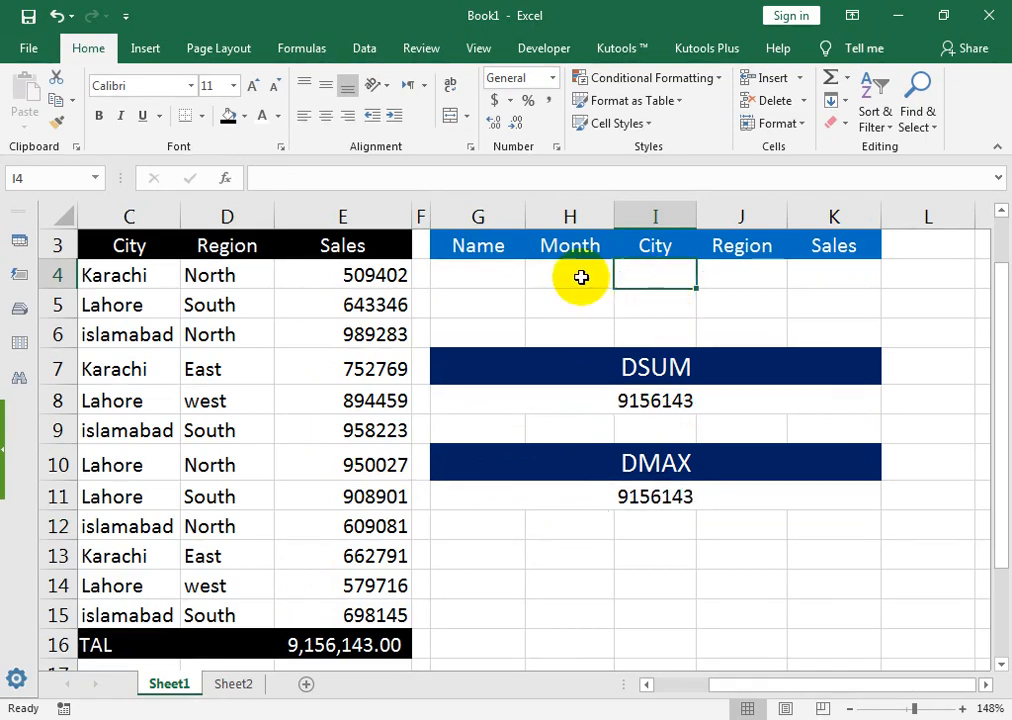
{"action": "left_click", "coordinate": [501, 273]}
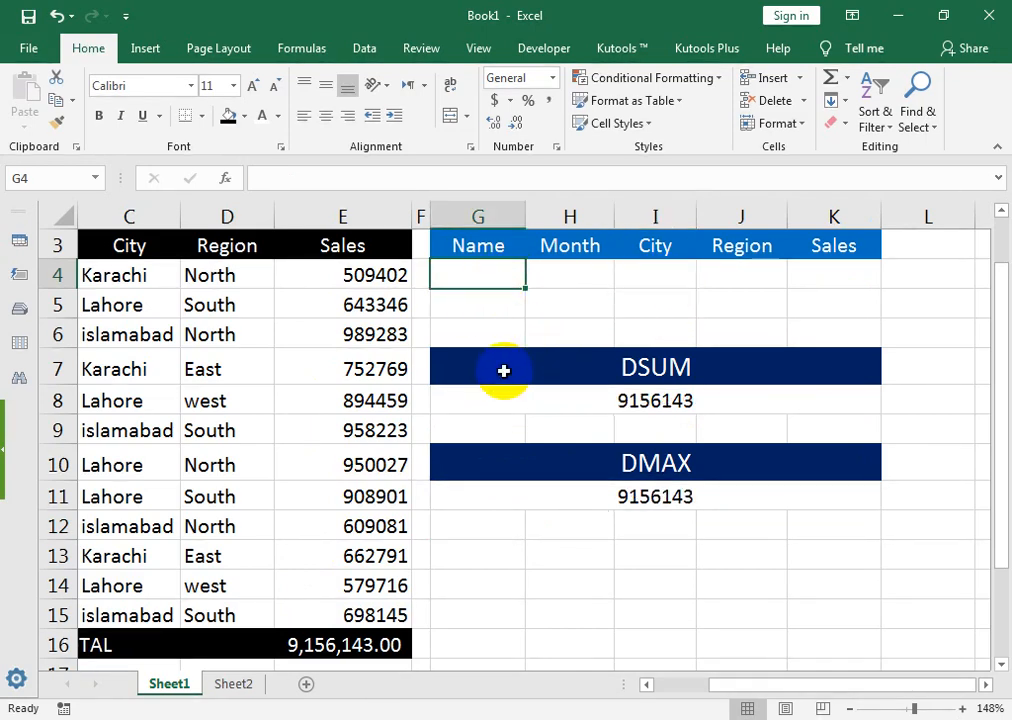
{"action": "left_click", "coordinate": [653, 276]}
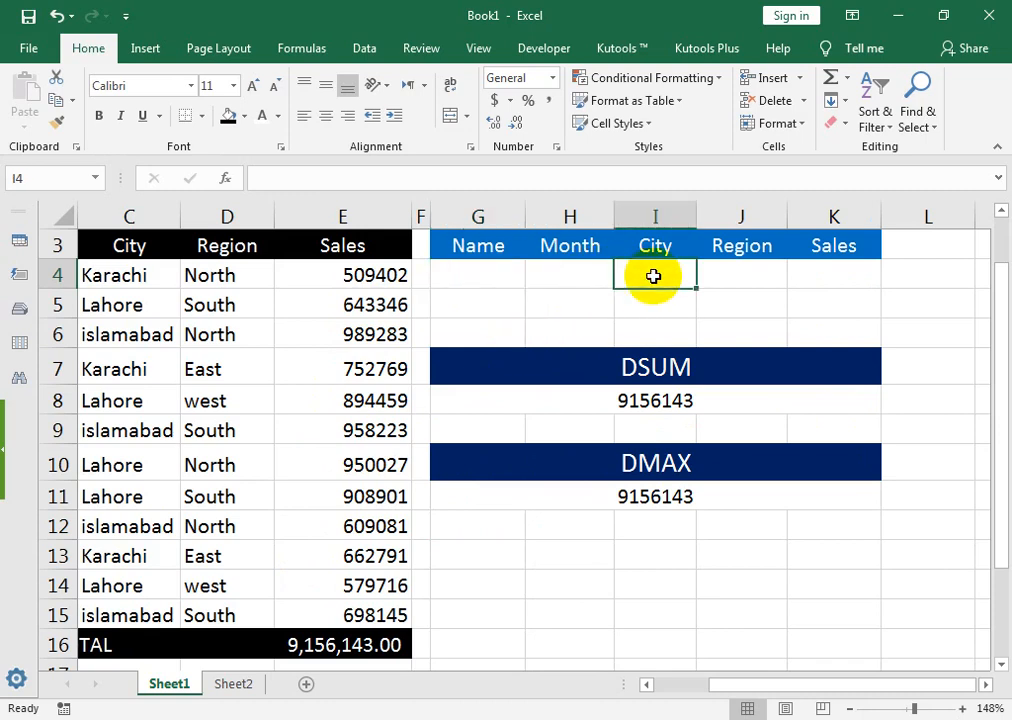
{"action": "type", "text": "kARACHI"}
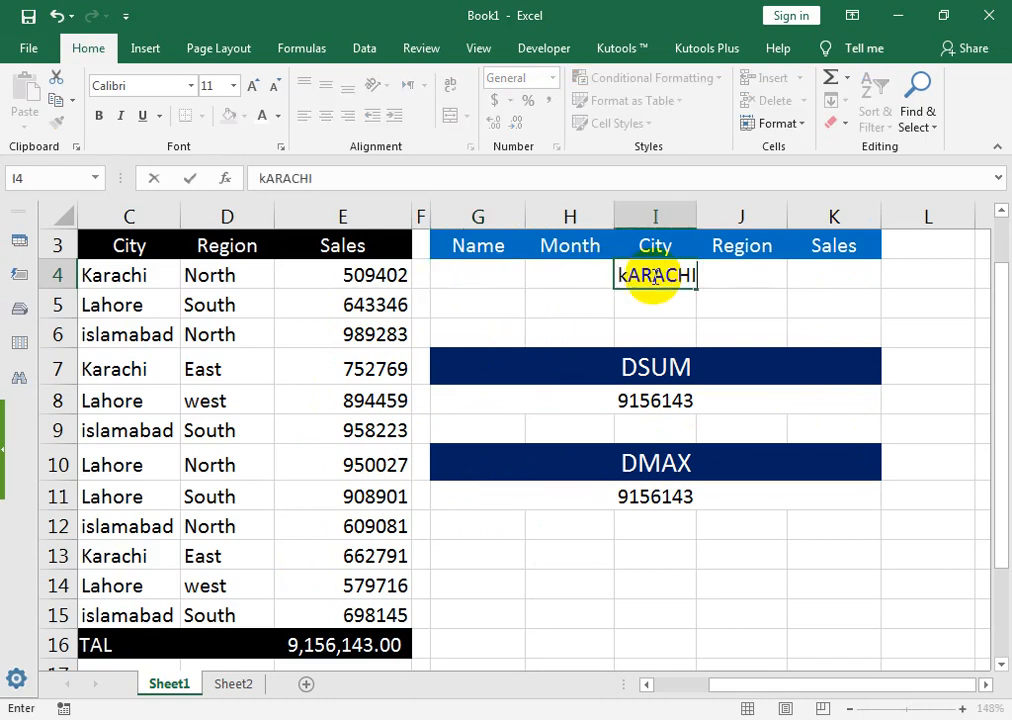
{"action": "key", "text": "Return"}
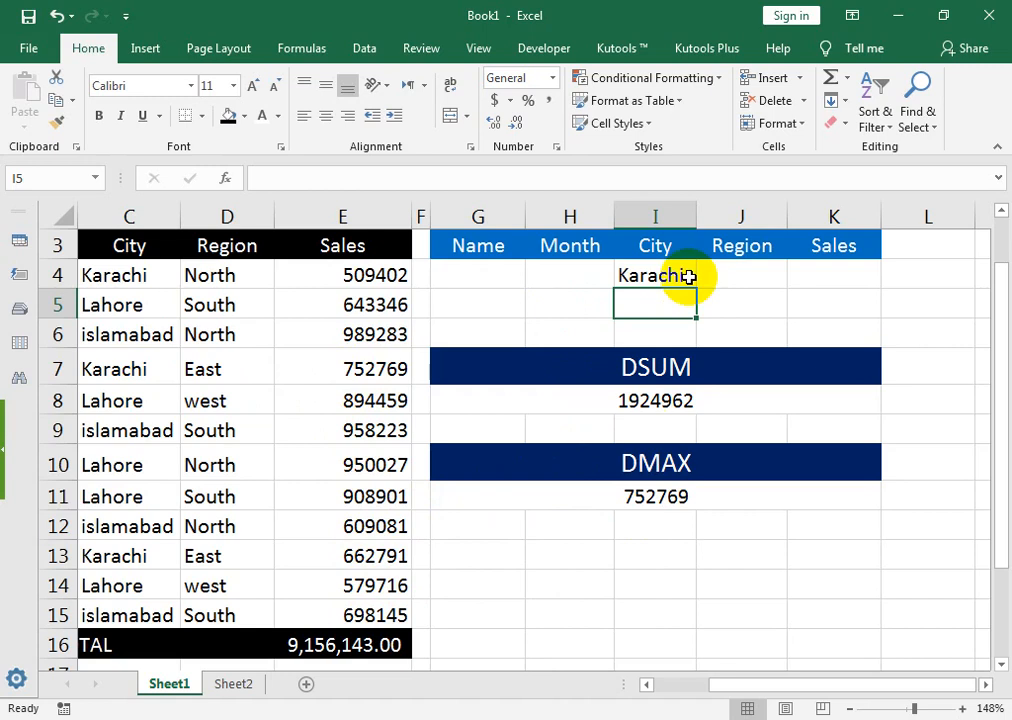
Enter the name listed in cell A4 as the Name criterion in cell G4
{"action": "left_click", "coordinate": [478, 250]}
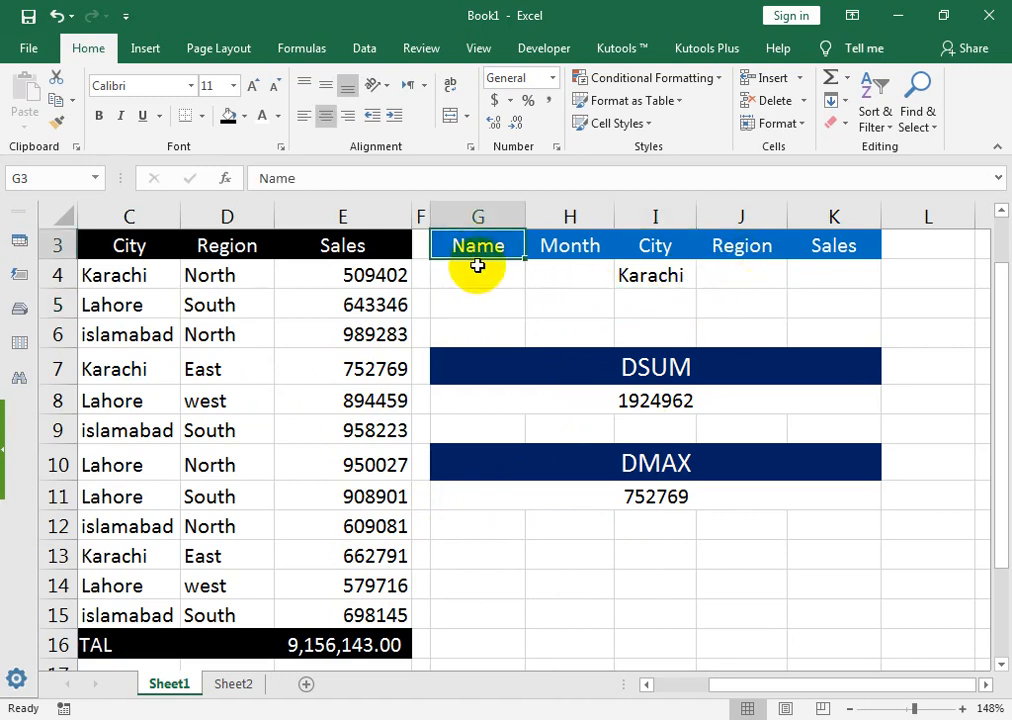
{"action": "left_click", "coordinate": [477, 282]}
{"action": "type", "text": "imran"}
{"action": "key", "text": "Return"}
Examine the ranges used by the DMAX formula in merged cell G11
{"action": "key", "text": "Down"}
{"action": "key", "text": "Down"}
{"action": "key", "text": "Down"}
{"action": "key", "text": "Down"}
{"action": "key", "text": "Down"}
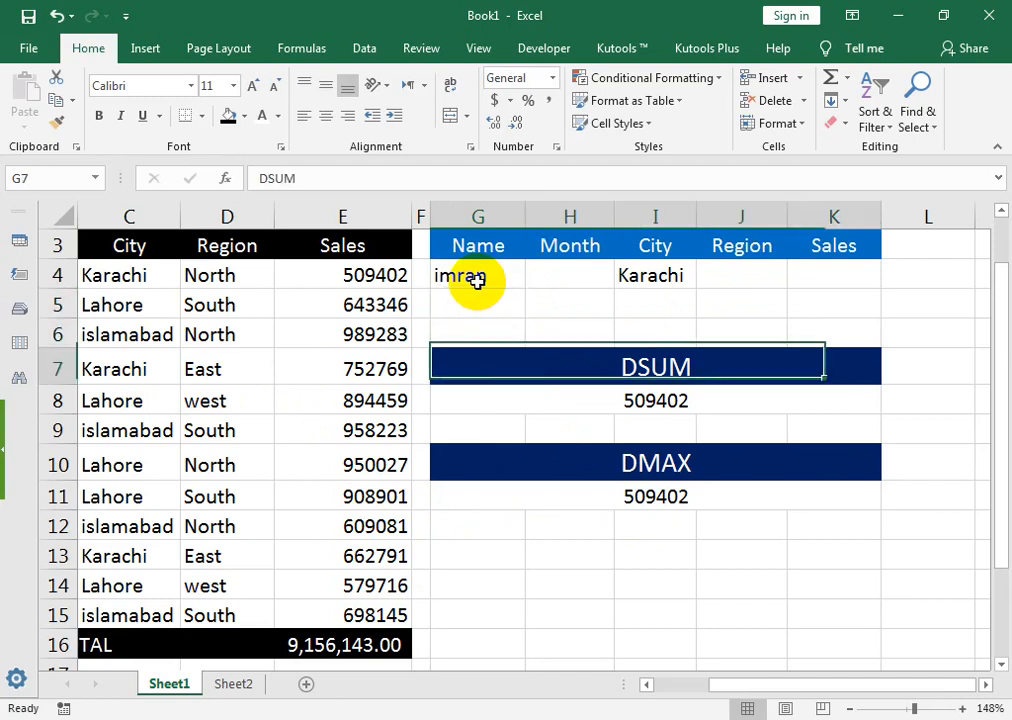
{"action": "key", "text": "Down"}
{"action": "key", "text": "F2"}
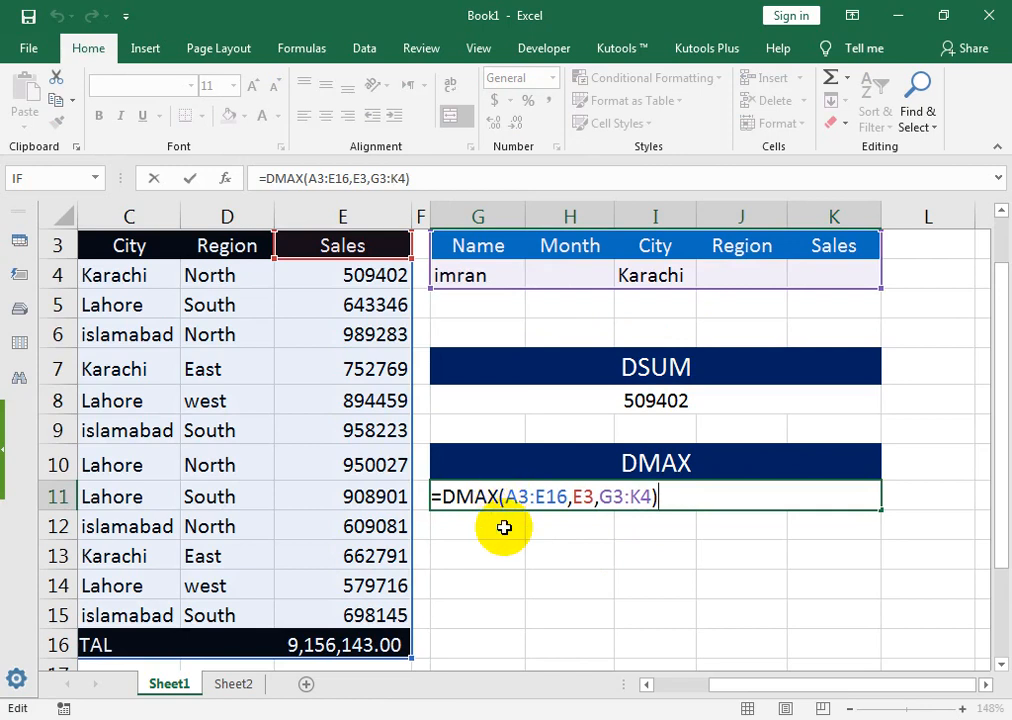
{"action": "key", "text": "Return"}
Copy the DMAX block's formatting to G13:K14 and enter davarage as the heading in merged cell G13
{"action": "left_click", "coordinate": [520, 502]}
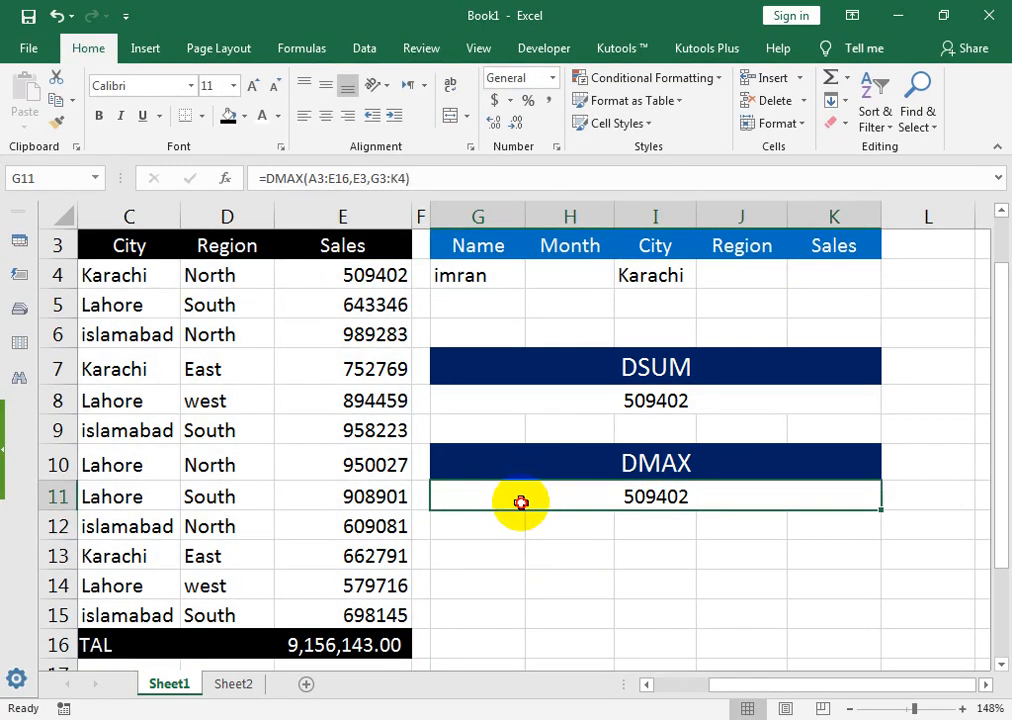
{"action": "left_click_drag", "start_coordinate": [524, 465], "coordinate": [524, 497]}
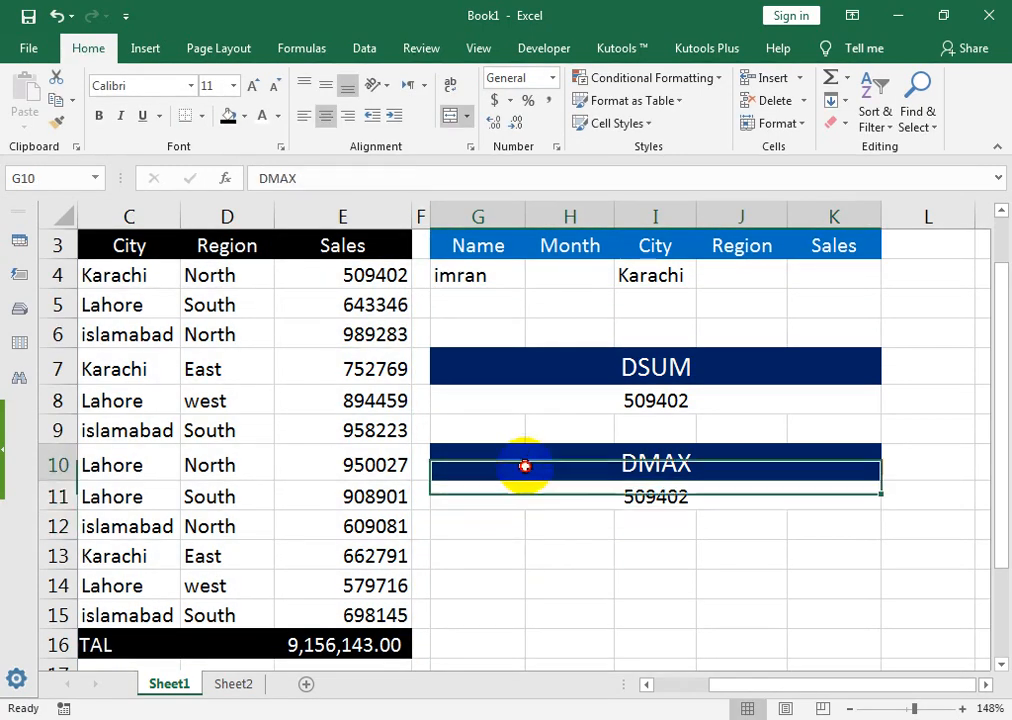
{"action": "left_click", "coordinate": [50, 126]}
{"action": "mouse_move", "coordinate": [495, 555]}
{"action": "left_mouse_down"}
{"action": "mouse_move", "coordinate": [852, 598]}
{"action": "mouse_move", "coordinate": [737, 564]}
{"action": "left_mouse_up"}
{"action": "type", "text": "da"}
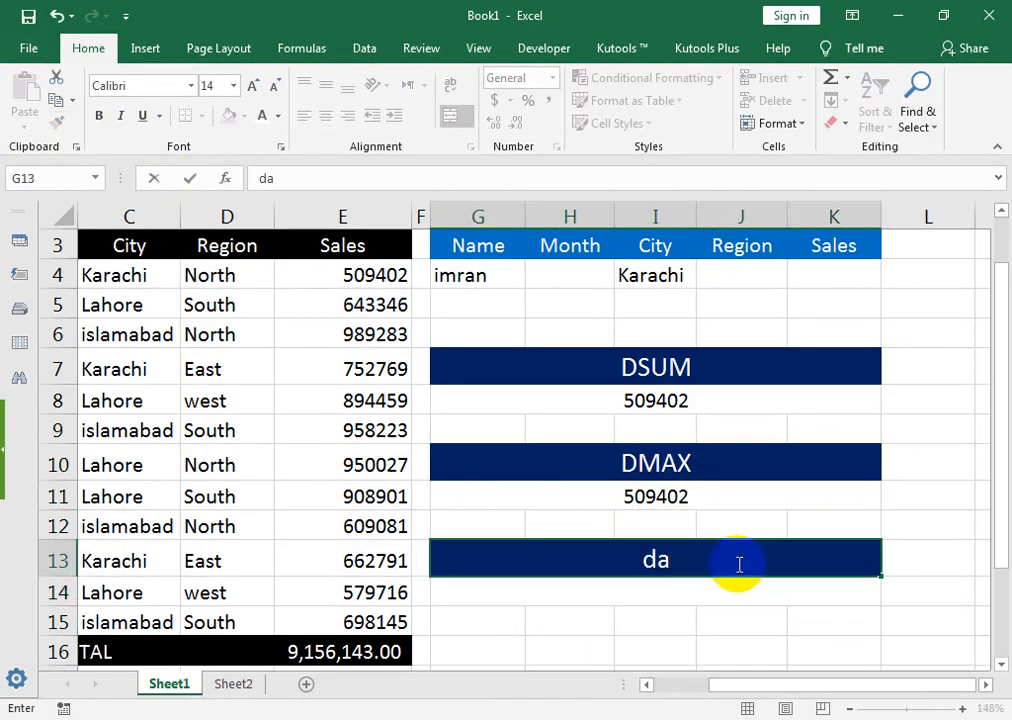
{"action": "type", "text": "varage"}
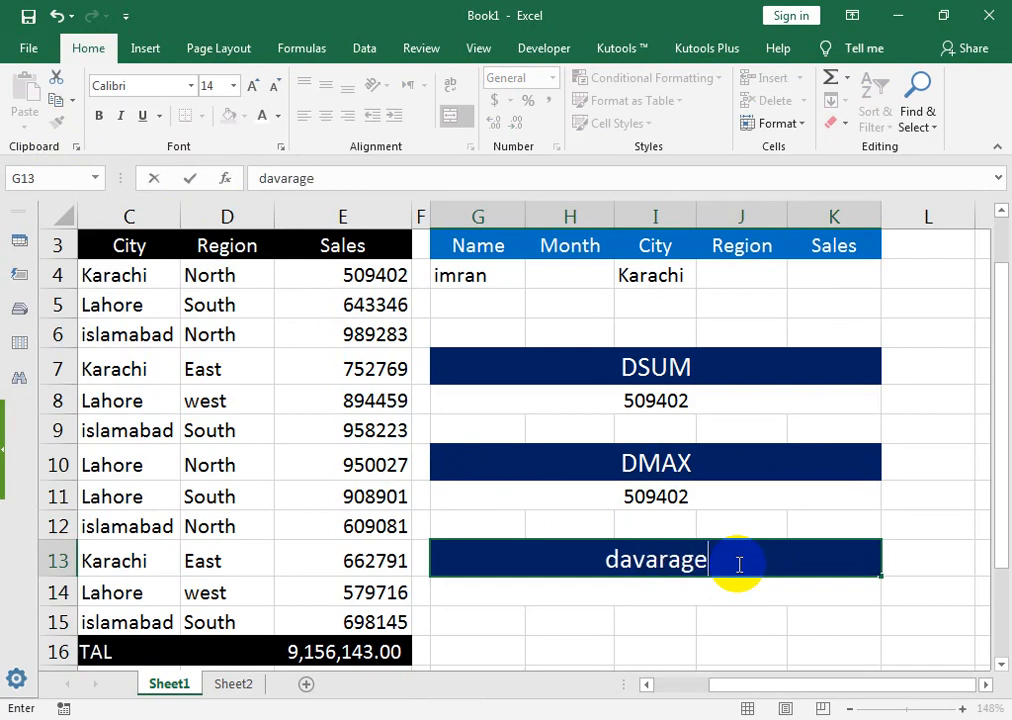
Start a DAVERAGE formula in merged cell G14 with A3:E16 as its database argument
{"action": "left_click", "coordinate": [683, 587]}
{"action": "type", "text": "=d"}
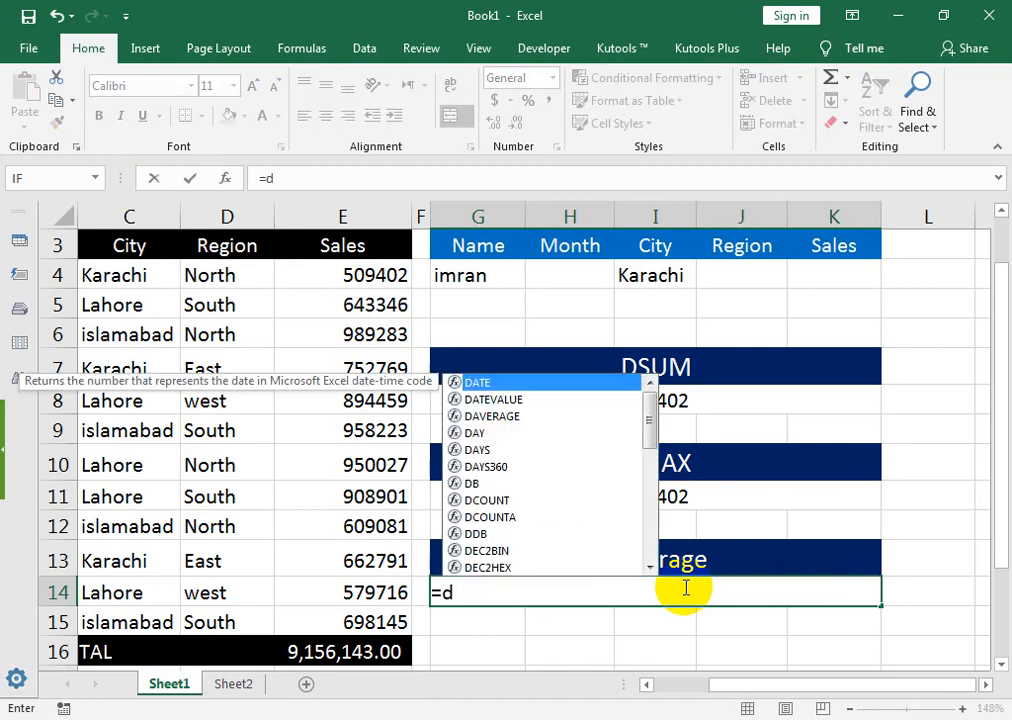
{"action": "type", "text": "a"}
{"action": "key", "text": "Down"}
{"action": "key", "text": "Down"}
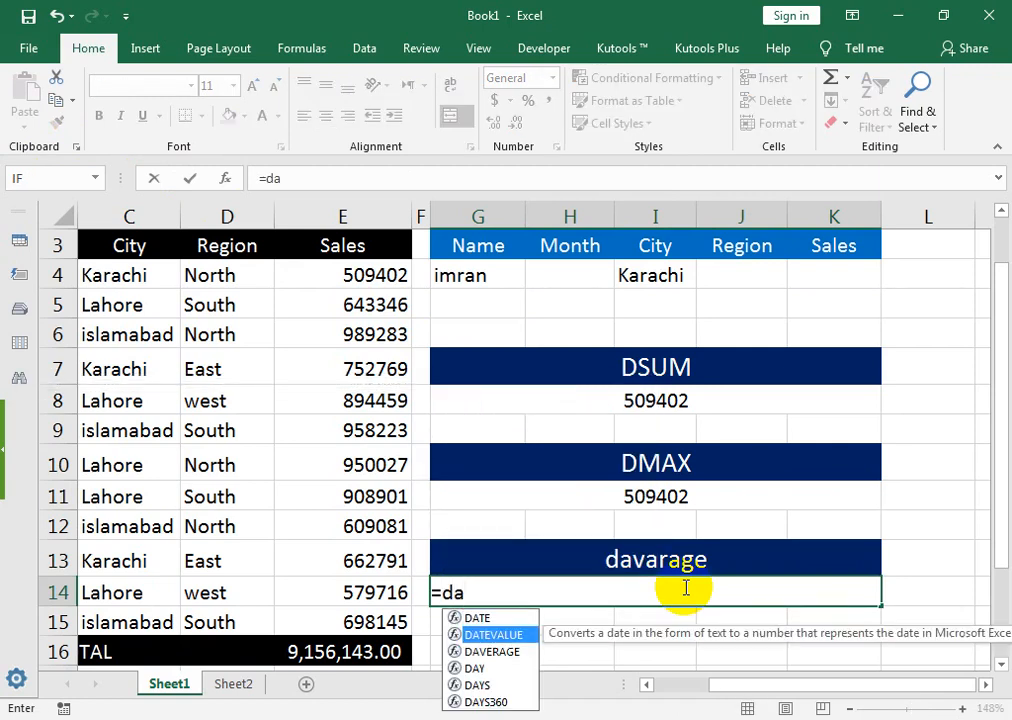
{"action": "key", "text": "Tab"}
{"action": "key", "text": "Left"}
{"action": "key", "text": "Left"}
{"action": "key", "text": "Down"}
{"action": "key", "text": "Down"}
{"action": "key", "text": "ctrl+shift+Up"}
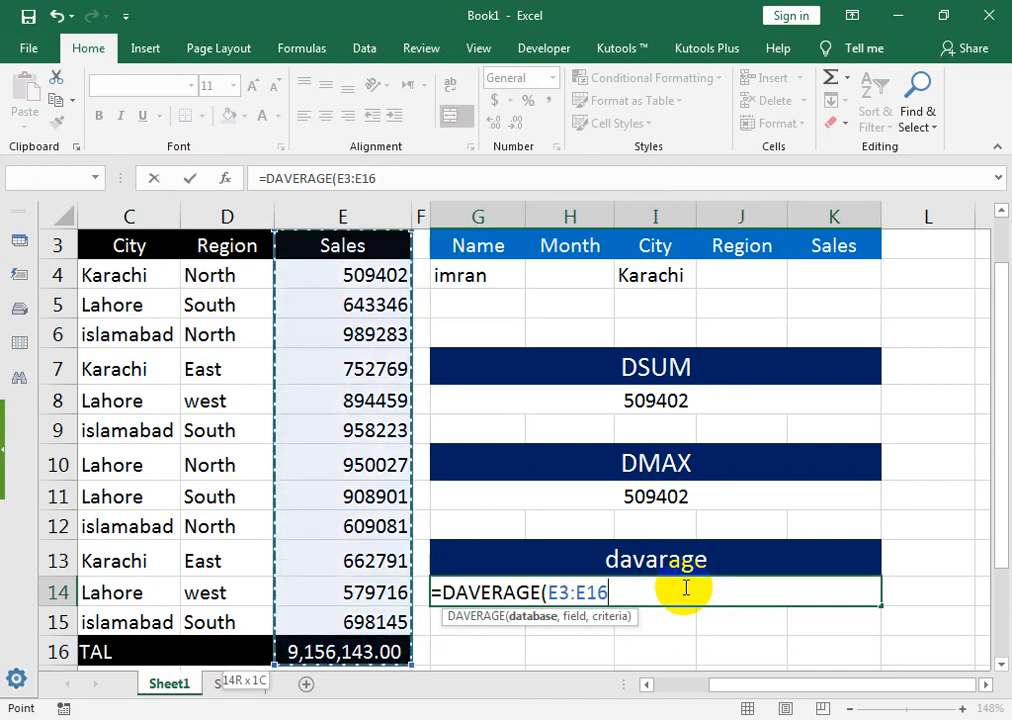
{"action": "key", "text": "ctrl+shift+Left"}
{"action": "type", "text": ","}
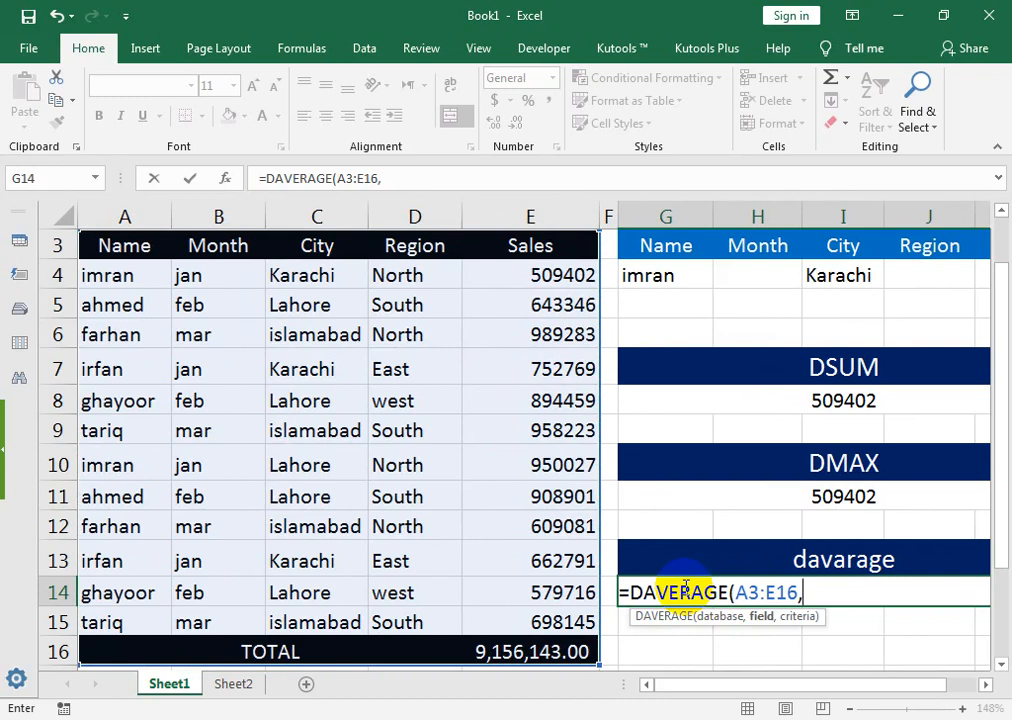
Set the Sales header in cell E3 as the field argument of the DAVERAGE formula
{"action": "key", "text": "Up"}
{"action": "key", "text": "Up"}
{"action": "key", "text": "Up"}
{"action": "key", "text": "Up"}
{"action": "key", "text": "Up"}
{"action": "key", "text": "Up"}
{"action": "key", "text": "Up"}
{"action": "key", "text": "Up"}
{"action": "key", "text": "Up"}
{"action": "key", "text": "Up"}
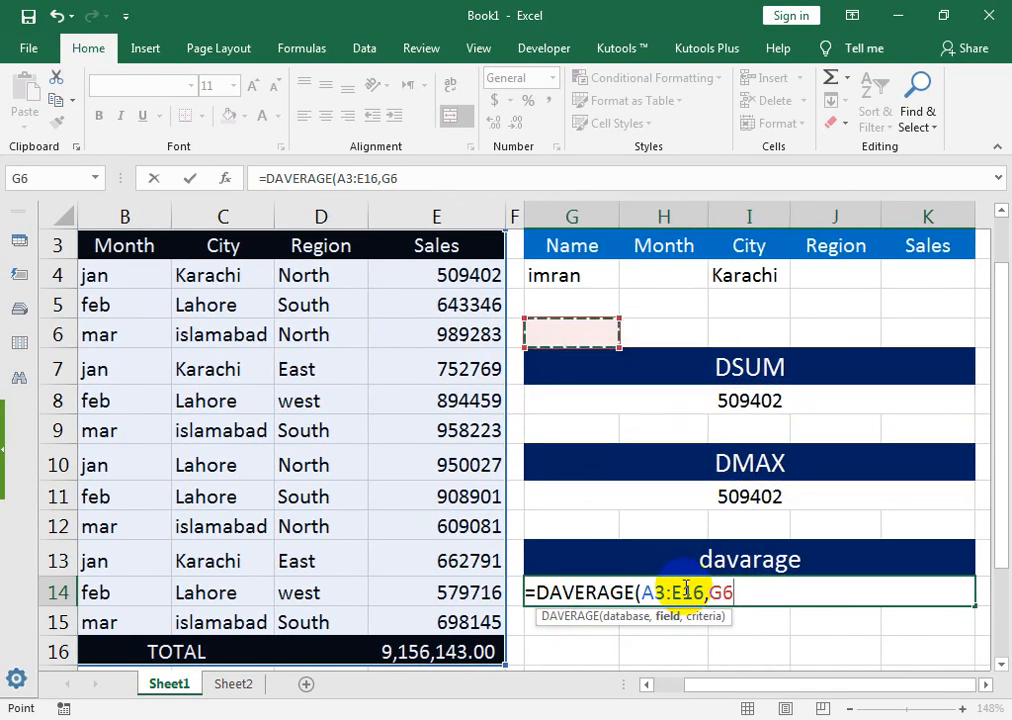
{"action": "key", "text": "Up"}
{"action": "key", "text": "Left"}
{"action": "key", "text": "Left"}
{"action": "type", "text": ","}
Complete the DAVERAGE formula in merged cell G14 with E3 as its field and G3:K4 as its criteria range
{"action": "key", "text": "Left"}
{"action": "key", "text": "Up"}
{"action": "key", "text": "Up"}
{"action": "key", "text": "Up"}
{"action": "key", "text": "Up"}
{"action": "key", "text": "Up"}
{"action": "key", "text": "Up"}
{"action": "key", "text": "Up"}
{"action": "key", "text": "Up"}
{"action": "key", "text": "Up"}
{"action": "key", "text": "Up"}
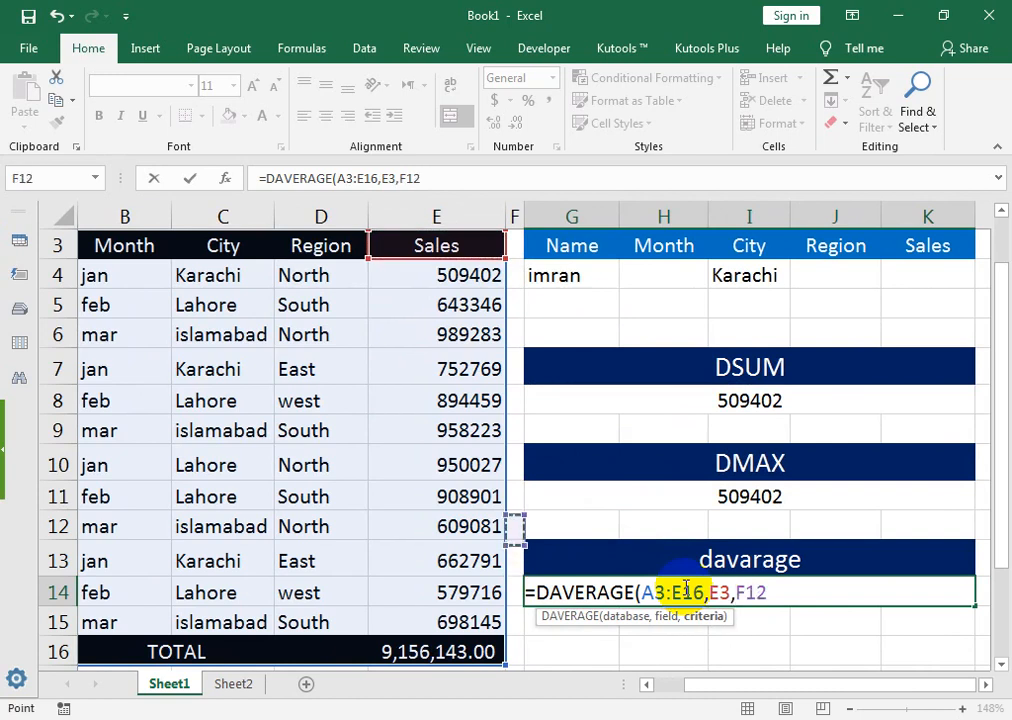
{"action": "key", "text": "Right"}
{"action": "key", "text": "Up"}
{"action": "key", "text": "shift+Down"}
{"action": "key", "text": "shift+Right"}
{"action": "key", "text": "shift+Right"}
{"action": "key", "text": "shift+Right"}
{"action": "key", "text": "shift+Right"}
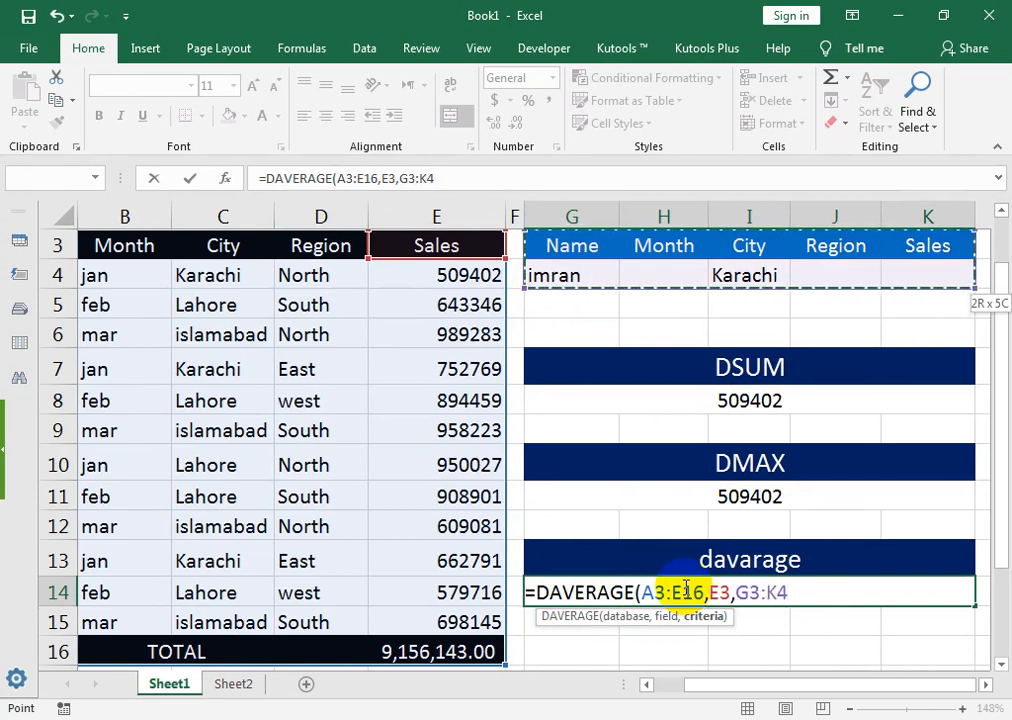
{"action": "type", "text": ")"}
{"action": "key", "text": "Return"}
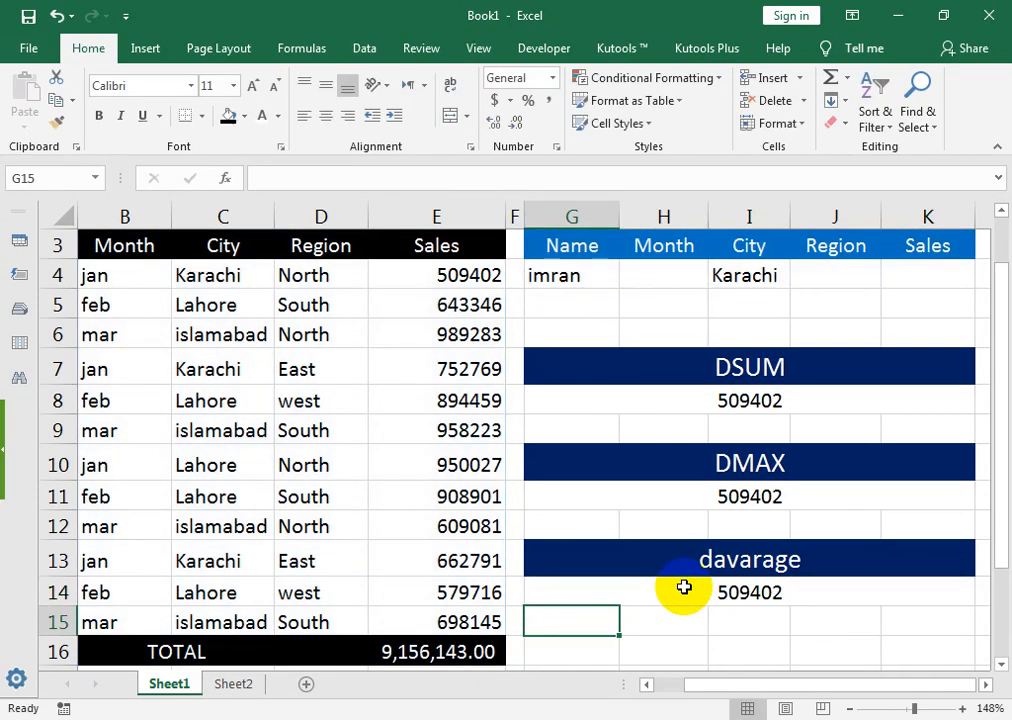
{"action": "key", "text": "Right"}
{"action": "key", "text": "Right"}
{"action": "key", "text": "Up"}
{"action": "key", "text": "Down"}
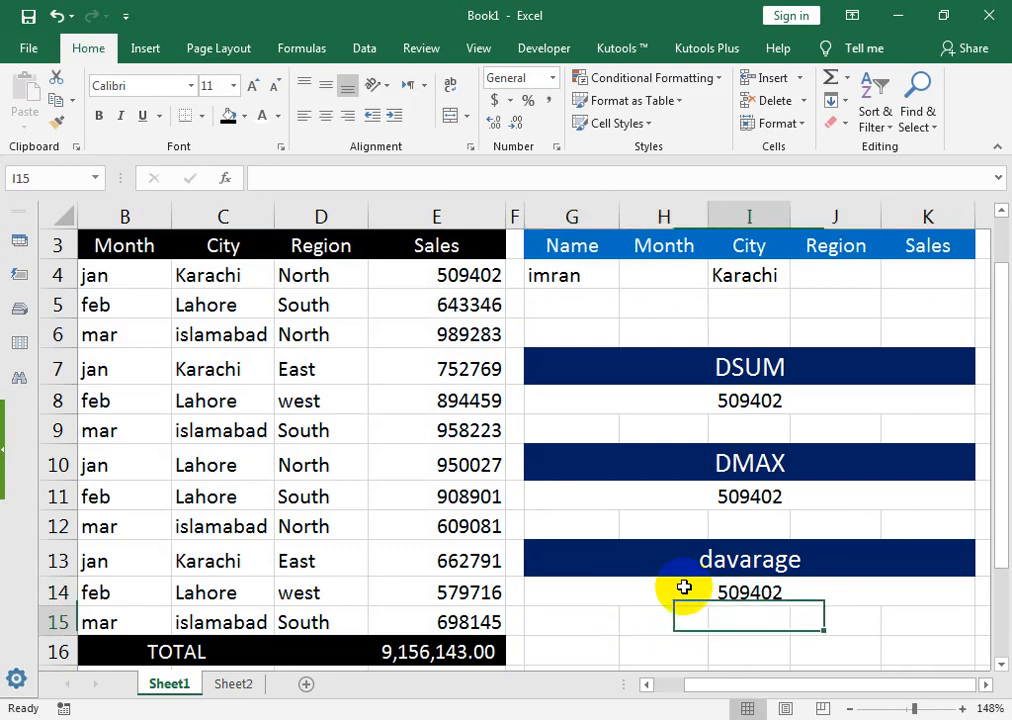
{"action": "key", "text": "Left"}
{"action": "key", "text": "Left"}
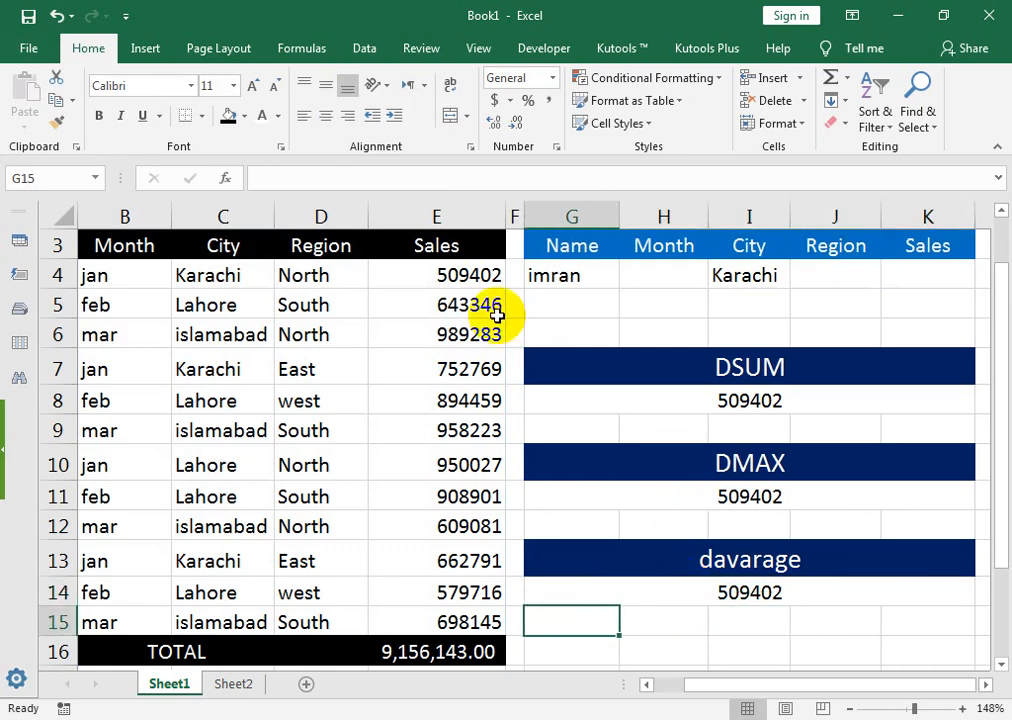
{"action": "left_click_drag", "start_coordinate": [572, 334], "coordinate": [884, 343]}
{"action": "key", "text": "ctrl+minus"}
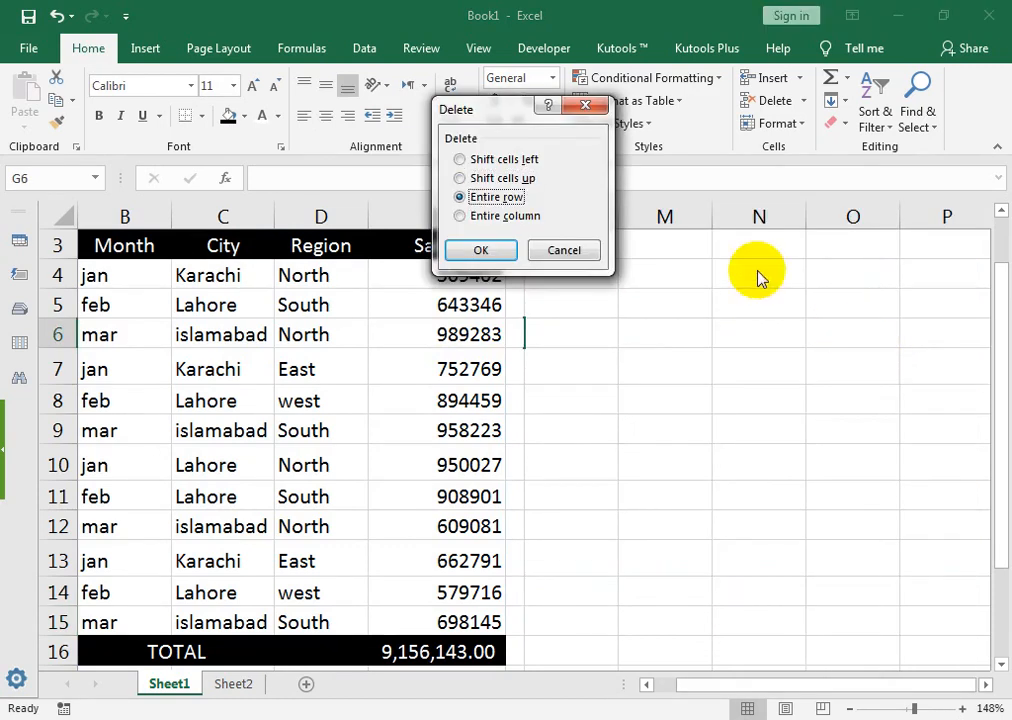
{"action": "left_click", "coordinate": [565, 251]}
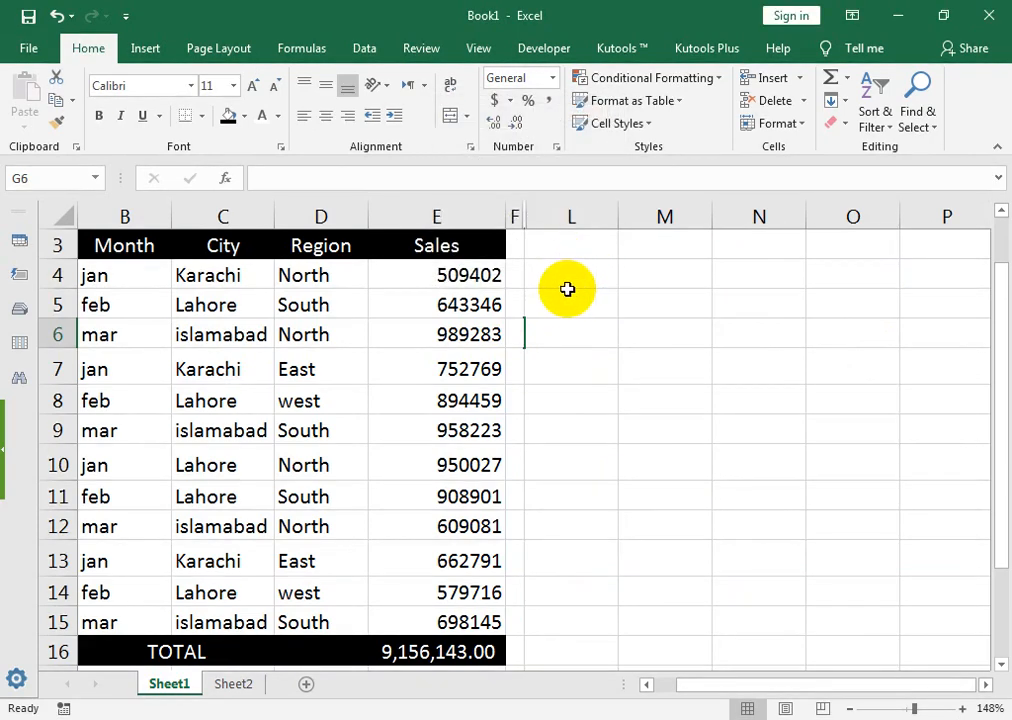
{"action": "left_click", "coordinate": [678, 334]}
{"action": "left_click", "coordinate": [608, 331]}
Delete the blank cells G6:K6 above the DSUM heading, shifting the cells below up
{"action": "left_click_drag", "start_coordinate": [608, 331], "coordinate": [897, 334]}
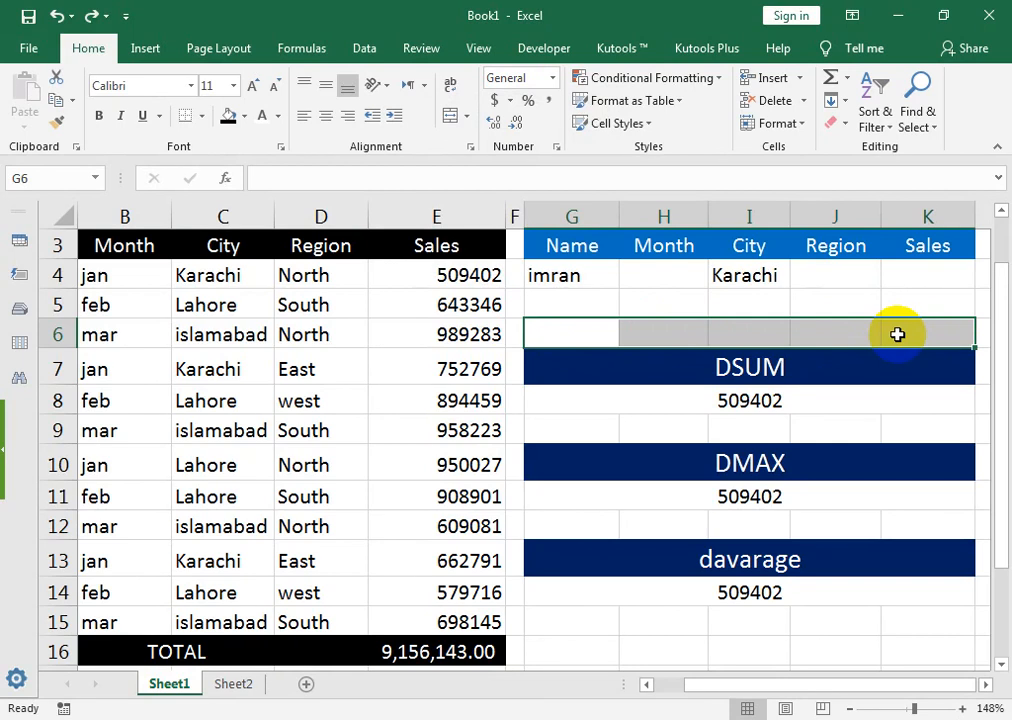
{"action": "key", "text": "ctrl+minus"}
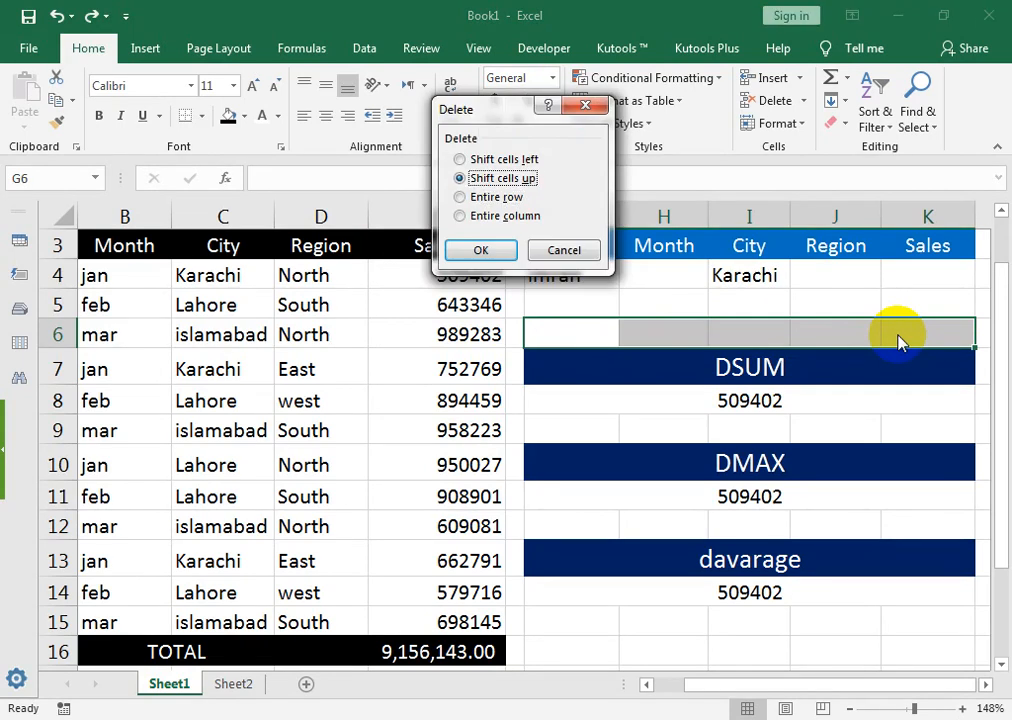
{"action": "key", "text": "Return"}
Copy the davarage block's formatting from G12:K13 to G15:K16 and enter Dmin as the heading in merged cell G15
{"action": "key", "text": "Down"}
{"action": "key", "text": "Down"}
{"action": "key", "text": "Down"}
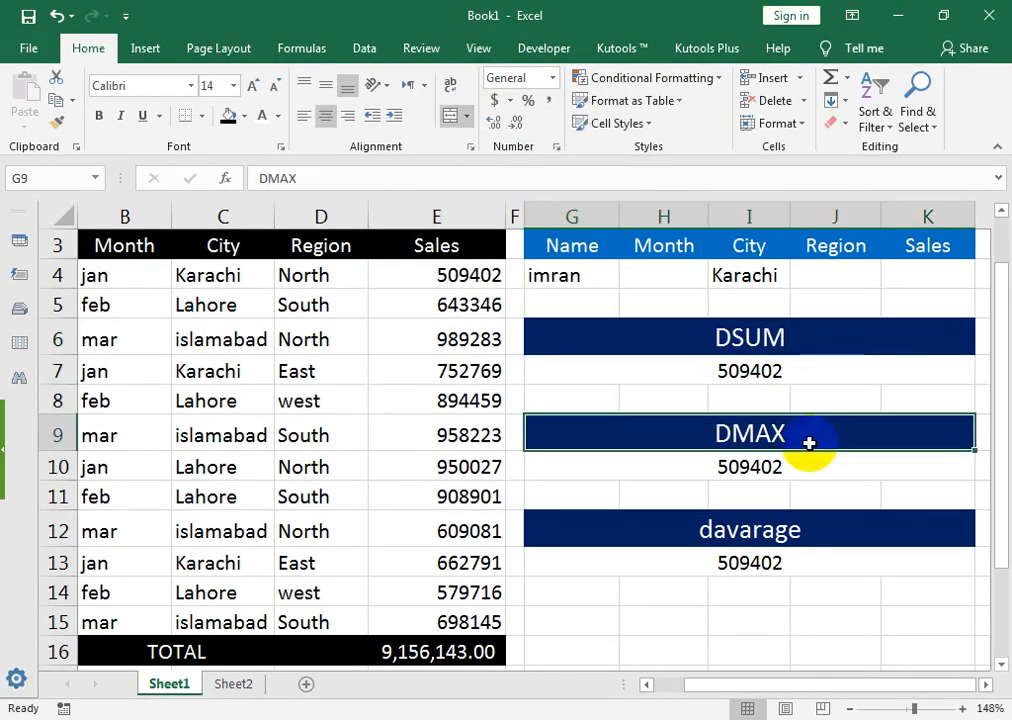
{"action": "key", "text": "Down"}
{"action": "key", "text": "Down"}
{"action": "key", "text": "Down"}
{"action": "key", "text": "shift+Down"}
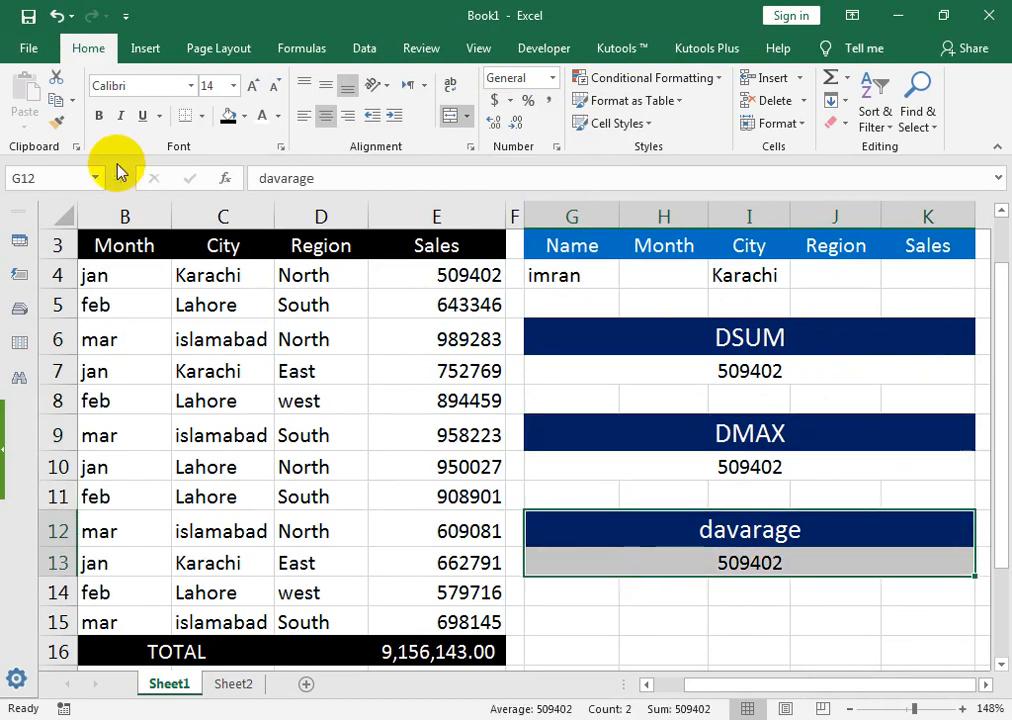
{"action": "left_click", "coordinate": [57, 120]}
{"action": "left_click_drag", "start_coordinate": [571, 620], "coordinate": [950, 643]}
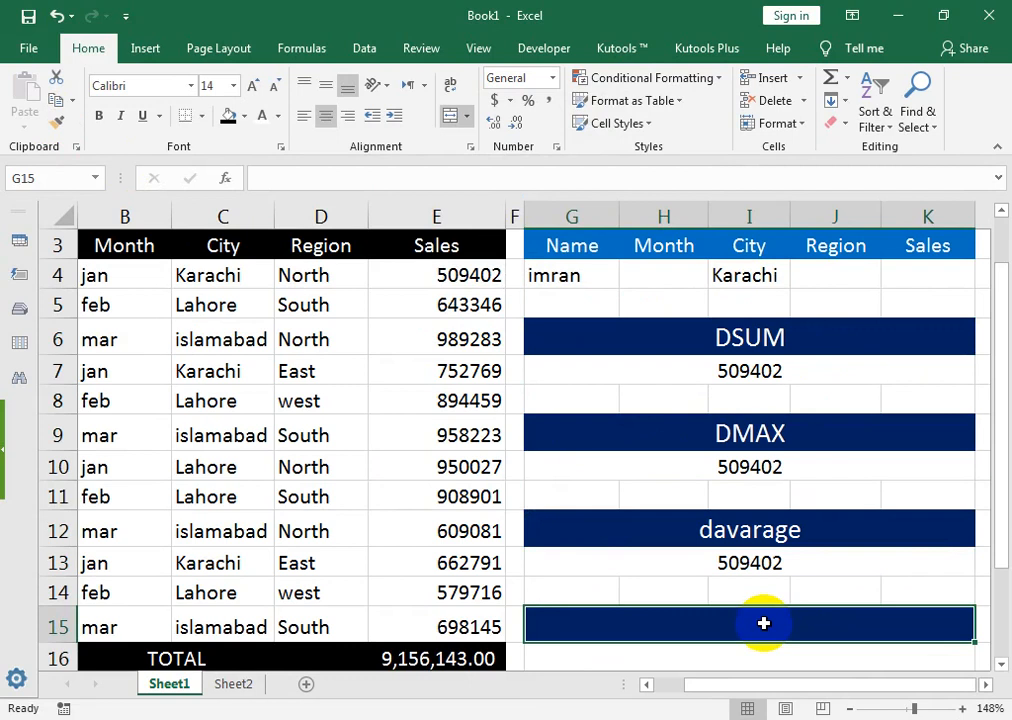
{"action": "type", "text": "Dmin"}
{"action": "key", "text": "Return"}
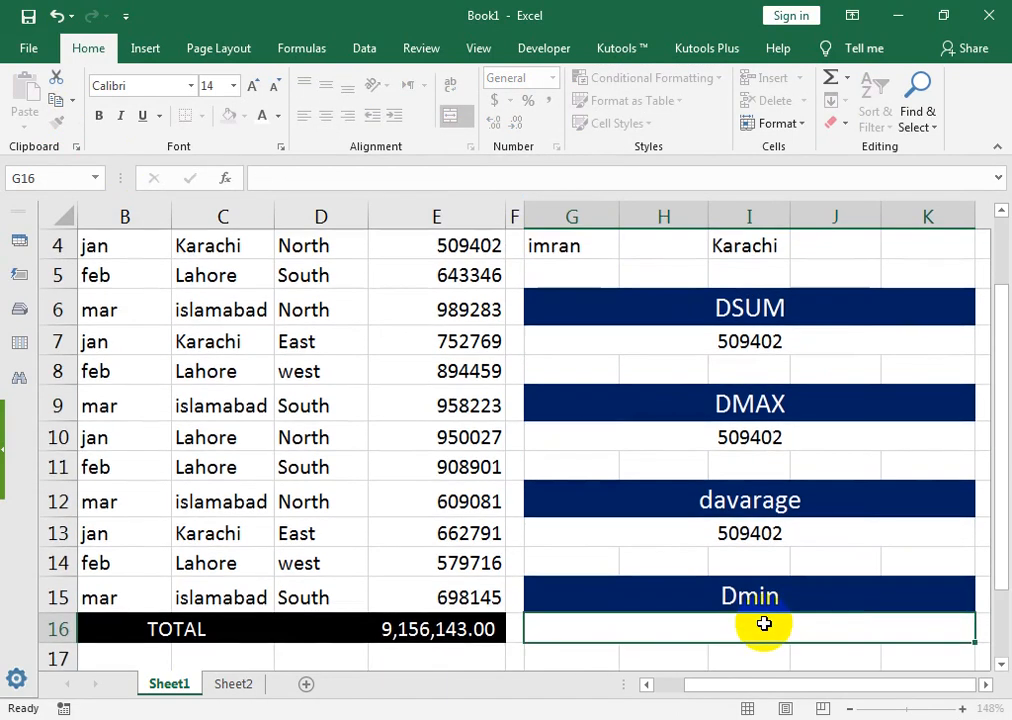
Start a DMIN formula in merged cell G16 with A3:E16 as its database argument
{"action": "type", "text": "=dmi"}
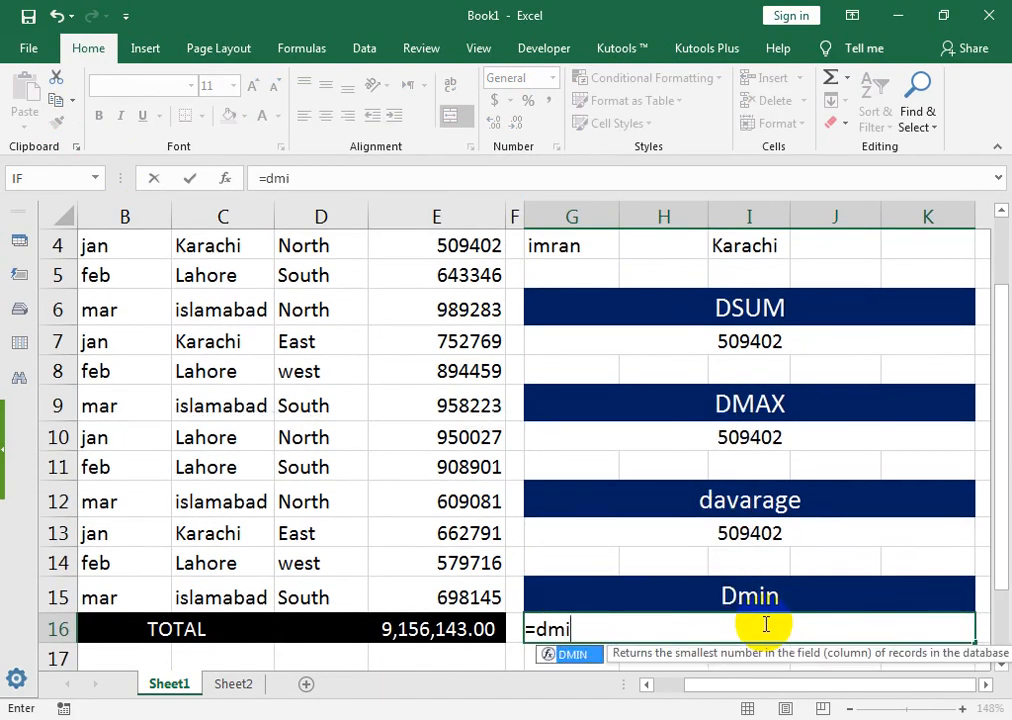
{"action": "key", "text": "Tab"}
{"action": "key", "text": "Up"}
{"action": "key", "text": "Left"}
{"action": "key", "text": "Left"}
{"action": "key", "text": "Down"}
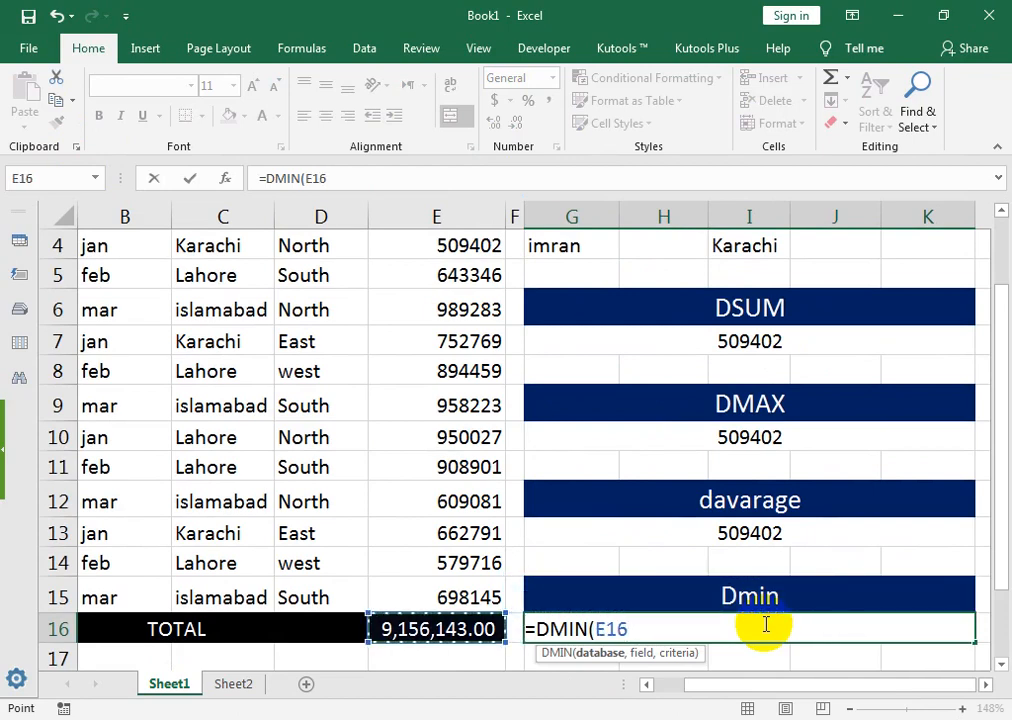
{"action": "key", "text": "ctrl+shift+Left"}
{"action": "key", "text": "ctrl+shift+Up"}
{"action": "type", "text": ","}
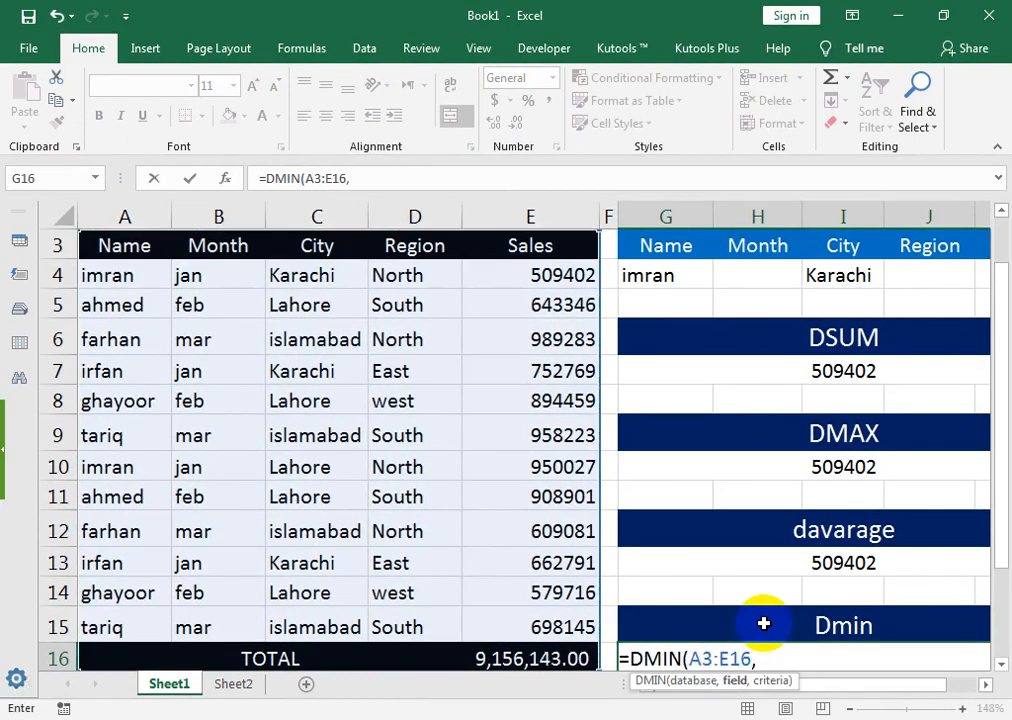
Set the Sales header in cell E3 as the field argument of the DMIN formula
{"action": "key", "text": "Up"}
{"action": "key", "text": "Up"}
{"action": "key", "text": "Up"}
{"action": "key", "text": "Up"}
{"action": "key", "text": "Left"}
{"action": "key", "text": "Up"}
{"action": "key", "text": "Up"}
{"action": "key", "text": "Up"}
{"action": "key", "text": "Up"}
{"action": "key", "text": "Up"}
{"action": "key", "text": "Up"}
{"action": "key", "text": "Up"}
{"action": "key", "text": "Up"}
{"action": "key", "text": "Up"}
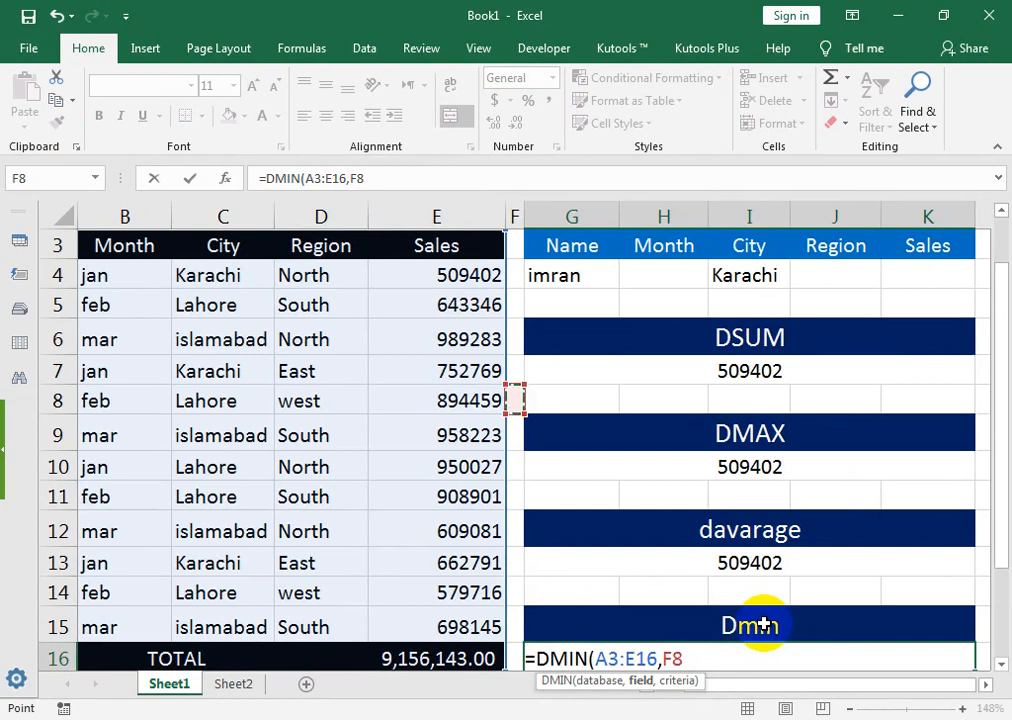
{"action": "key", "text": "Left"}
{"action": "type", "text": ","}
Set G3:K4 as the criteria range of the DMIN formula and complete it
{"action": "key", "text": "Up"}
{"action": "key", "text": "Up"}
{"action": "key", "text": "Up"}
{"action": "key", "text": "Up"}
{"action": "key", "text": "Up"}
{"action": "key", "text": "Up"}
{"action": "key", "text": "Up"}
{"action": "key", "text": "Up"}
{"action": "key", "text": "Up"}
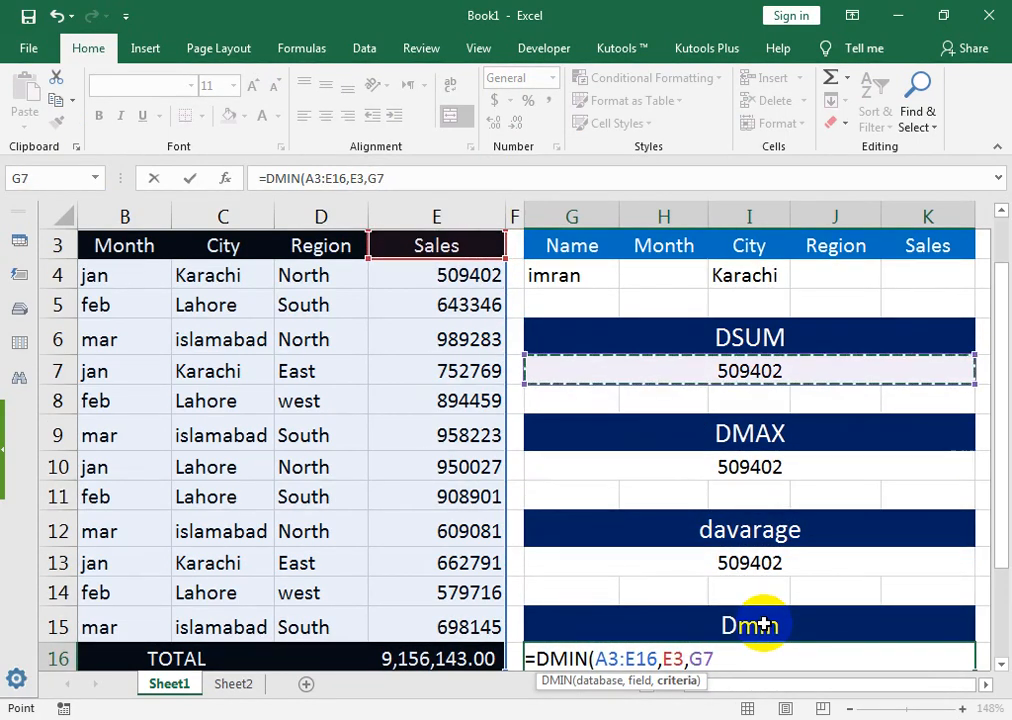
{"action": "key", "text": "Up"}
{"action": "key", "text": "Up"}
{"action": "key", "text": "Up"}
{"action": "key", "text": "Up"}
{"action": "key", "text": "shift+Down"}
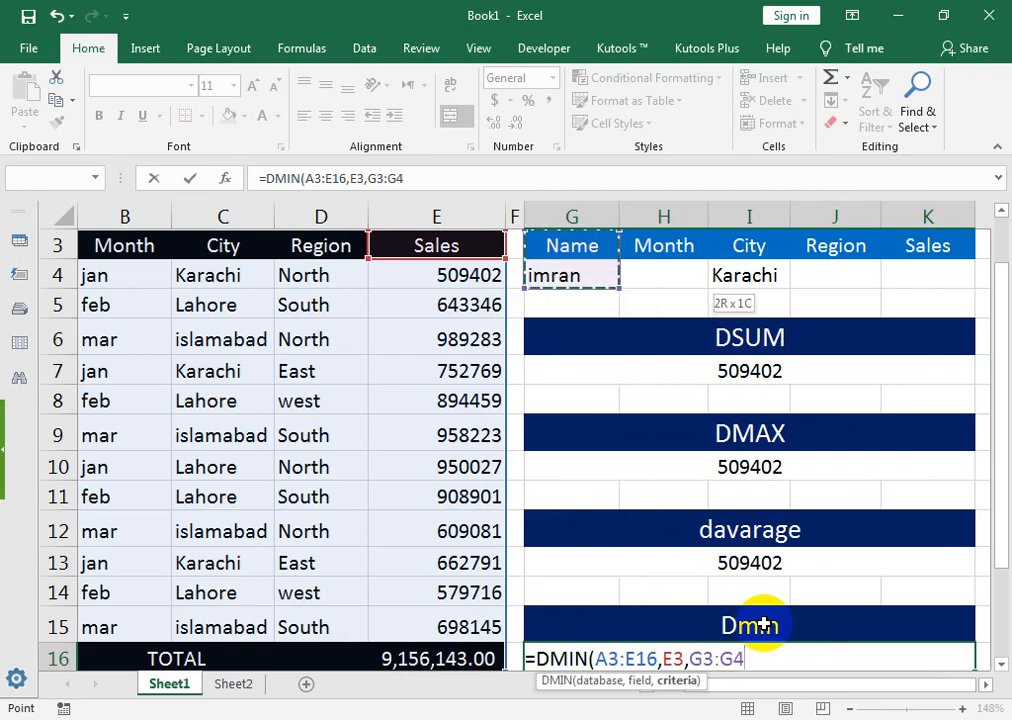
{"action": "key", "text": "shift+Right"}
{"action": "key", "text": "shift+Right"}
{"action": "key", "text": "shift+Right"}
{"action": "key", "text": "shift+Right"}
{"action": "type", "text": ")"}
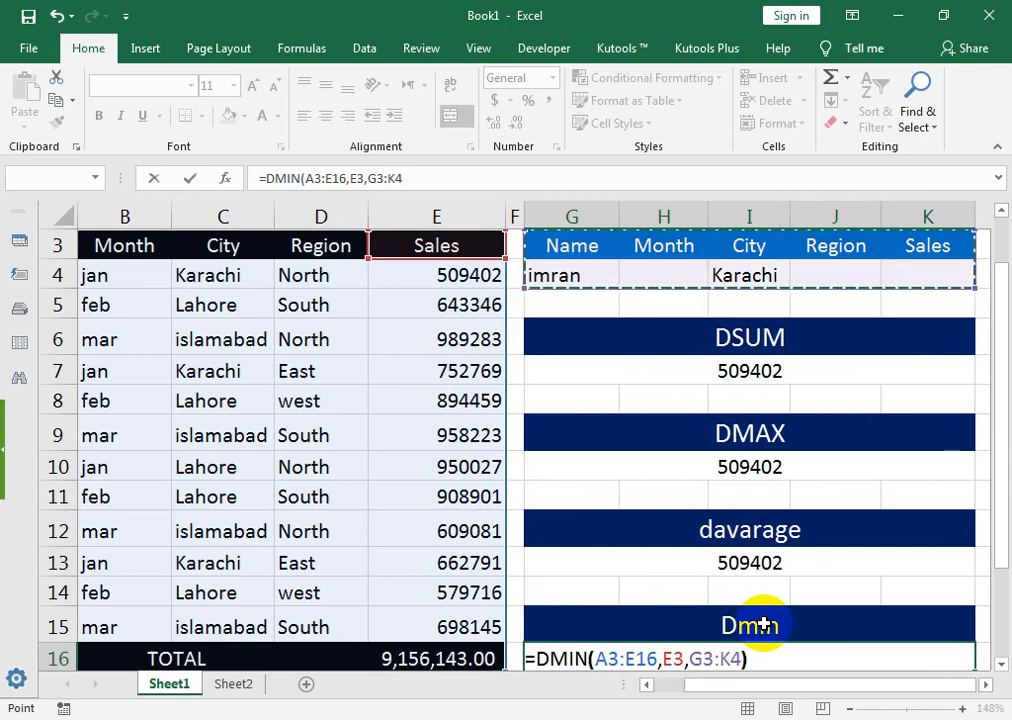
{"action": "key", "text": "Return"}
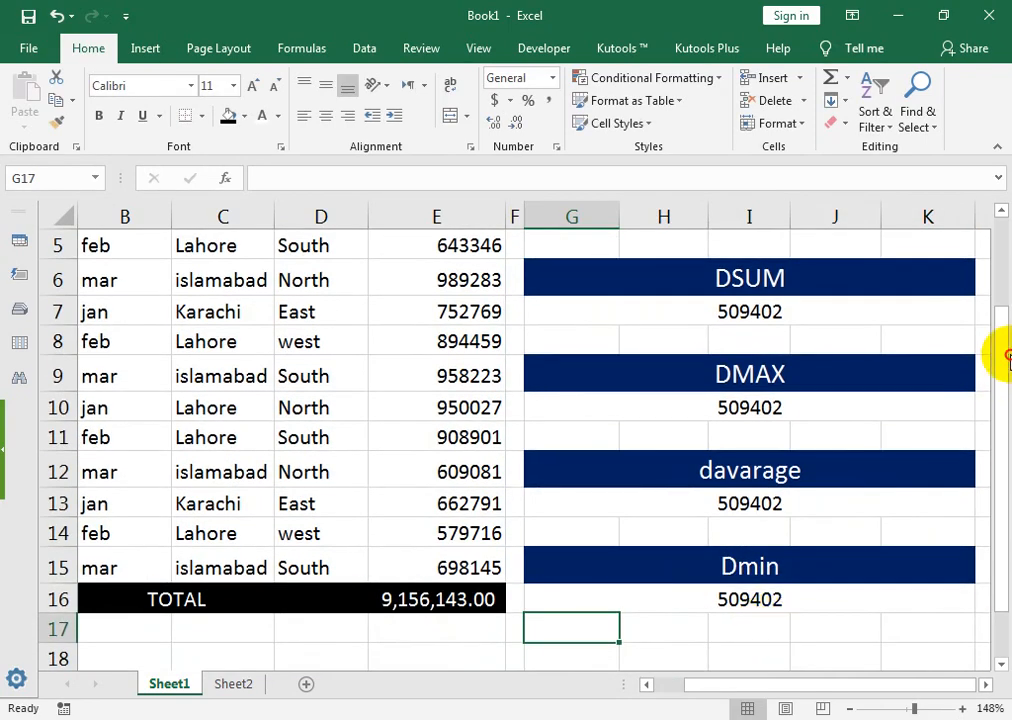
Clear the name, month and city criteria in cells G4:I4
{"action": "left_click_drag", "start_coordinate": [994, 384], "coordinate": [1003, 322]}
{"action": "left_click_drag", "start_coordinate": [765, 277], "coordinate": [562, 280]}
{"action": "key", "text": "Delete"}
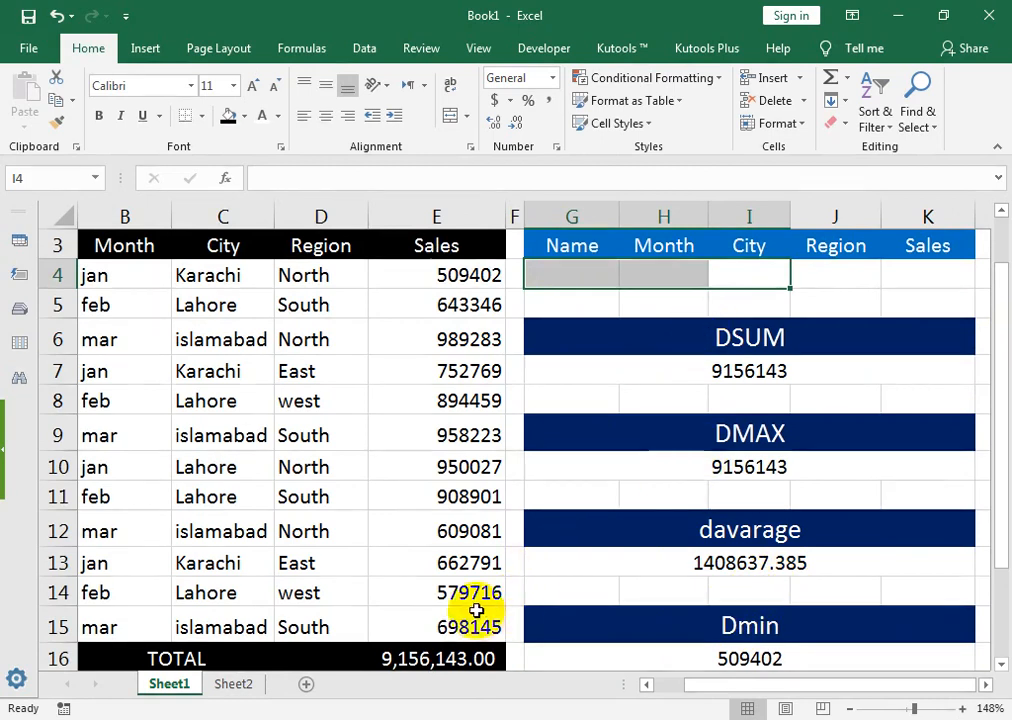
Enter the salesperson's name from cell A4 as the Name criterion in G4 and select the DSUM block for review
{"action": "left_click", "coordinate": [593, 266]}
{"action": "type", "text": "imra"}
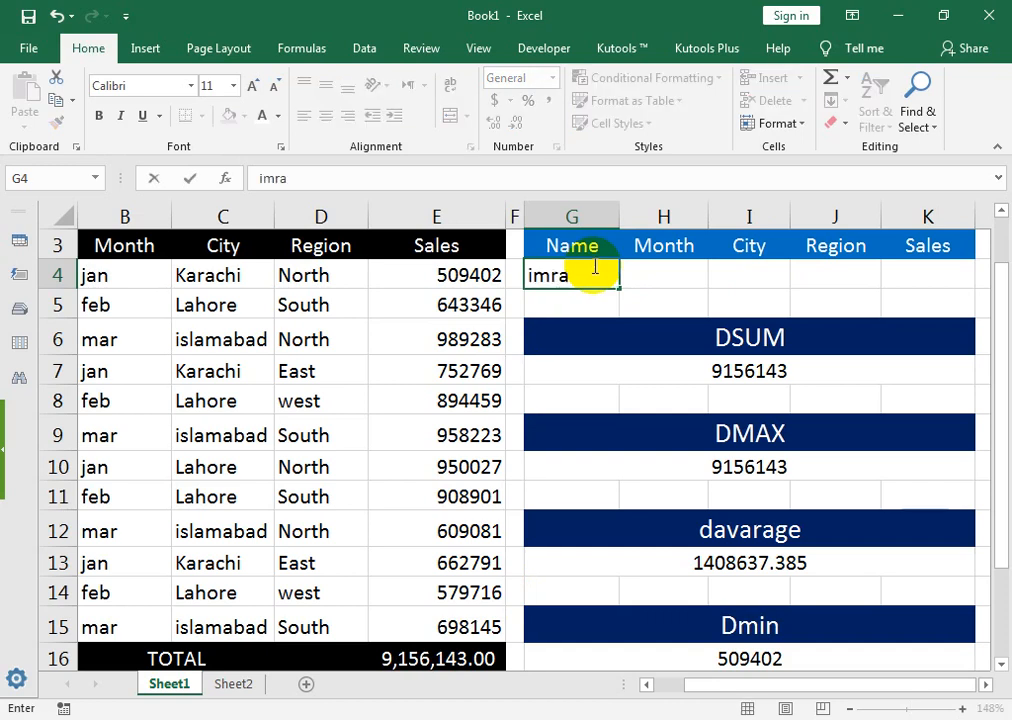
{"action": "type", "text": "n"}
{"action": "key", "text": "Return"}
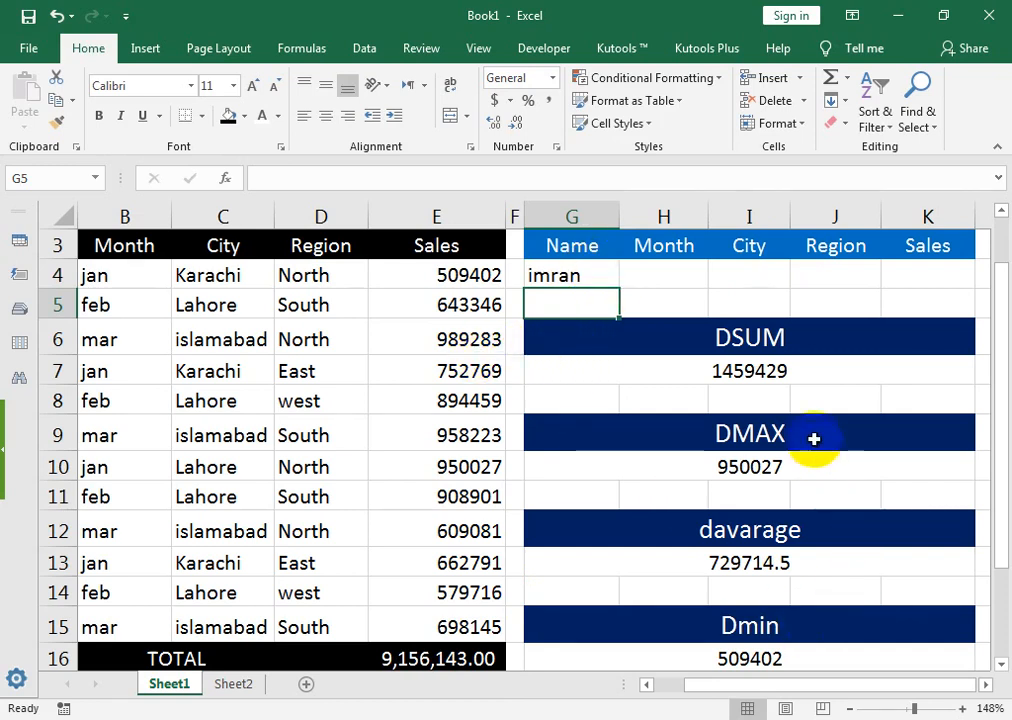
{"action": "left_click_drag", "start_coordinate": [623, 352], "coordinate": [654, 369]}
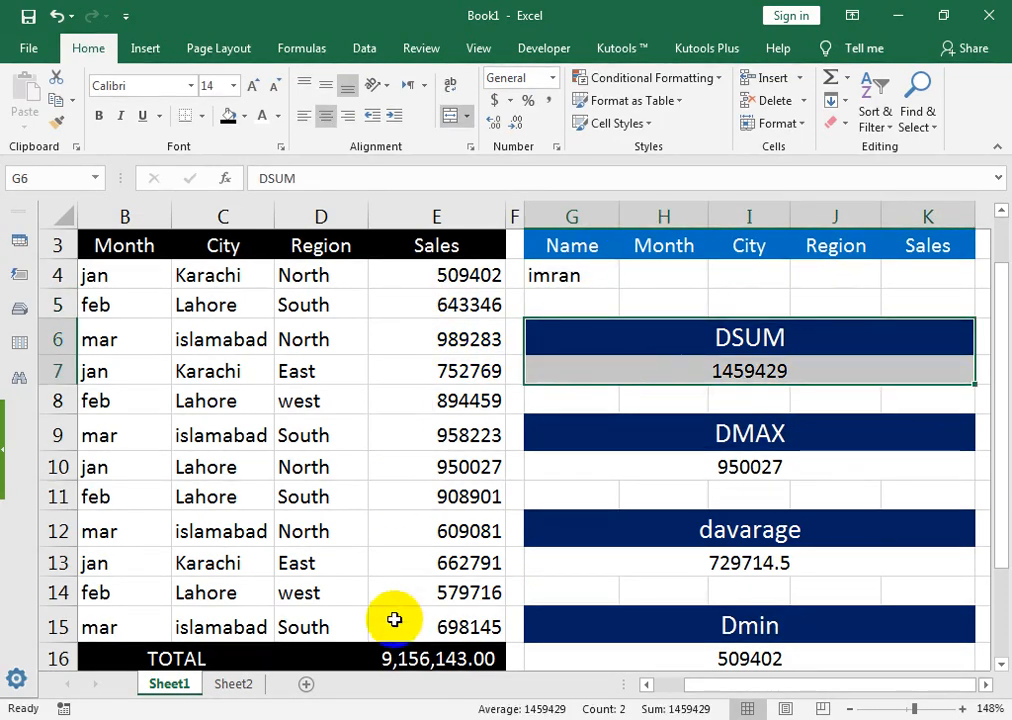
Switch to Chrome and open the Videos page of the tutorial author's YouTube channel
{"action": "left_click", "coordinate": [368, 643]}
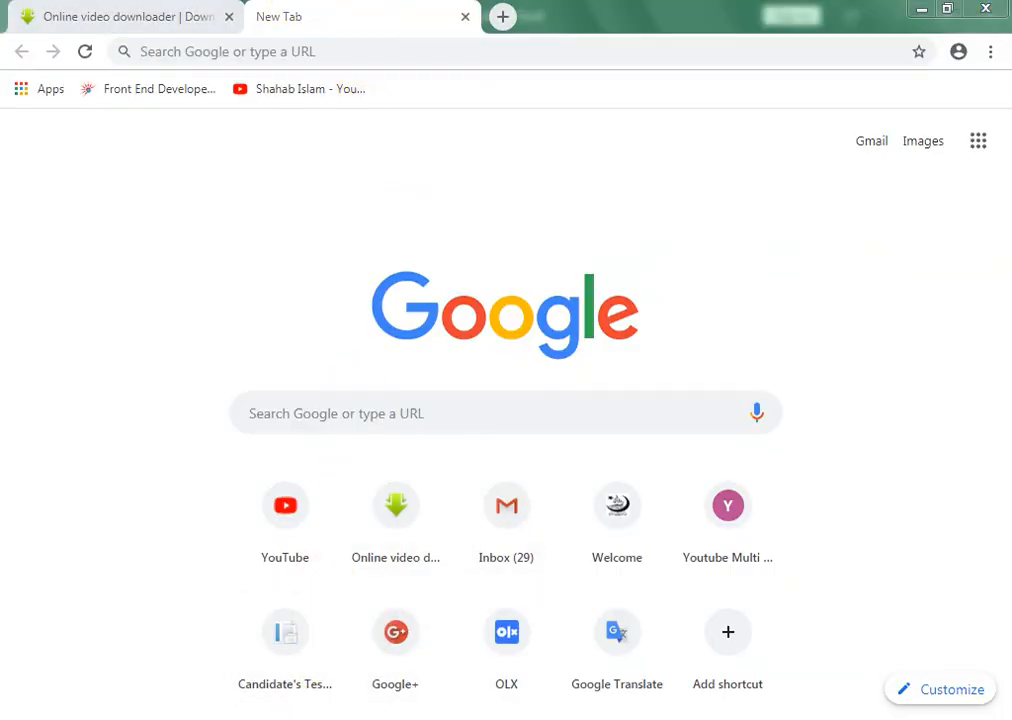
{"action": "left_click", "coordinate": [233, 648]}
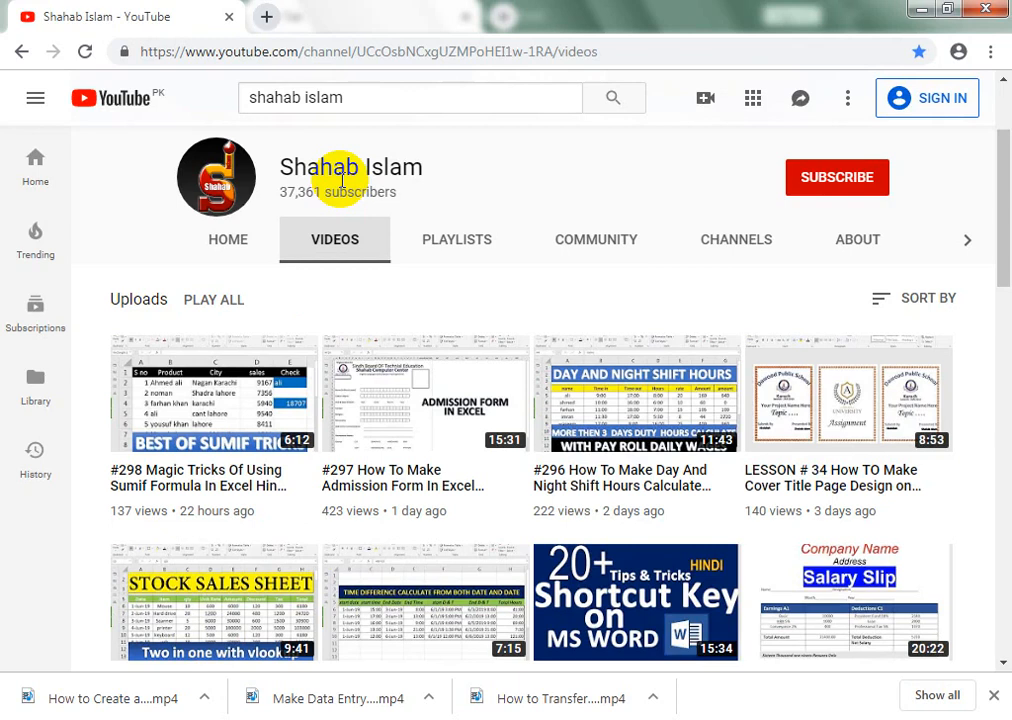